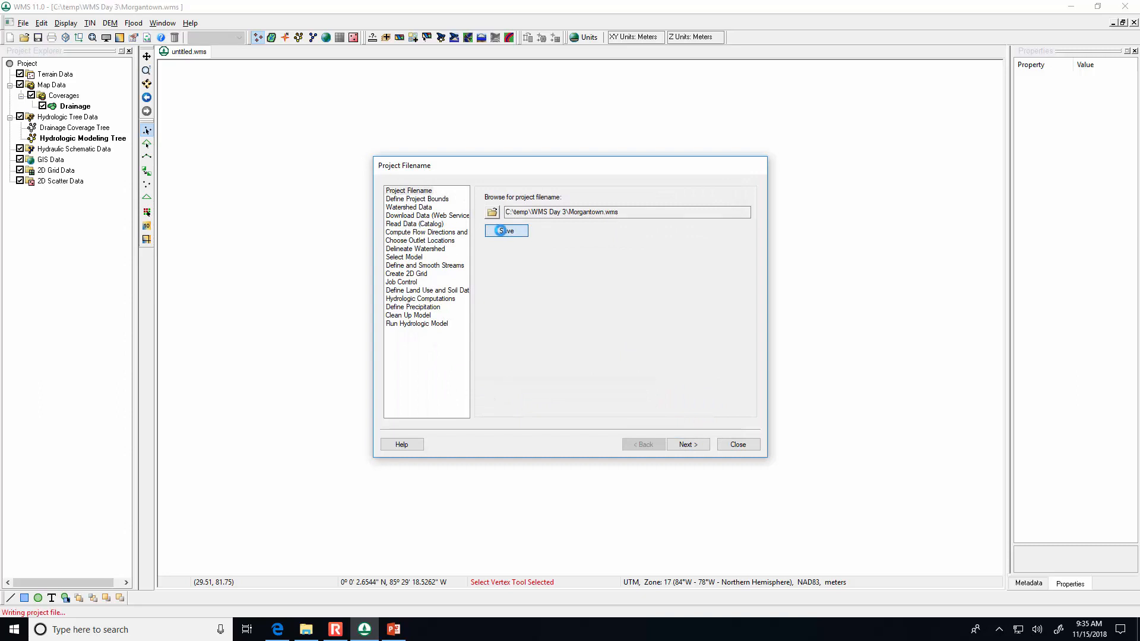
Advance to the project bounds, open the project boundary map locator and search for "morgantown, WV".
{"action": "left_click", "coordinate": [689, 445]}
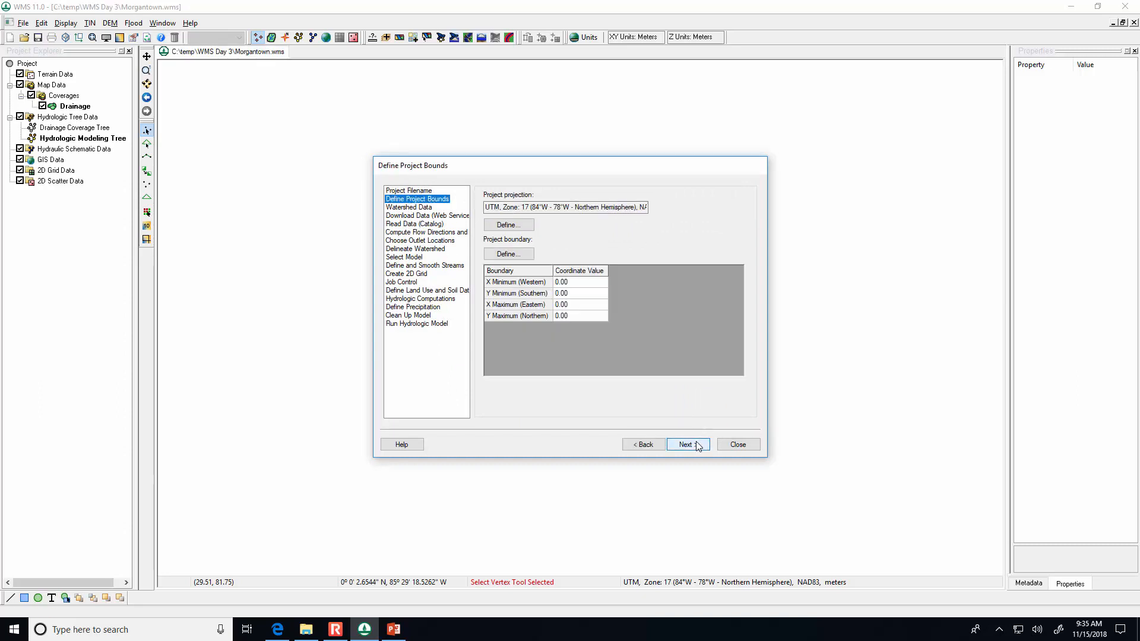
{"action": "left_click", "coordinate": [519, 254]}
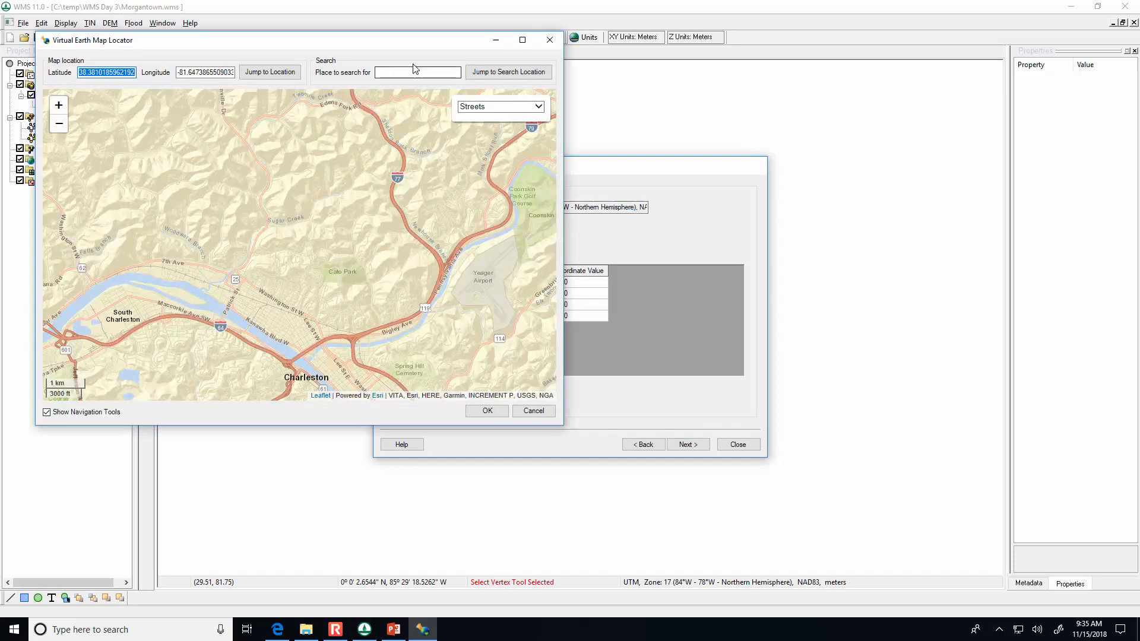
{"action": "left_click", "coordinate": [414, 72]}
{"action": "type", "text": "morgantown, WV"}
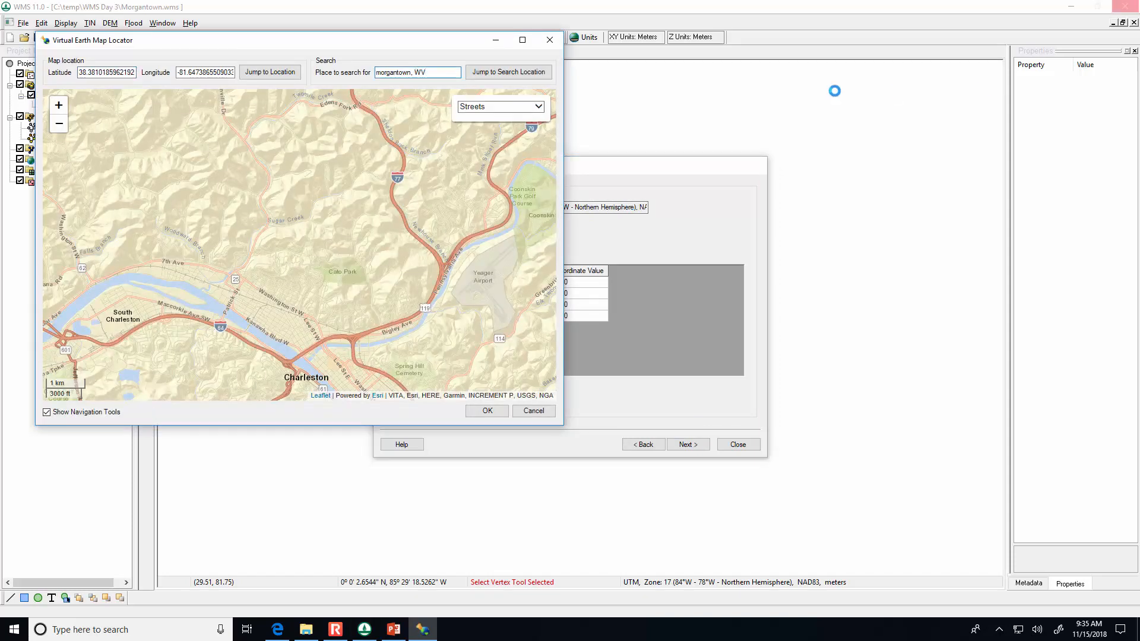
{"action": "left_click", "coordinate": [525, 79]}
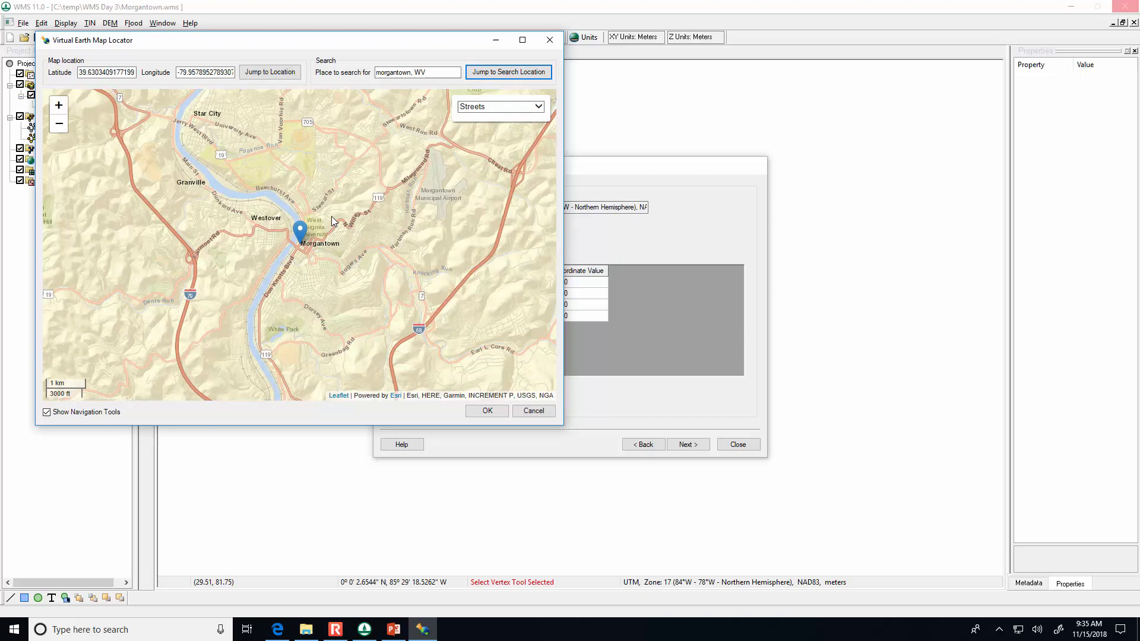
Frame the map on Morgantown, Star City and the surrounding rivers, and accept that extent as the project boundary.
{"action": "scroll", "coordinate": [322, 262], "scroll_direction": "up", "scroll_amount": 2}
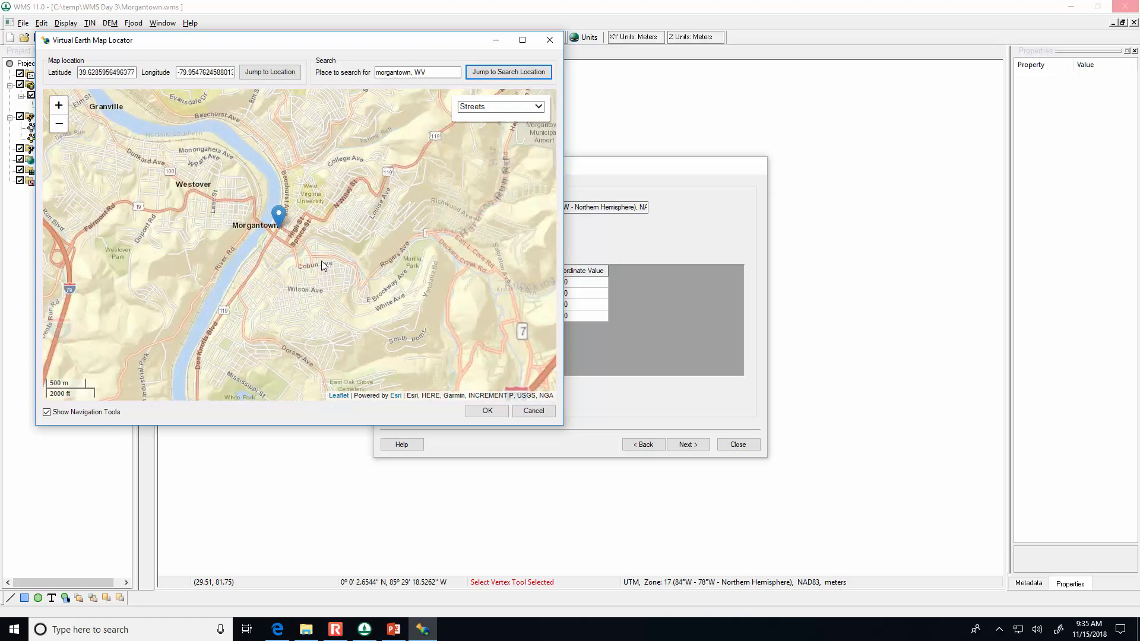
{"action": "left_click_drag", "start_coordinate": [257, 208], "coordinate": [241, 279]}
{"action": "scroll", "coordinate": [258, 277], "scroll_direction": "down", "scroll_amount": 2}
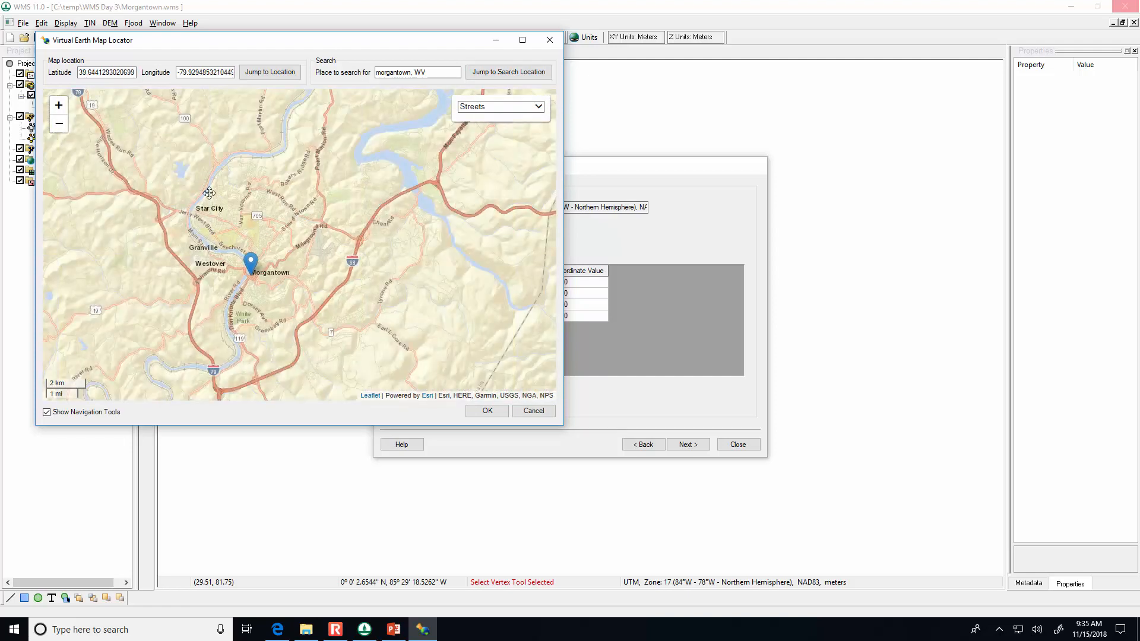
{"action": "left_click_drag", "start_coordinate": [209, 193], "coordinate": [198, 236]}
{"action": "scroll", "coordinate": [205, 231], "scroll_direction": "up", "scroll_amount": 2}
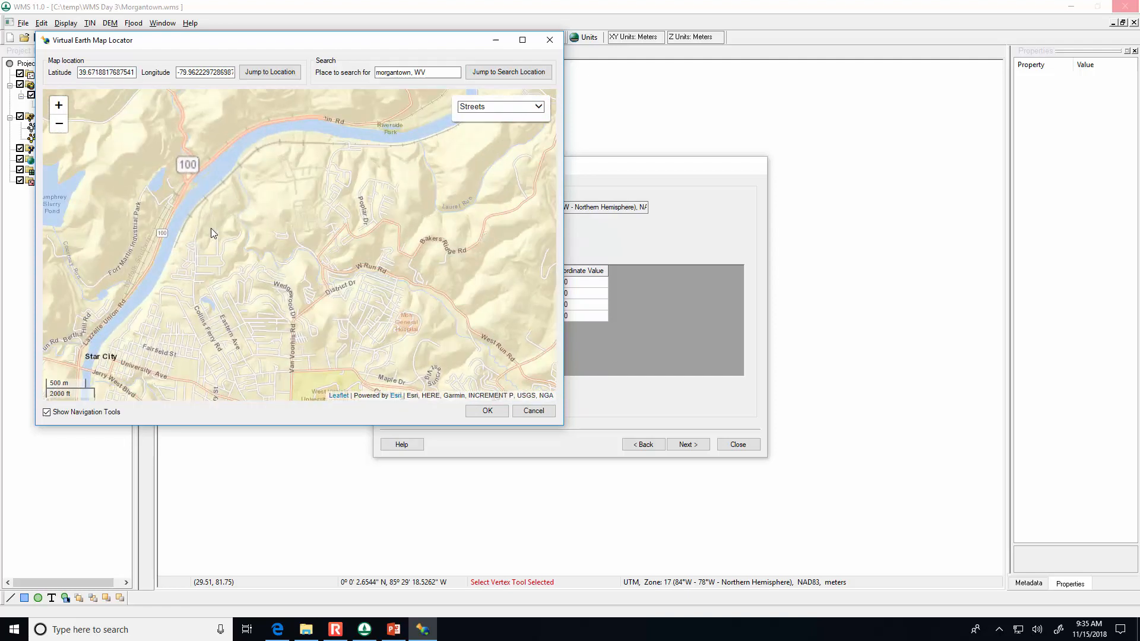
{"action": "left_click_drag", "start_coordinate": [231, 209], "coordinate": [230, 205]}
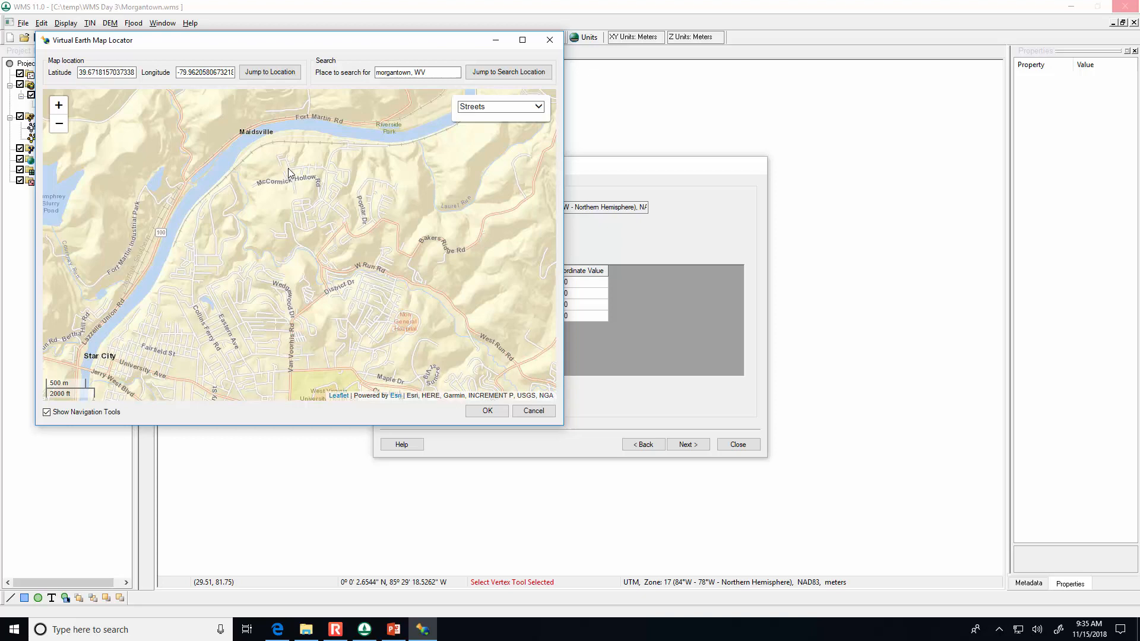
{"action": "scroll", "coordinate": [265, 189], "scroll_direction": "down", "scroll_amount": 1}
{"action": "scroll", "coordinate": [265, 189], "scroll_direction": "down", "scroll_amount": 1}
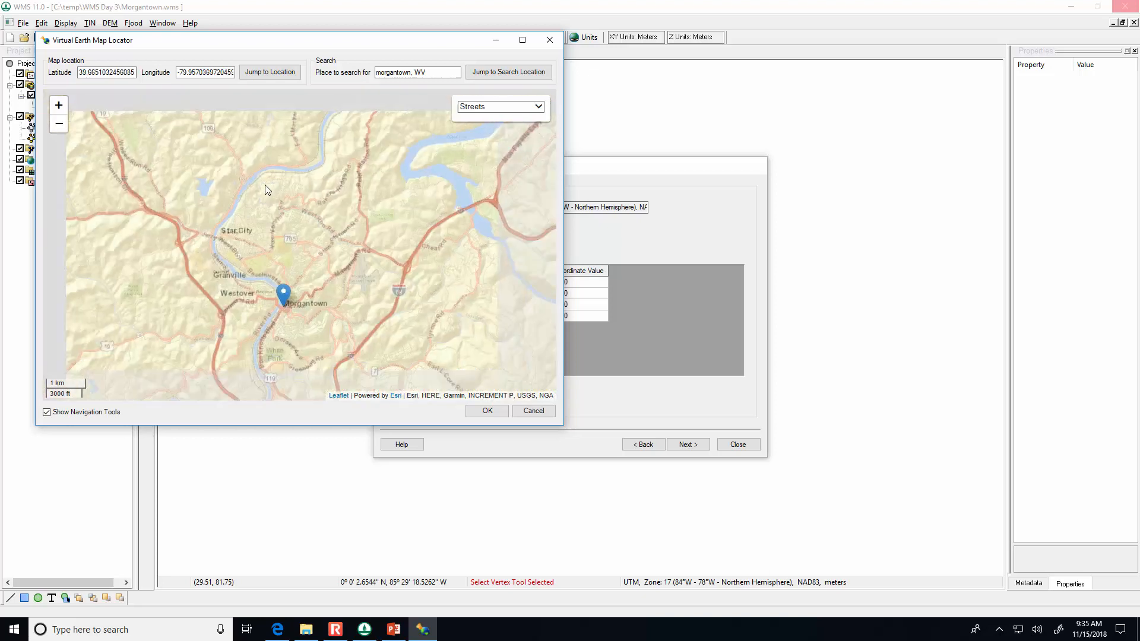
{"action": "left_click_drag", "start_coordinate": [305, 229], "coordinate": [270, 224]}
{"action": "left_click", "coordinate": [490, 411]}
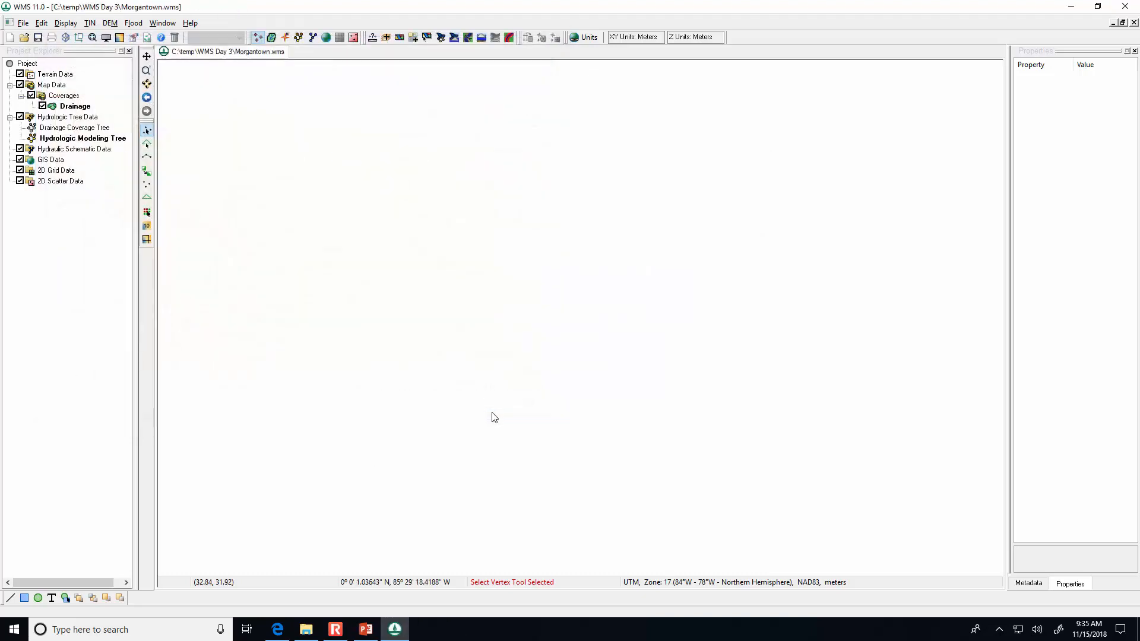
Proceed to the web services data and download the worldwide elevation data at zoom level 12 (29.5 meters resolution).
{"action": "left_click", "coordinate": [401, 630]}
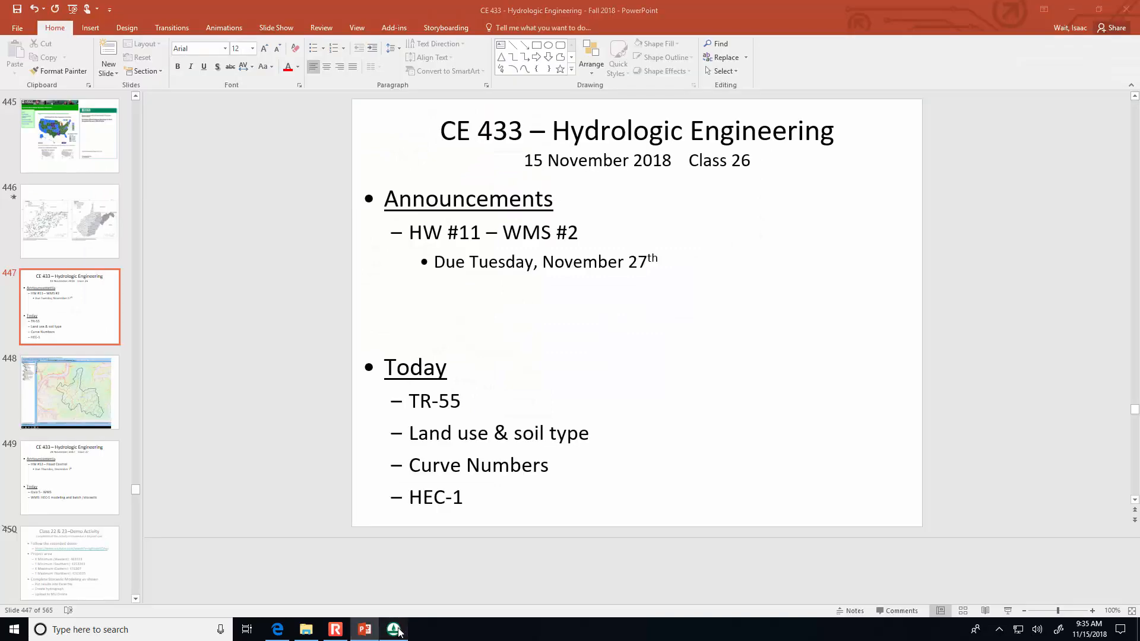
{"action": "left_click", "coordinate": [399, 633]}
{"action": "left_click", "coordinate": [689, 448]}
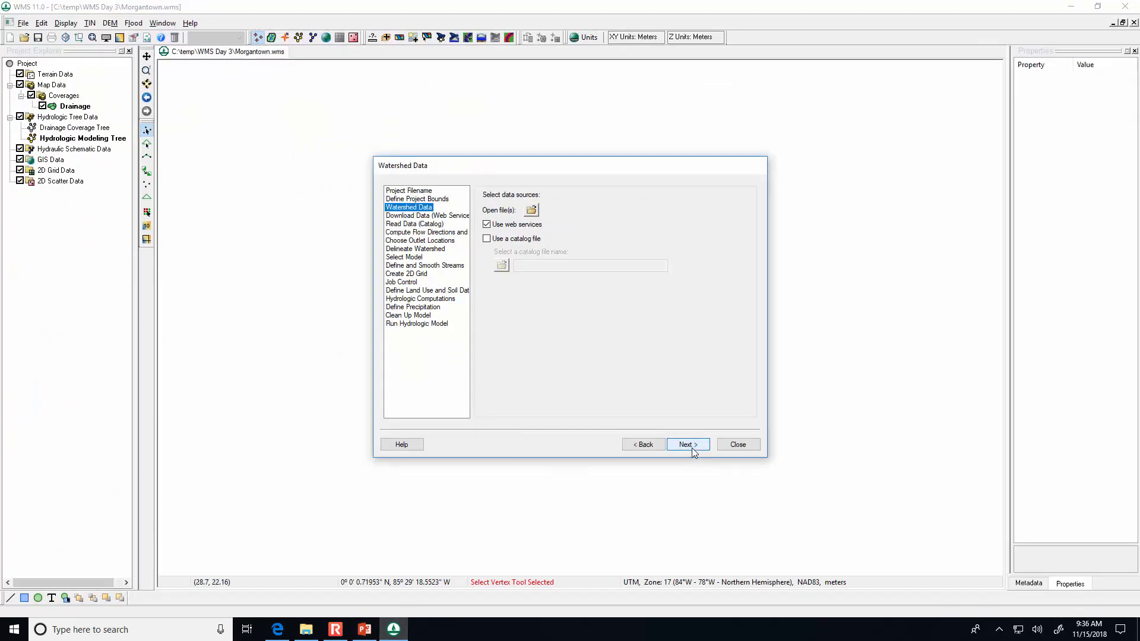
{"action": "left_click", "coordinate": [693, 447]}
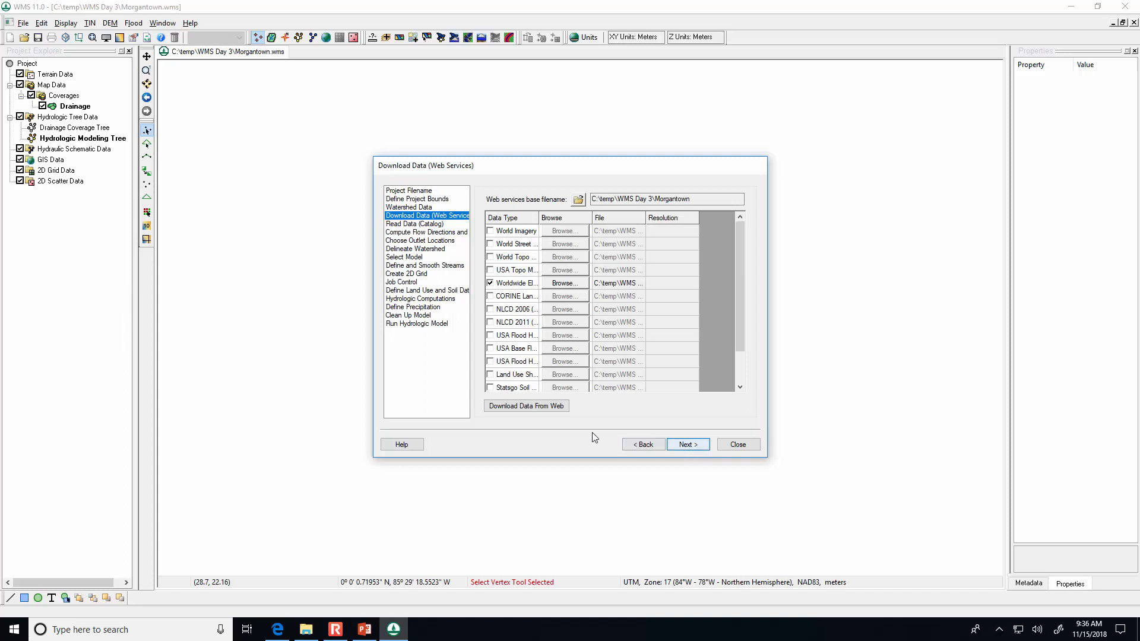
{"action": "left_click", "coordinate": [534, 410]}
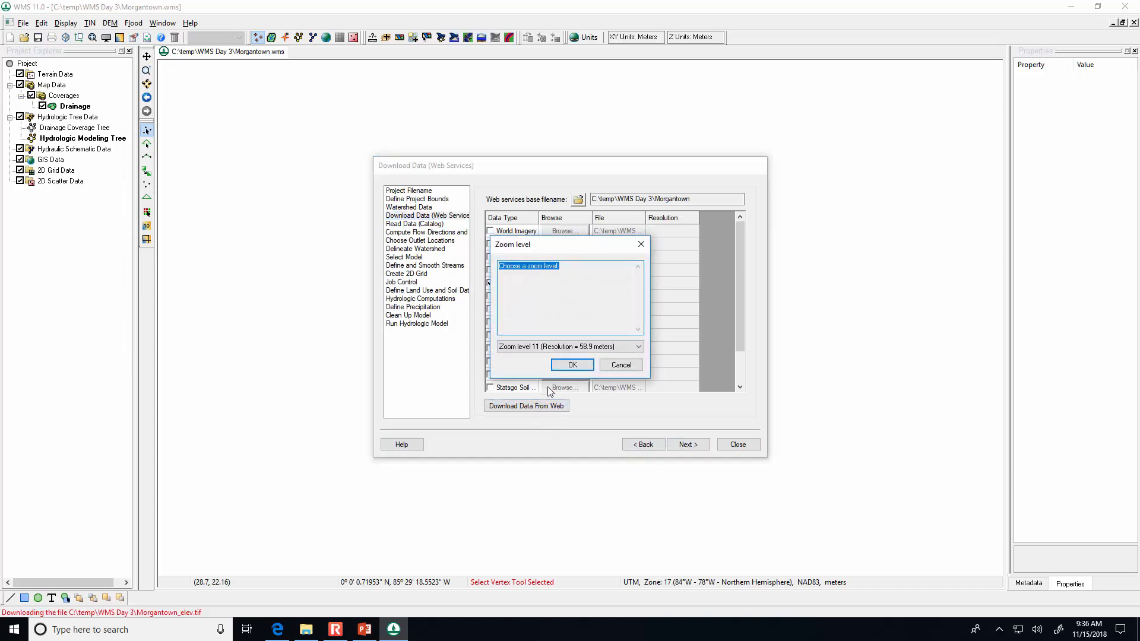
{"action": "left_click", "coordinate": [587, 346]}
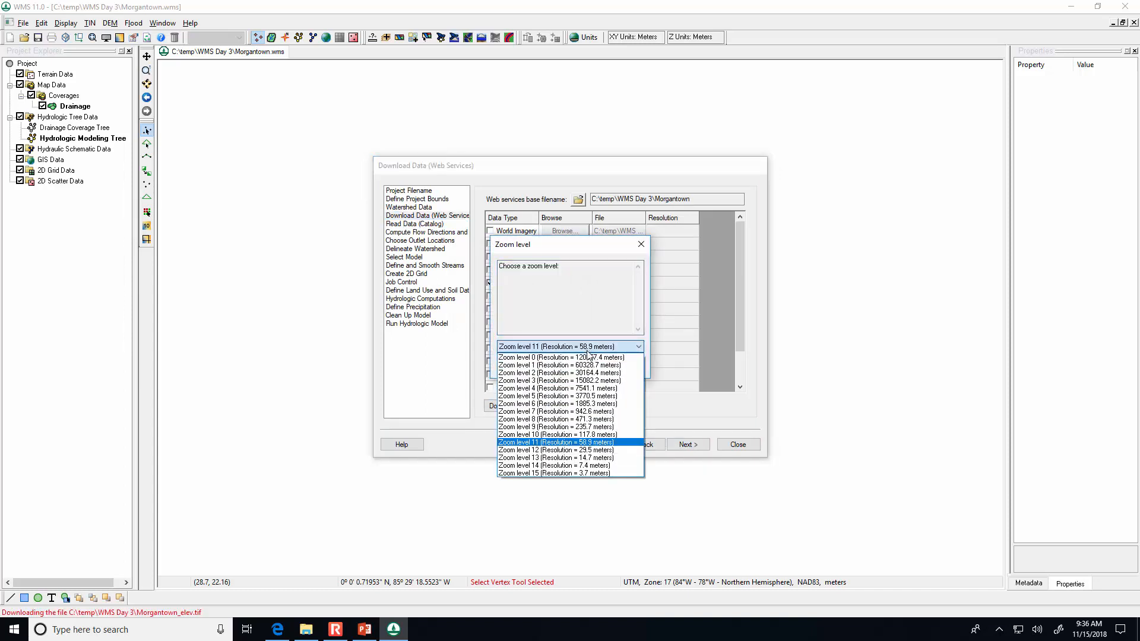
{"action": "left_click", "coordinate": [594, 449]}
{"action": "left_click", "coordinate": [573, 365]}
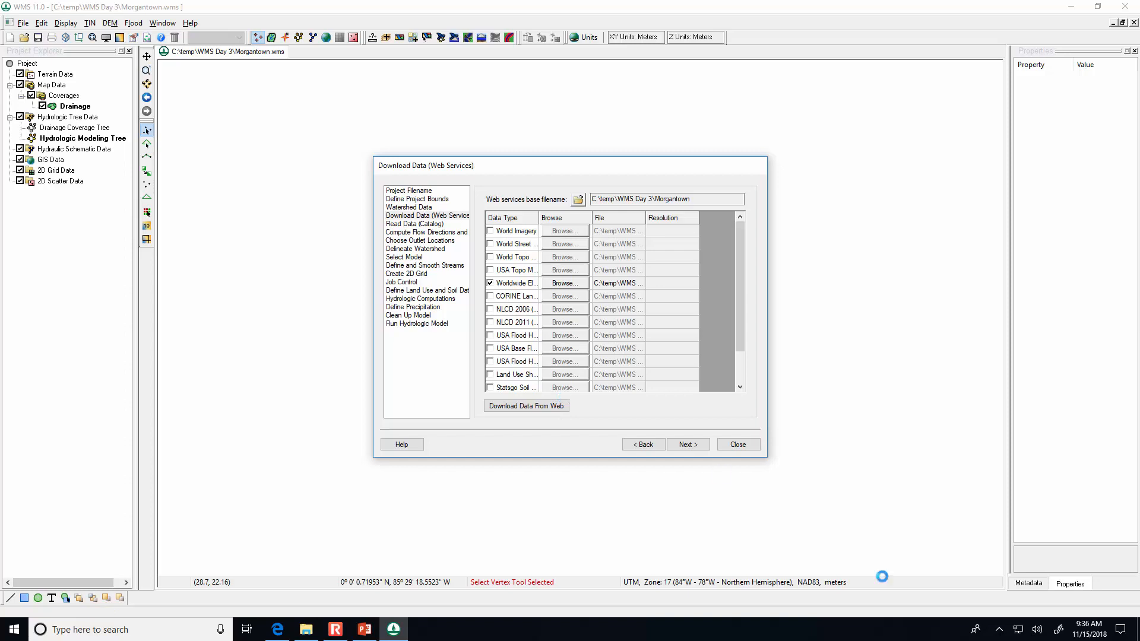
Mute the system sound, cancel the repeated elevation zoom level prompt and close the wizard.
{"action": "left_click", "coordinate": [1035, 634]}
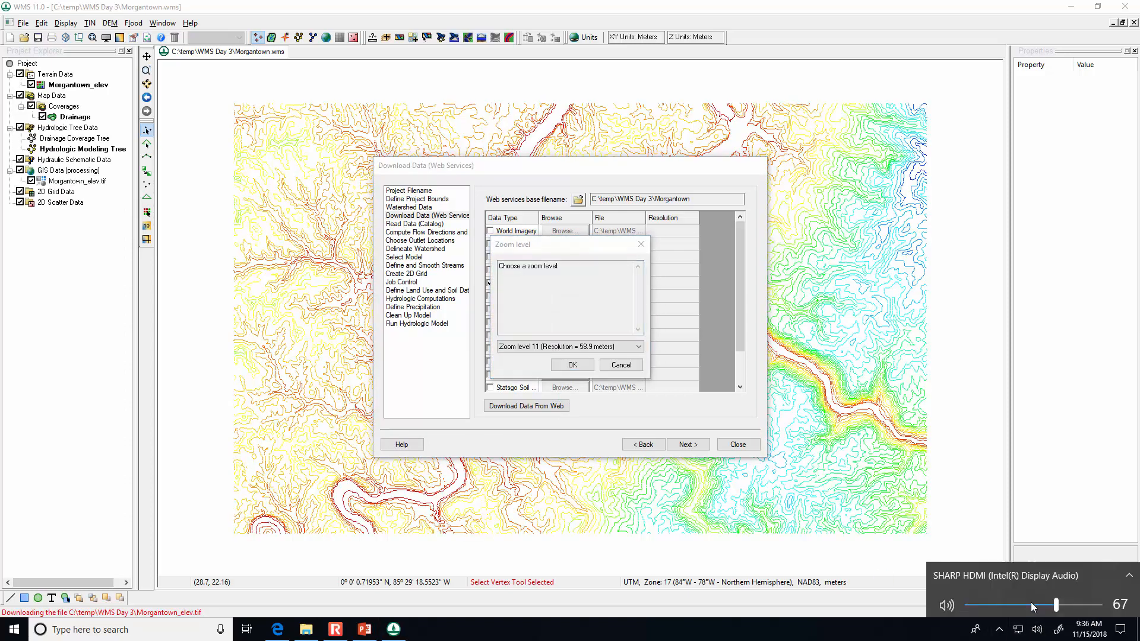
{"action": "left_click", "coordinate": [946, 601]}
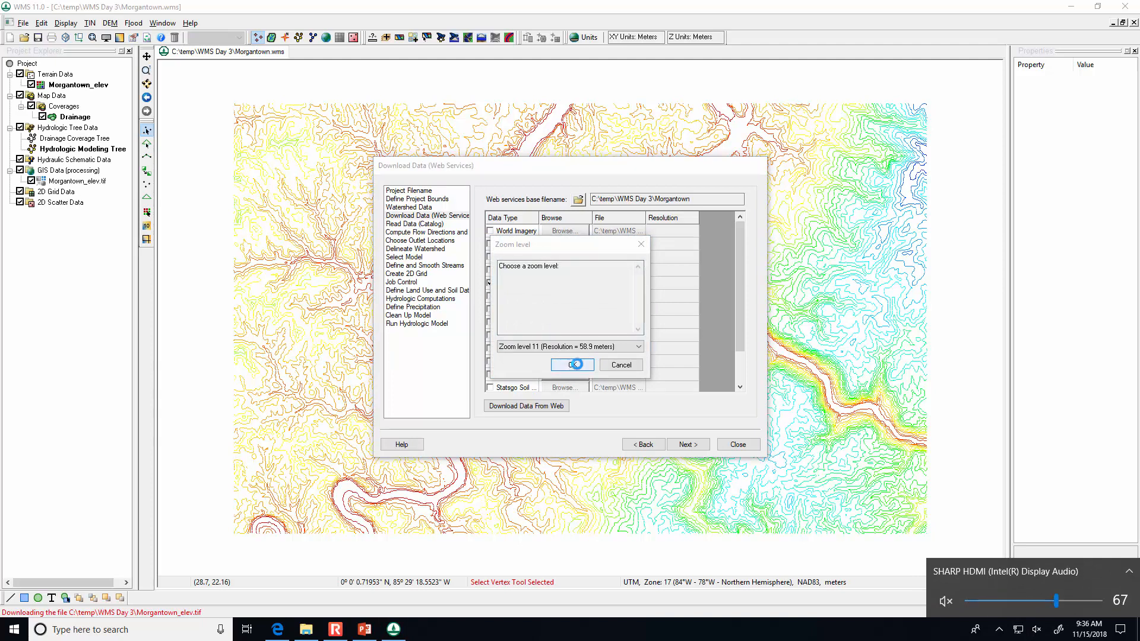
{"action": "left_click", "coordinate": [621, 365]}
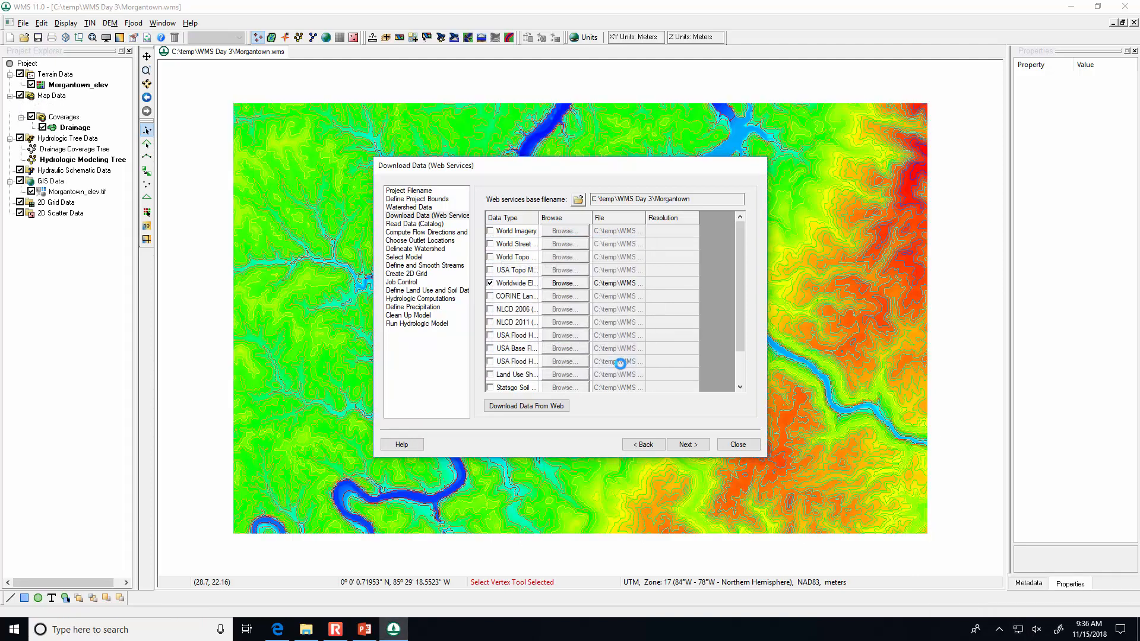
{"action": "left_click", "coordinate": [737, 444]}
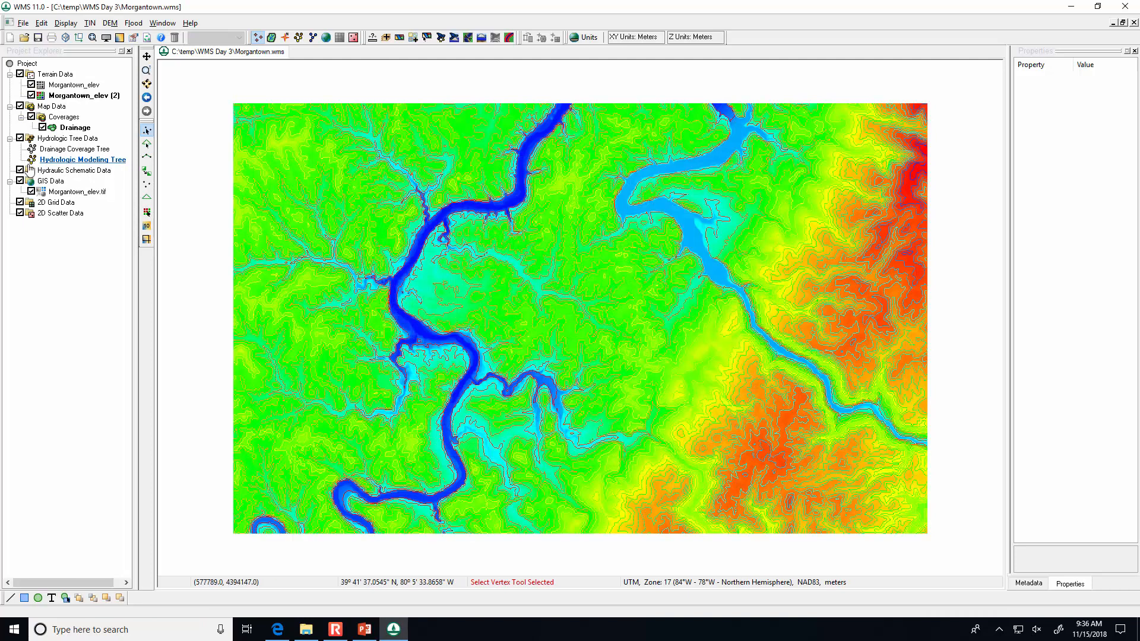
Hide the Morgantown_elev.tif image in the GIS data so only the terrain contours are displayed.
{"action": "left_click", "coordinate": [31, 191]}
{"action": "left_click", "coordinate": [31, 192]}
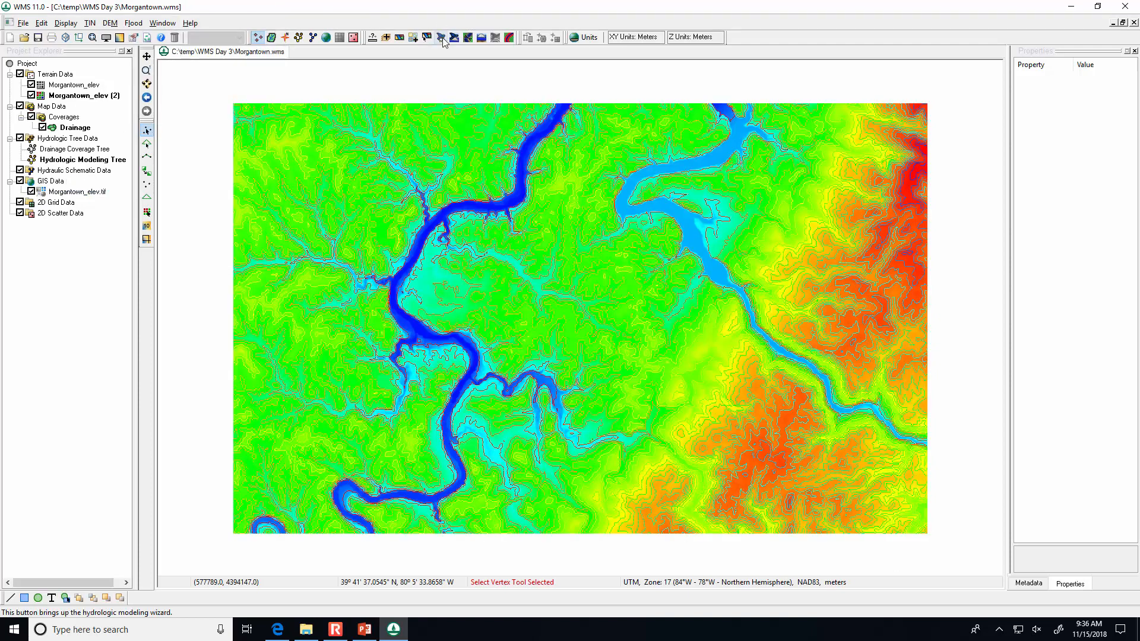
{"action": "left_click", "coordinate": [32, 192]}
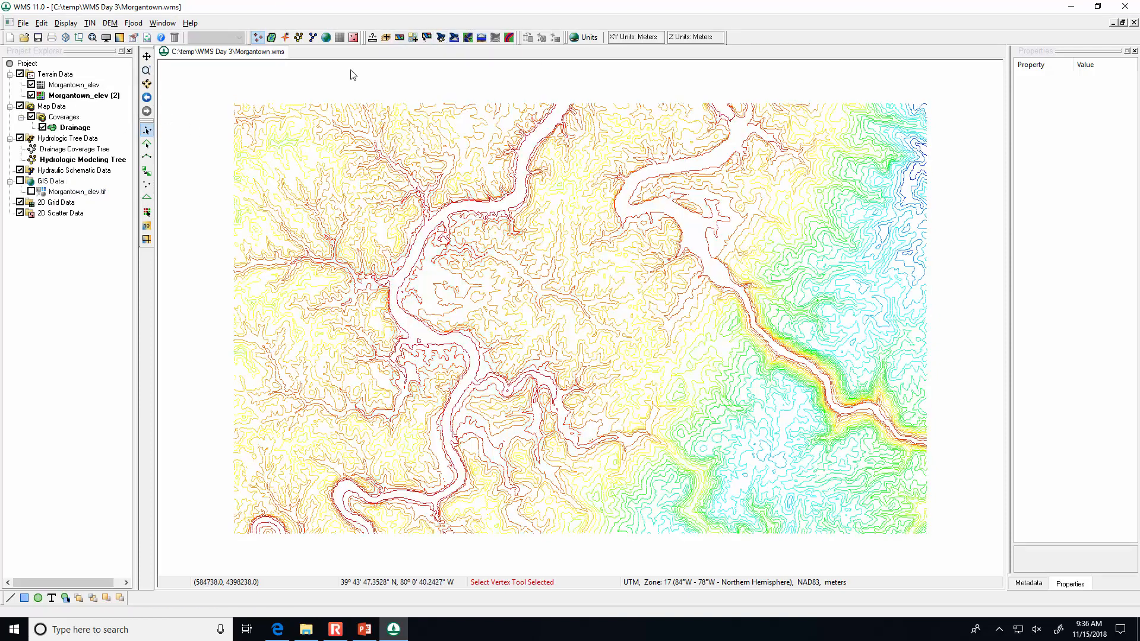
Compute the TOPAZ flow directions and accumulations with areas in acres and distances in feet, read the solution and close the wizard.
{"action": "left_click", "coordinate": [440, 38]}
{"action": "left_click", "coordinate": [424, 240]}
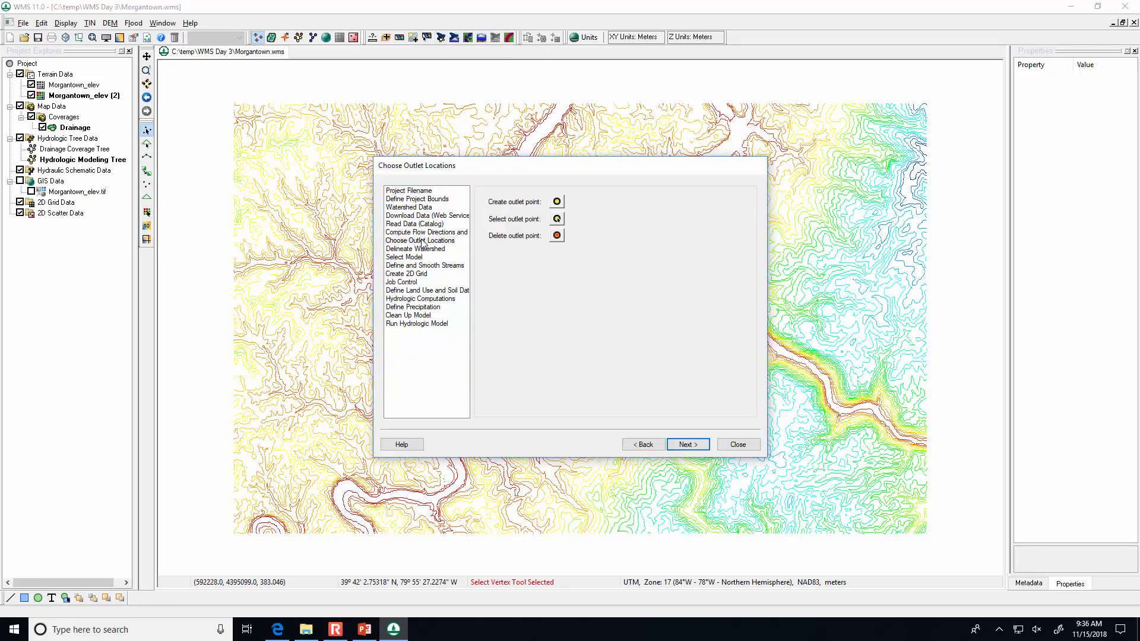
{"action": "left_click", "coordinate": [425, 232]}
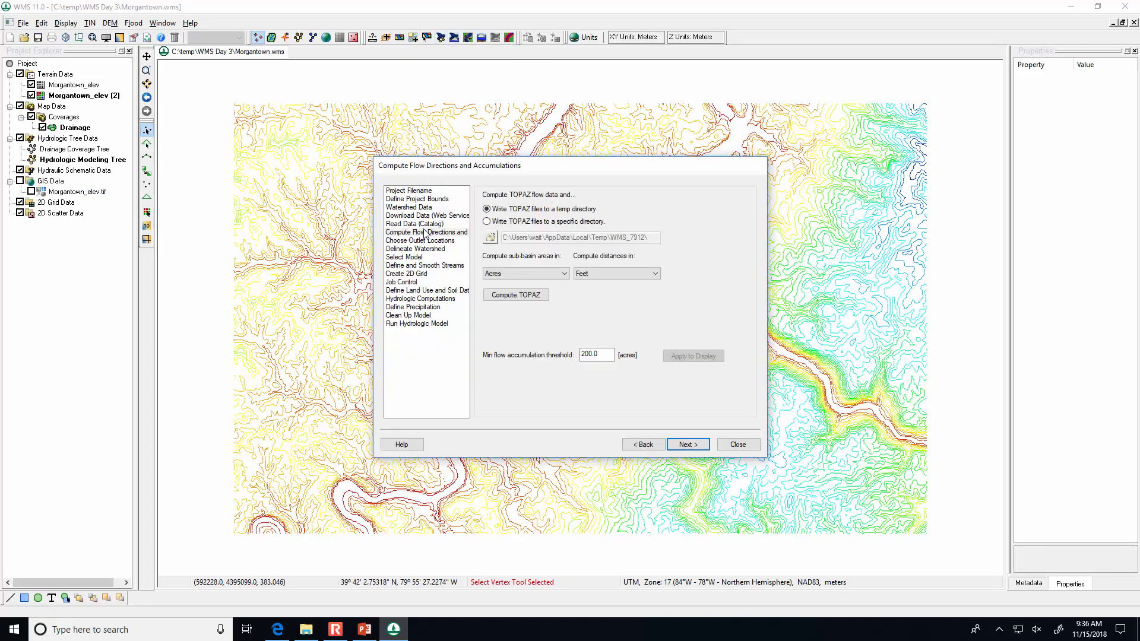
{"action": "left_click", "coordinate": [505, 300]}
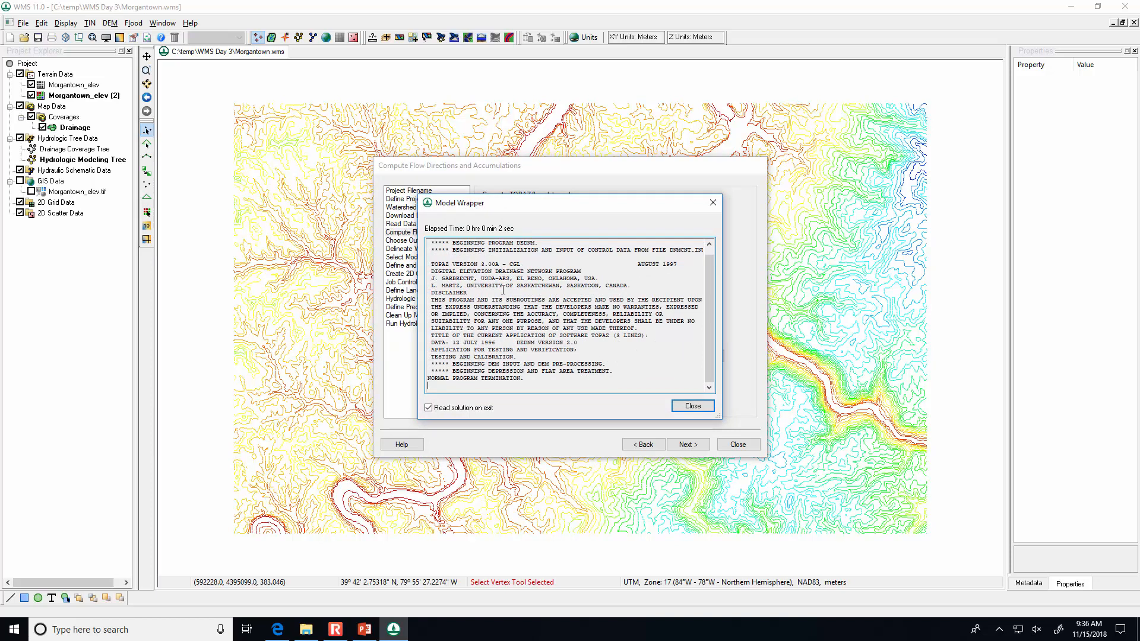
{"action": "left_click", "coordinate": [704, 409]}
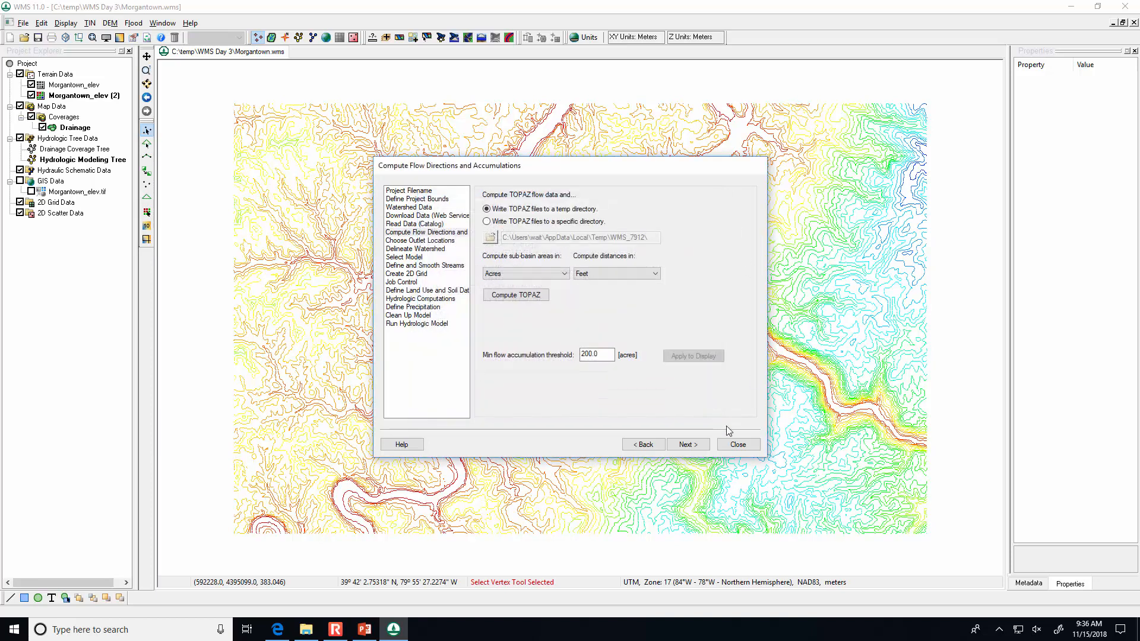
{"action": "left_click", "coordinate": [744, 452]}
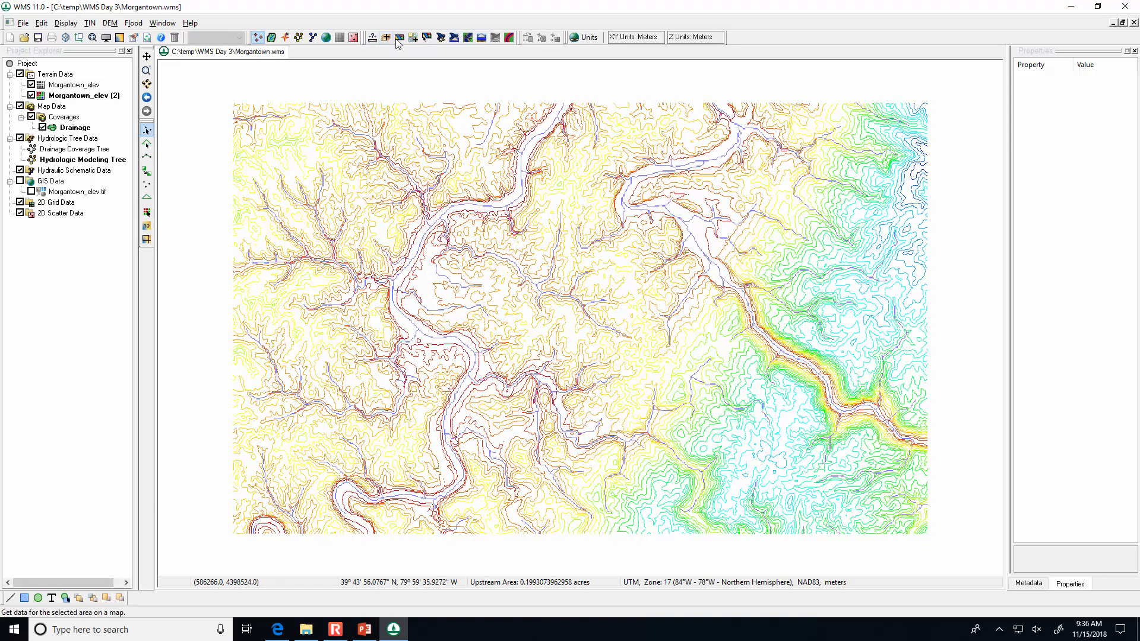
Add the World Street Map online background to the project, framed on the streams northeast of Star City.
{"action": "left_click", "coordinate": [411, 40]}
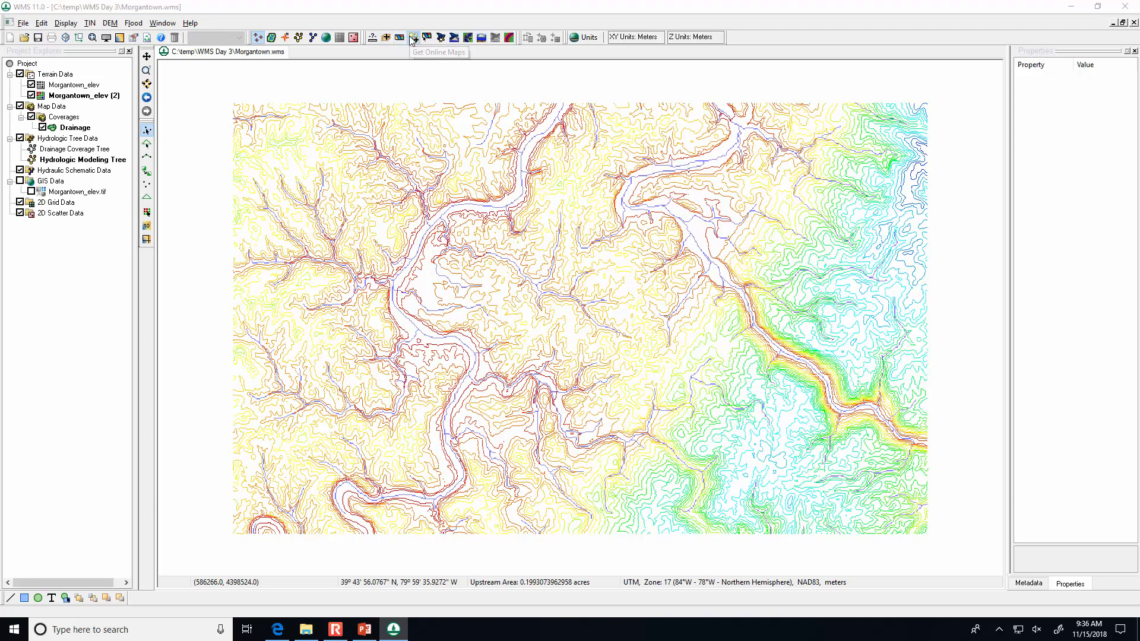
{"action": "left_click", "coordinate": [638, 306]}
{"action": "left_click", "coordinate": [633, 403]}
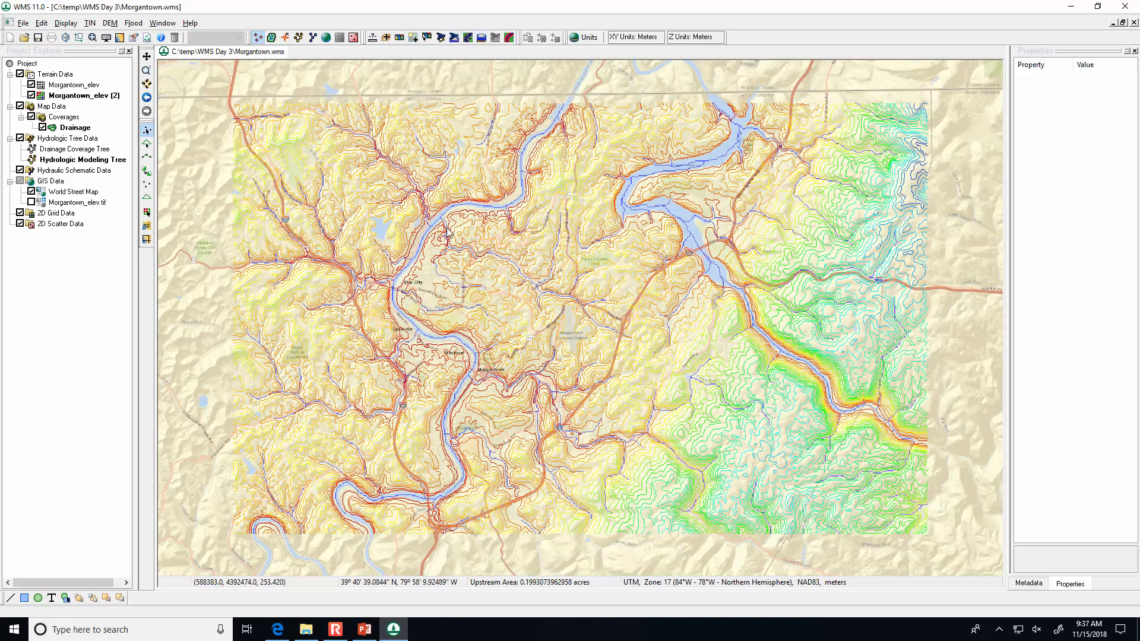
{"action": "scroll", "coordinate": [475, 232], "scroll_direction": "up", "scroll_amount": 3}
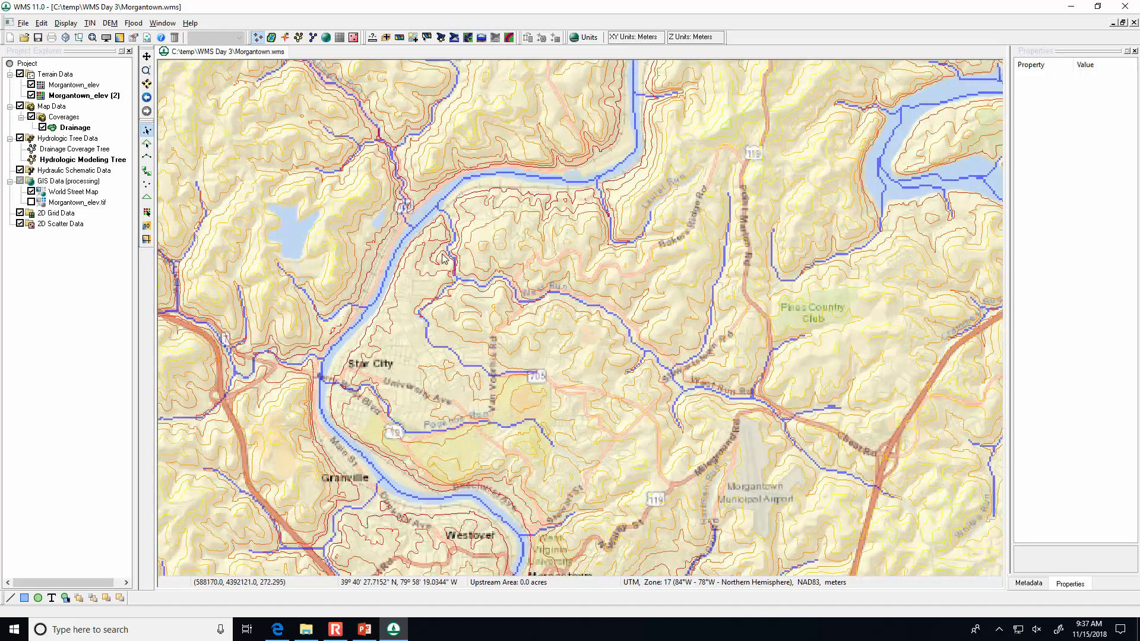
{"action": "scroll", "coordinate": [443, 258], "scroll_direction": "up", "scroll_amount": 1}
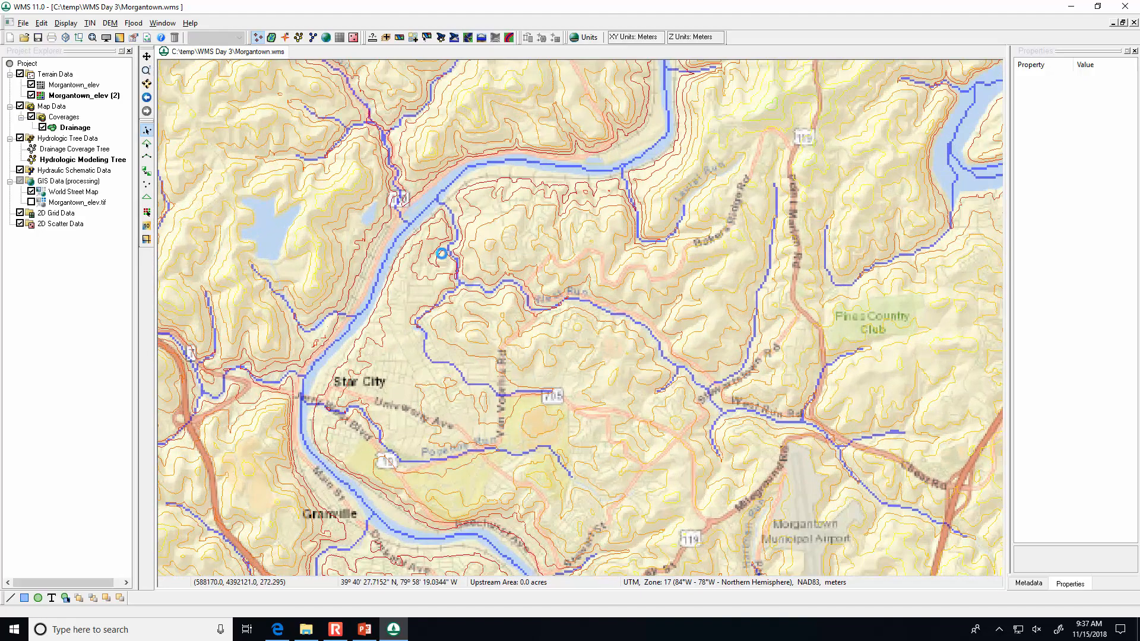
{"action": "scroll", "coordinate": [443, 255], "scroll_direction": "up", "scroll_amount": 3}
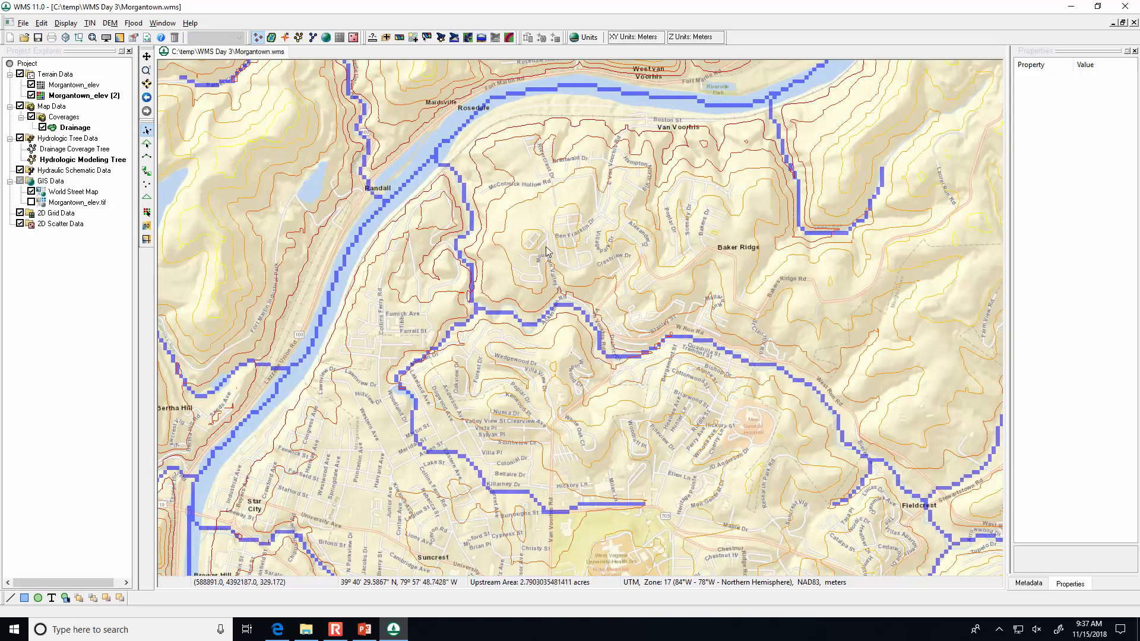
{"action": "left_click", "coordinate": [335, 629]}
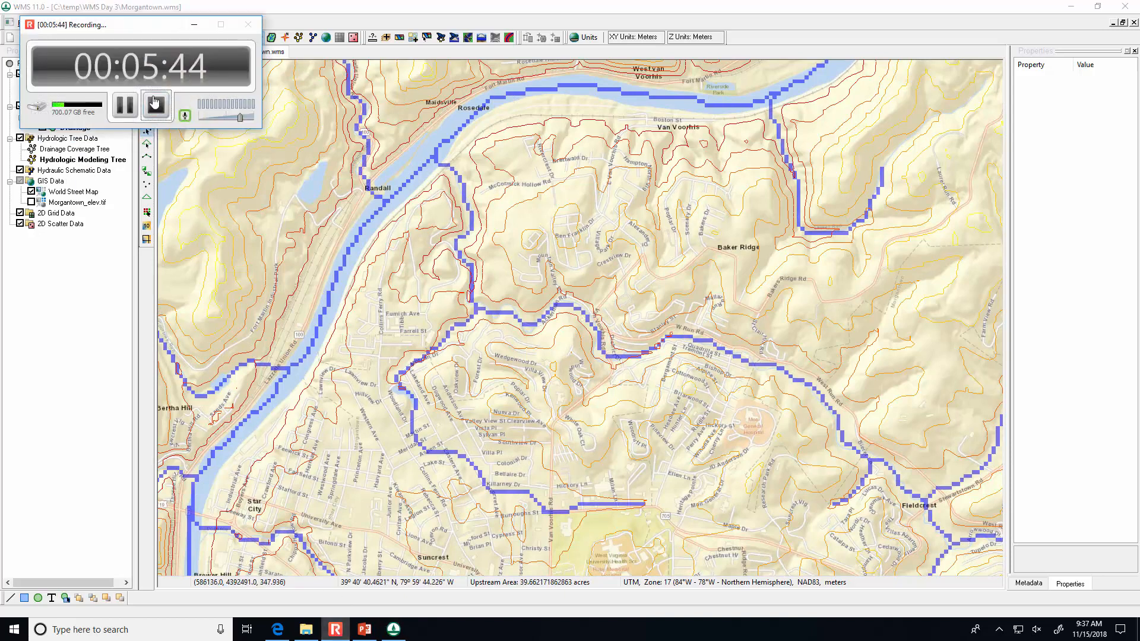
{"action": "left_click", "coordinate": [395, 13]}
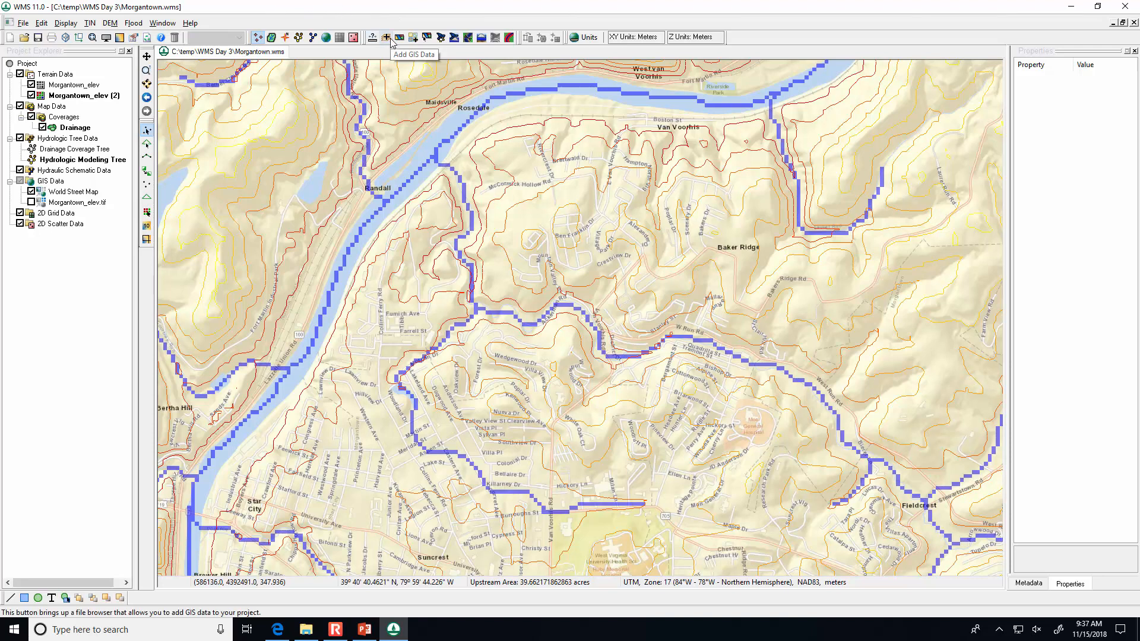
Create a watershed outlet point on the tributary stream east of Randall, just upstream of its junction with the main river.
{"action": "left_click", "coordinate": [441, 37]}
{"action": "left_click", "coordinate": [429, 233]}
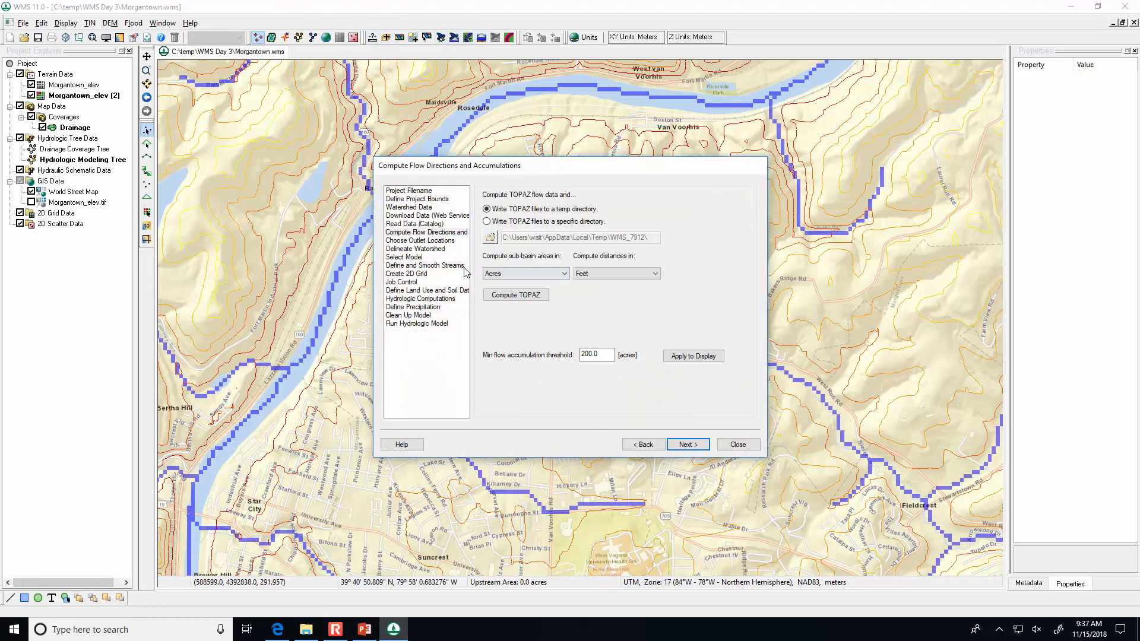
{"action": "left_click", "coordinate": [442, 241]}
{"action": "left_click", "coordinate": [556, 202]}
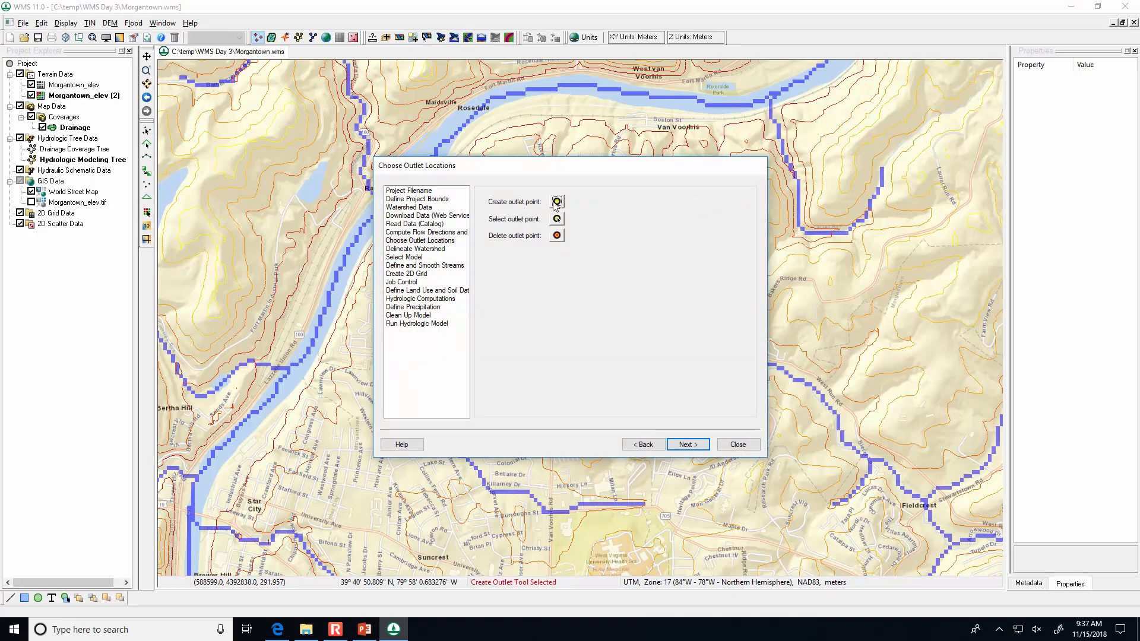
{"action": "left_click_drag", "start_coordinate": [541, 170], "coordinate": [841, 206]}
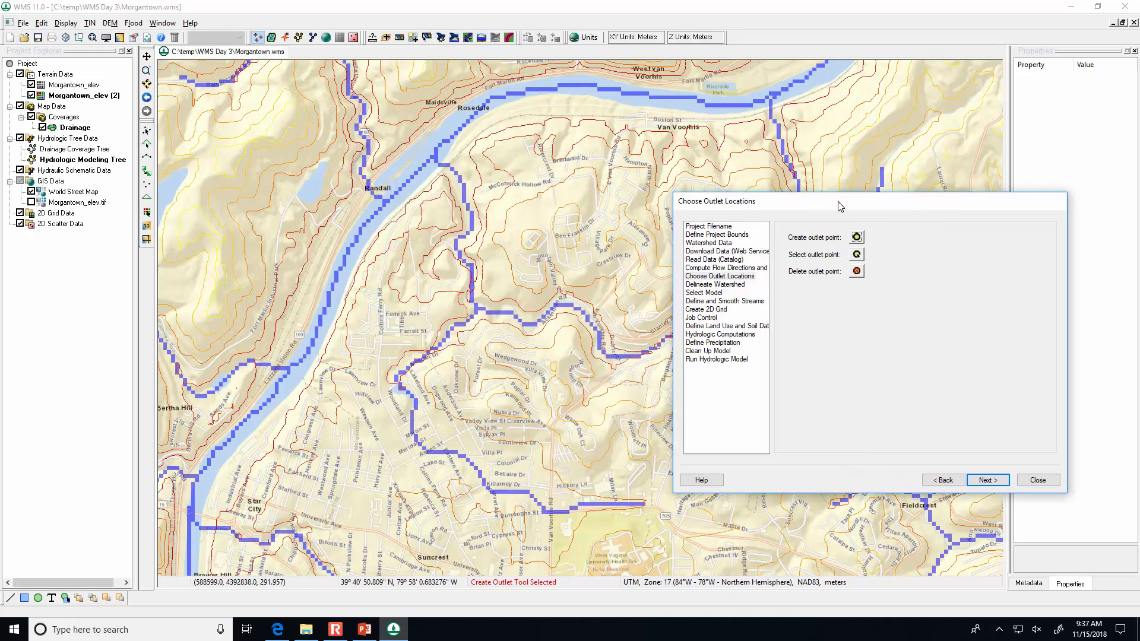
{"action": "left_click", "coordinate": [459, 176]}
Delineate the watershed draining to the outlet, keeping the 200-acre stream threshold, and close the wizard.
{"action": "left_click", "coordinate": [986, 480]}
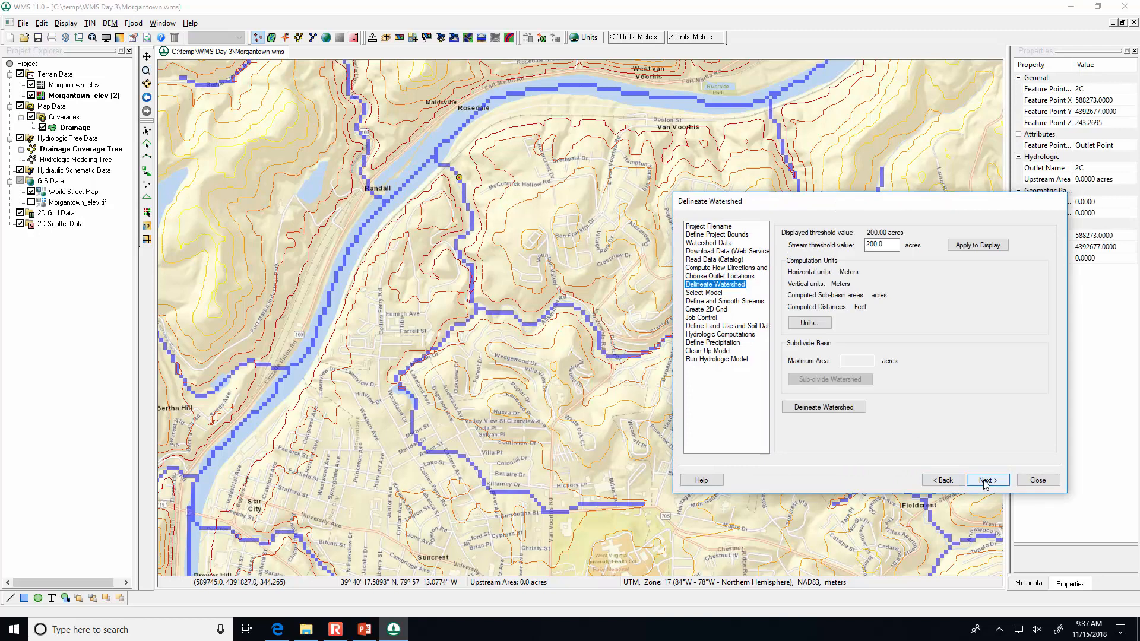
{"action": "left_click", "coordinate": [855, 407]}
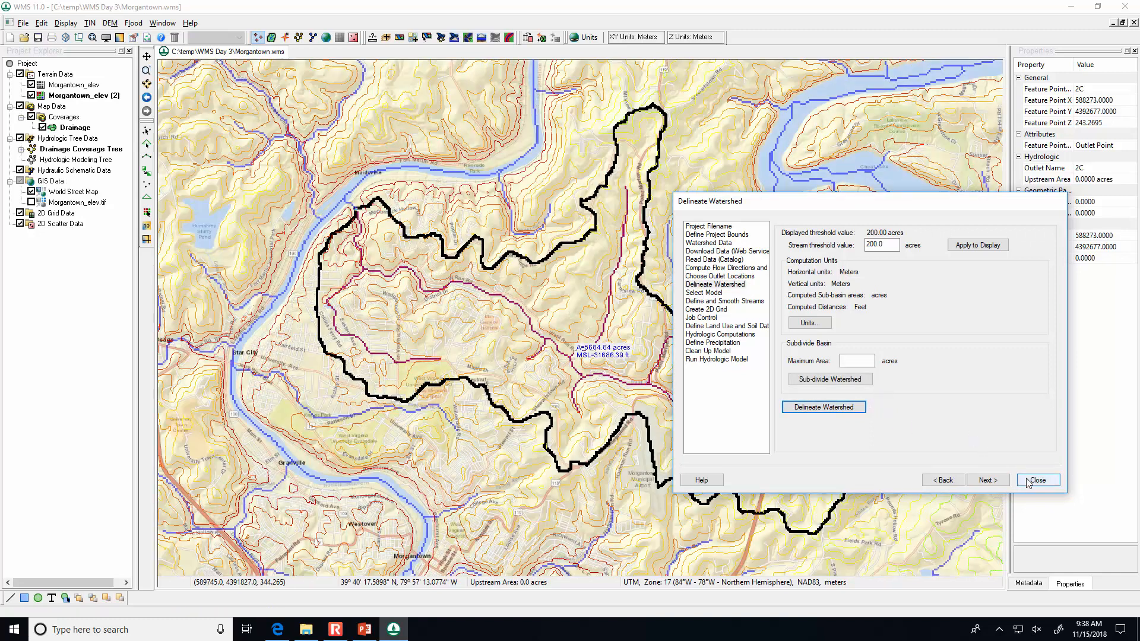
{"action": "left_click", "coordinate": [1028, 481]}
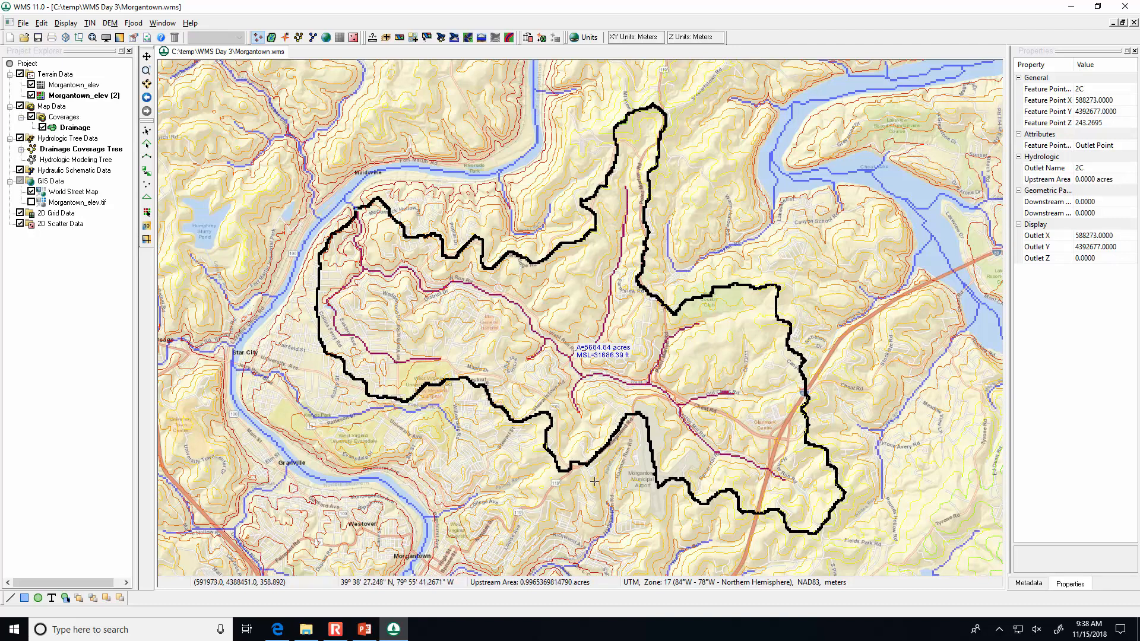
{"action": "left_click", "coordinate": [335, 629]}
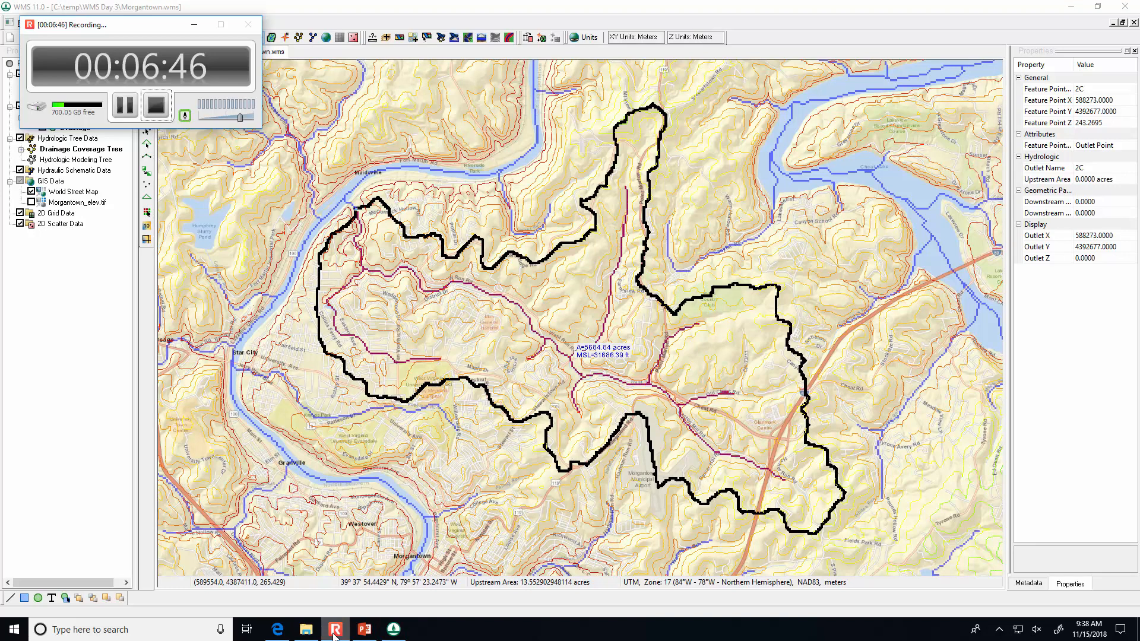
{"action": "left_click", "coordinate": [423, 22]}
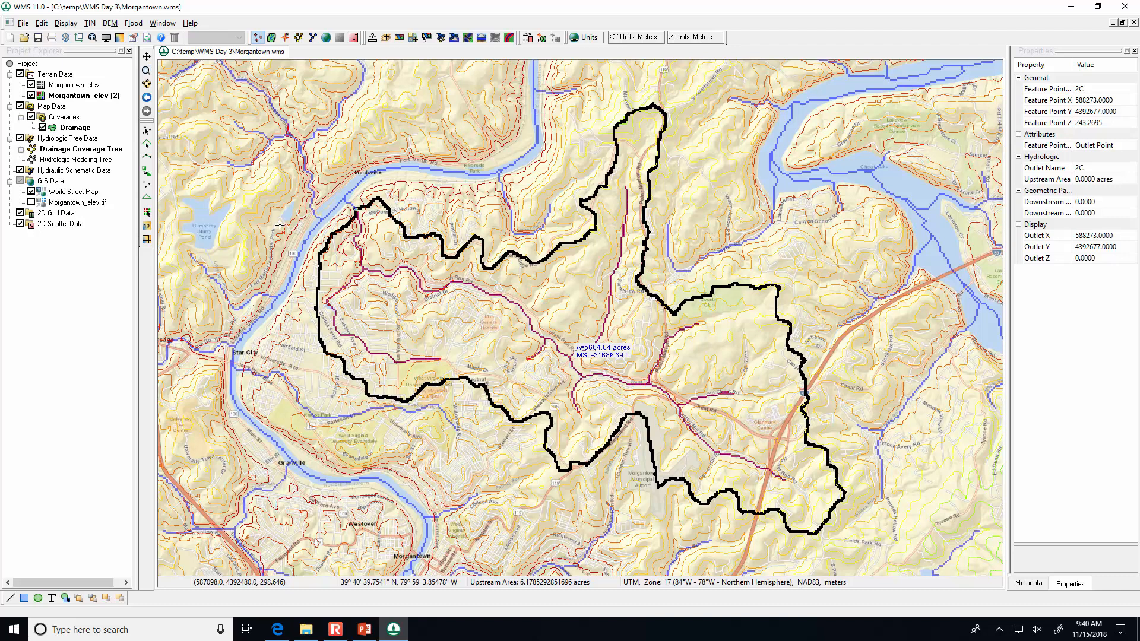
{"action": "left_click", "coordinate": [333, 630]}
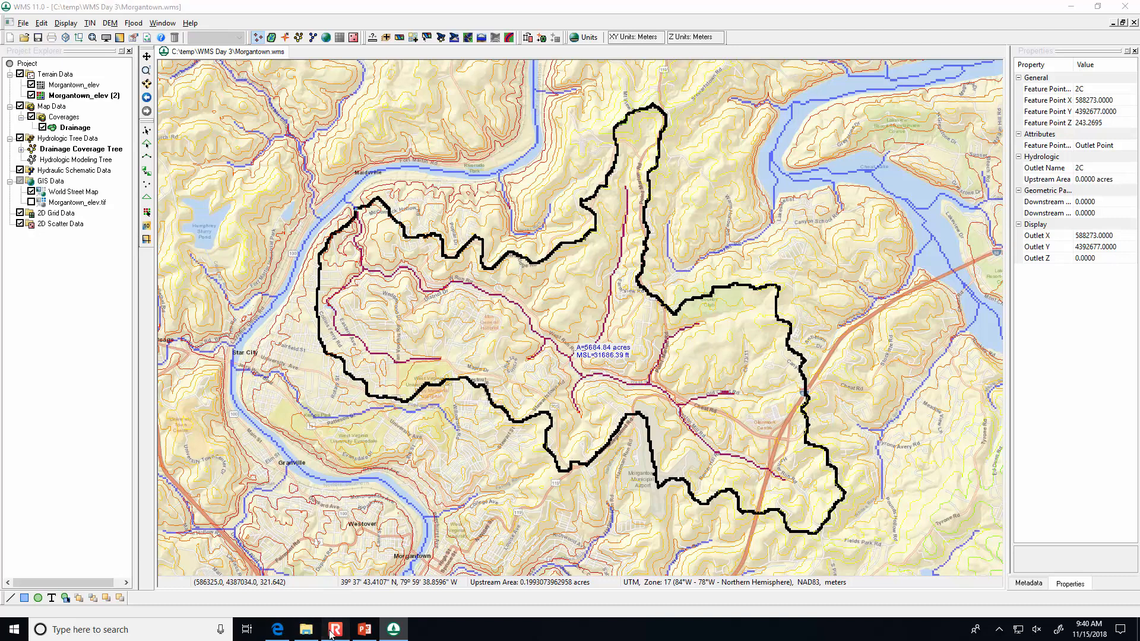
{"action": "left_click", "coordinate": [127, 102]}
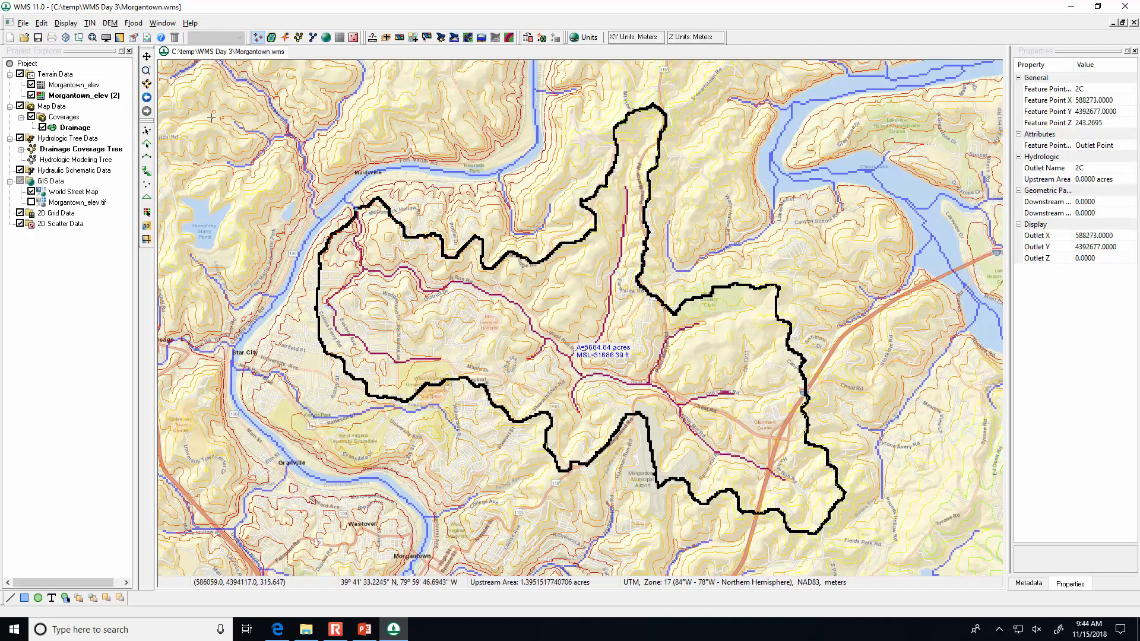
Trim the Morgantown_elev (2) DEM to an interactively drawn polygon enclosing the delineated watershed and save the project.
{"action": "right_click", "coordinate": [88, 98]}
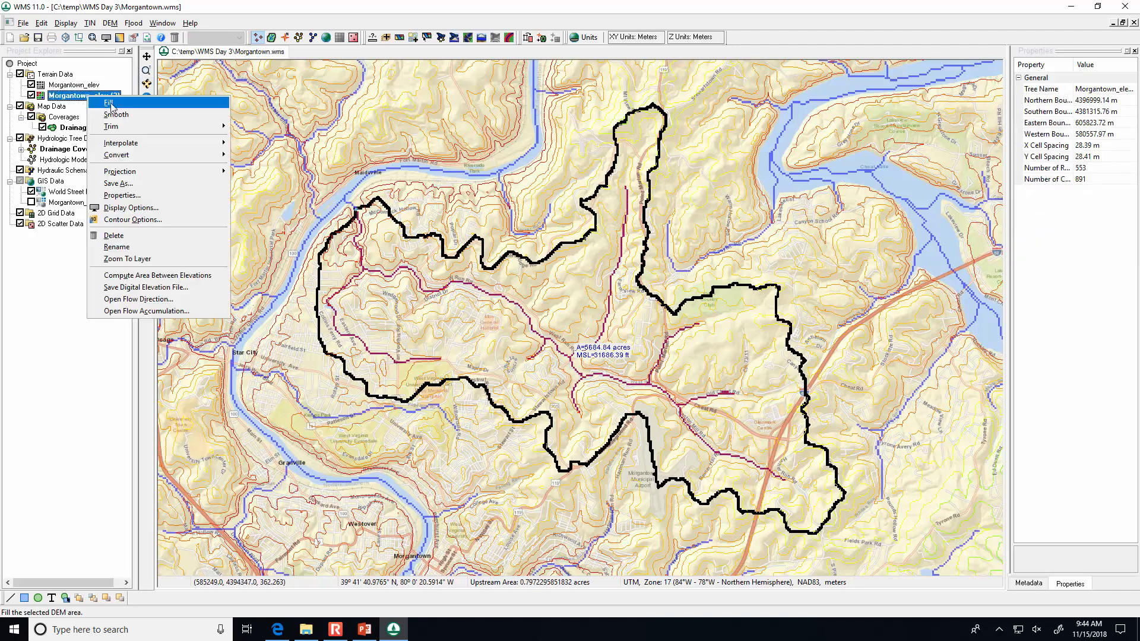
{"action": "mouse_move", "coordinate": [135, 134]}
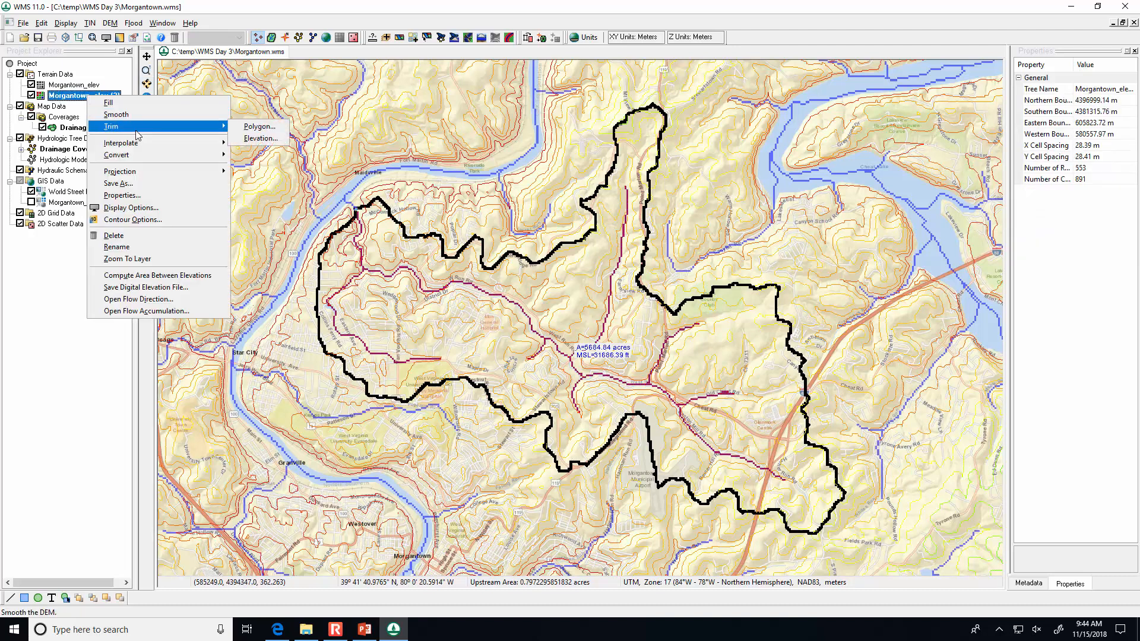
{"action": "left_click", "coordinate": [269, 128]}
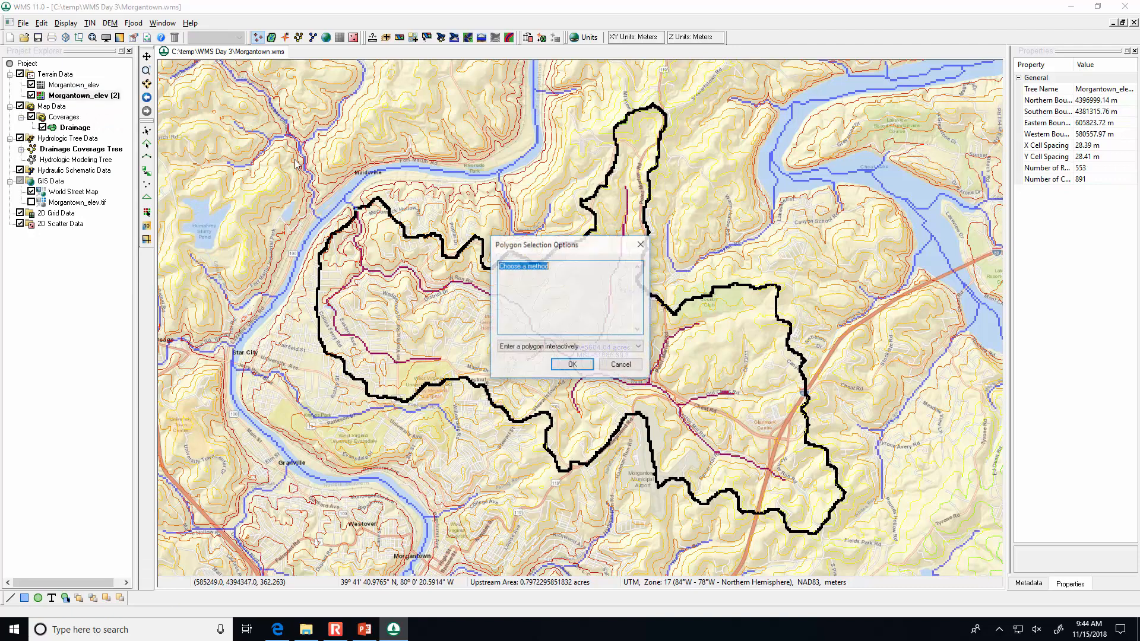
{"action": "left_click", "coordinate": [572, 364]}
{"action": "left_click", "coordinate": [279, 309]}
{"action": "left_click", "coordinate": [356, 428]}
{"action": "left_click", "coordinate": [831, 571]}
{"action": "left_click", "coordinate": [890, 488]}
{"action": "left_click", "coordinate": [743, 220]}
{"action": "left_click", "coordinate": [692, 236]}
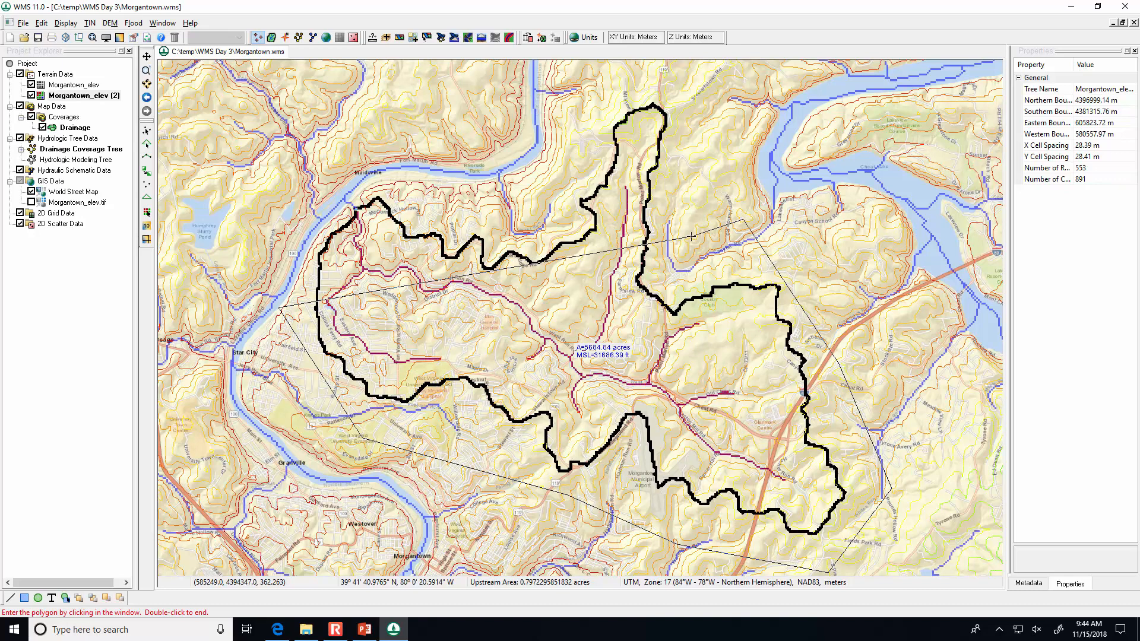
{"action": "left_click", "coordinate": [687, 124]}
{"action": "left_click", "coordinate": [647, 84]}
{"action": "left_click", "coordinate": [561, 122]}
{"action": "left_click", "coordinate": [531, 199]}
{"action": "double_click", "coordinate": [328, 160]}
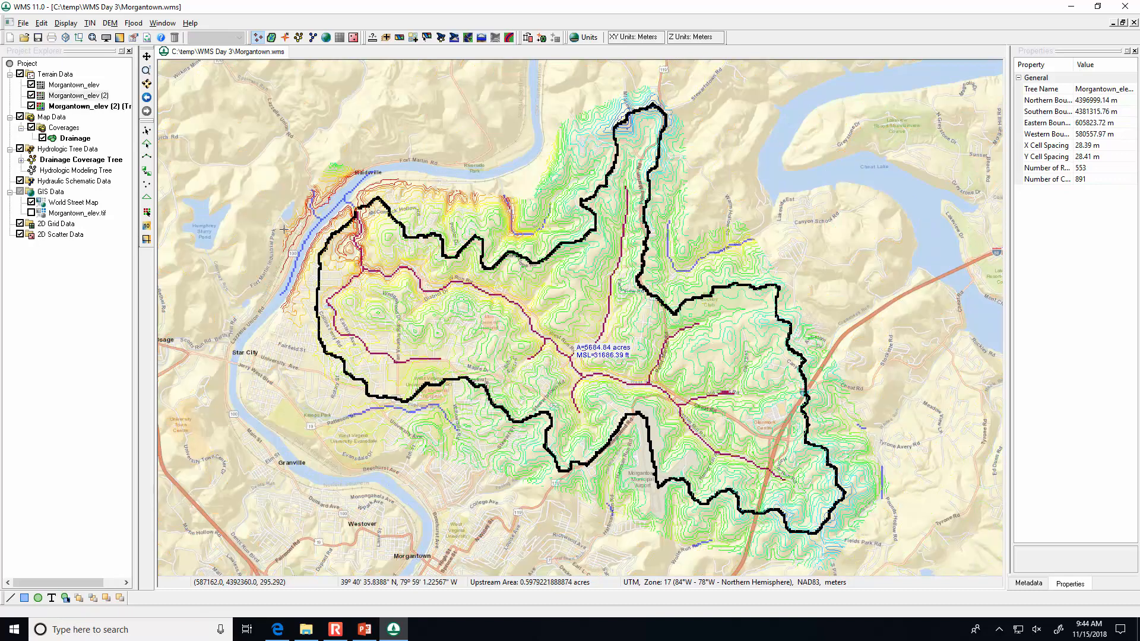
{"action": "left_click", "coordinate": [39, 37]}
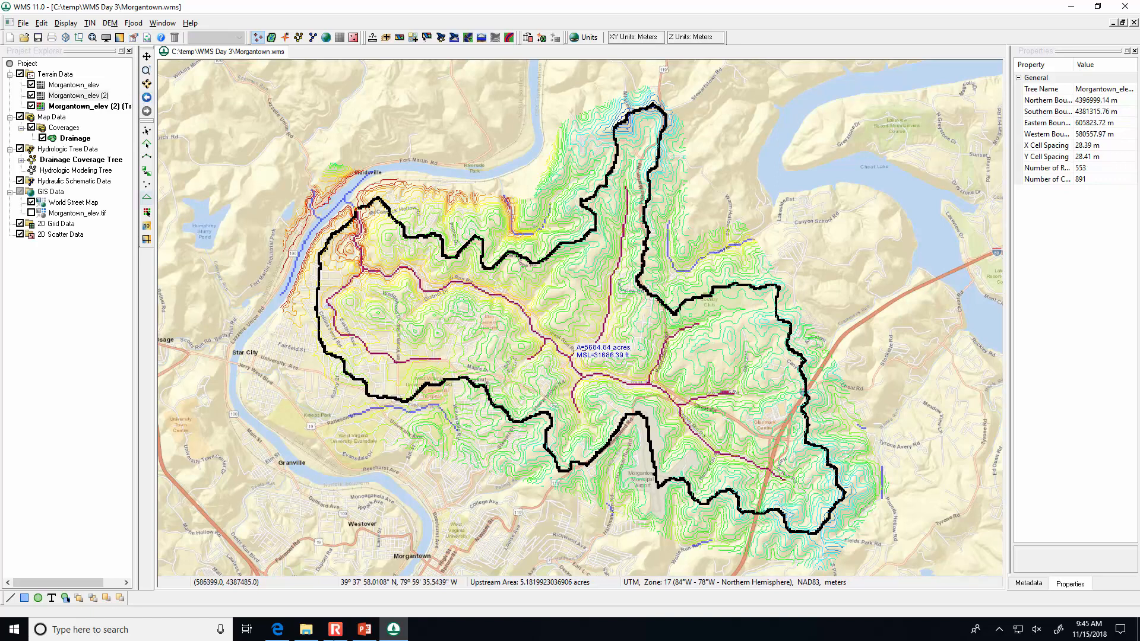
{"action": "left_click", "coordinate": [335, 629]}
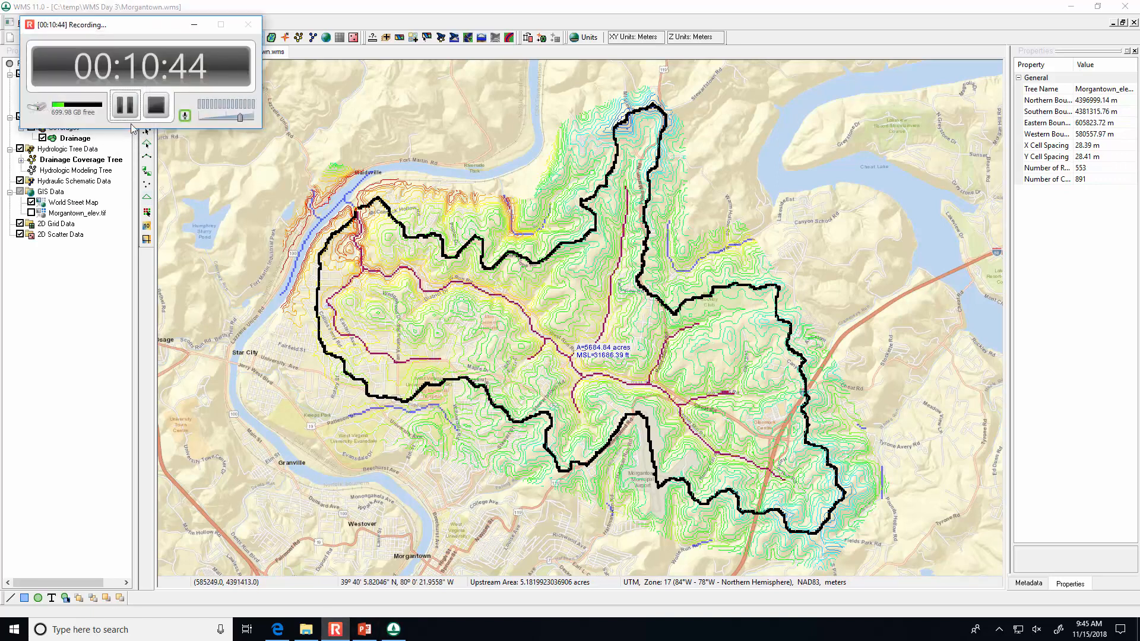
{"action": "left_click", "coordinate": [126, 106]}
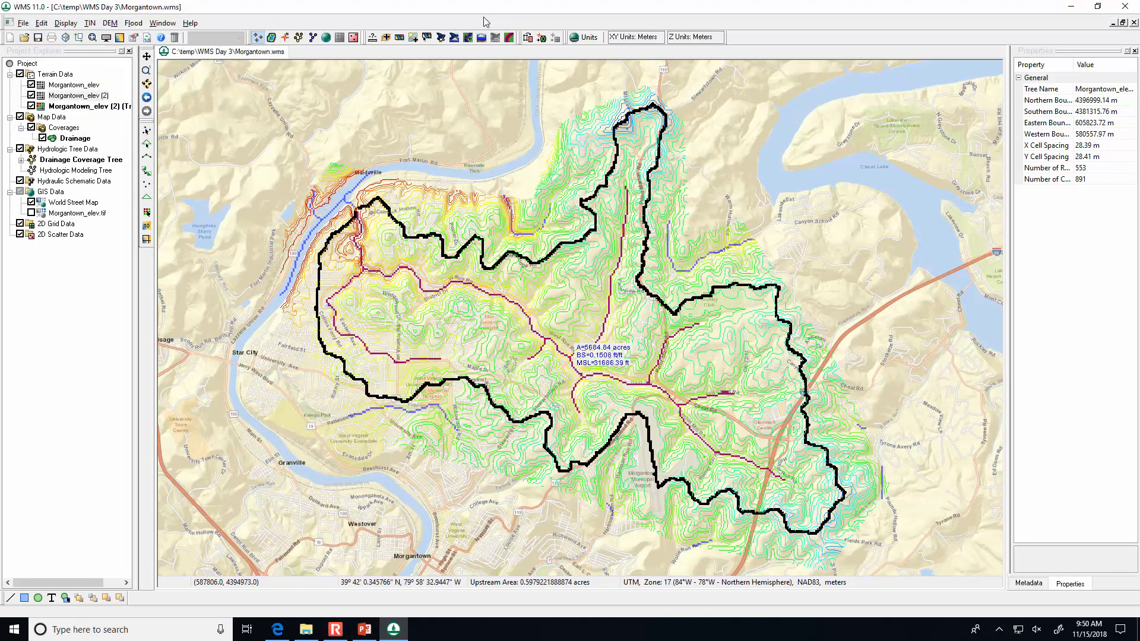
In the hydrologic modeling wizard's web services download list, exclude Worldwide Elevation Data and include NLCD 2011 land cover.
{"action": "left_click", "coordinate": [441, 38]}
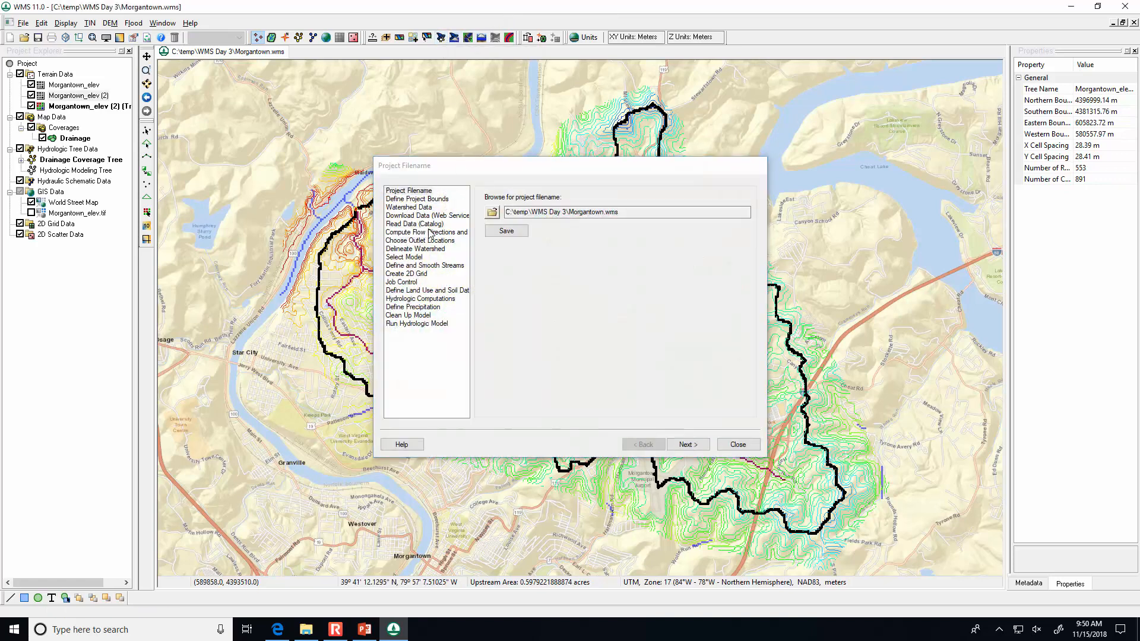
{"action": "left_click", "coordinate": [426, 217]}
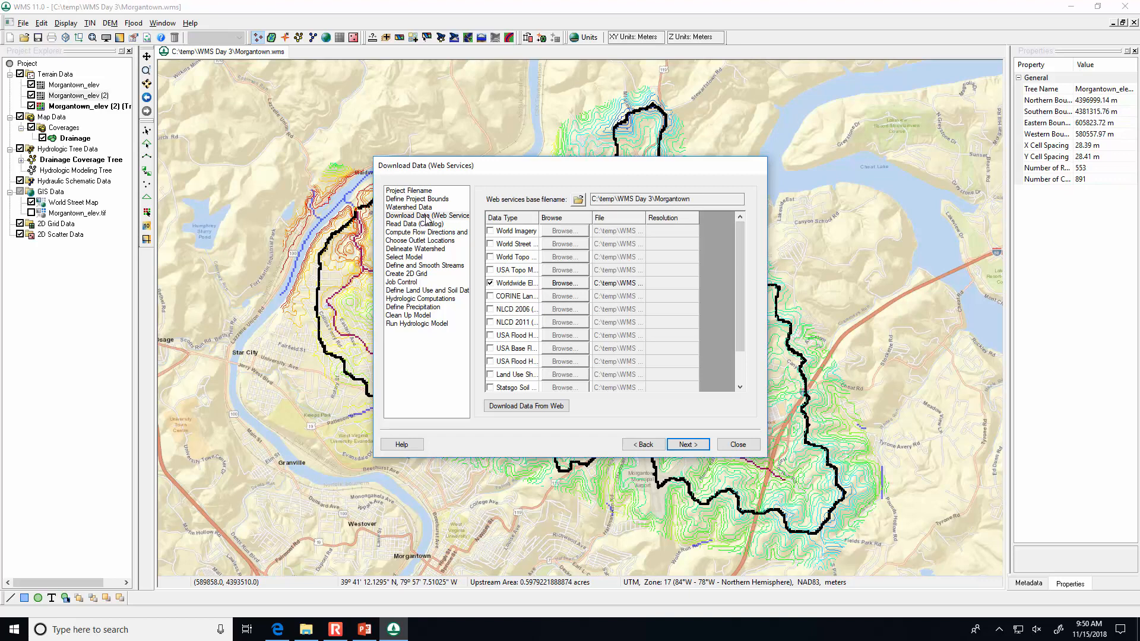
{"action": "left_click_drag", "start_coordinate": [539, 218], "coordinate": [606, 234]}
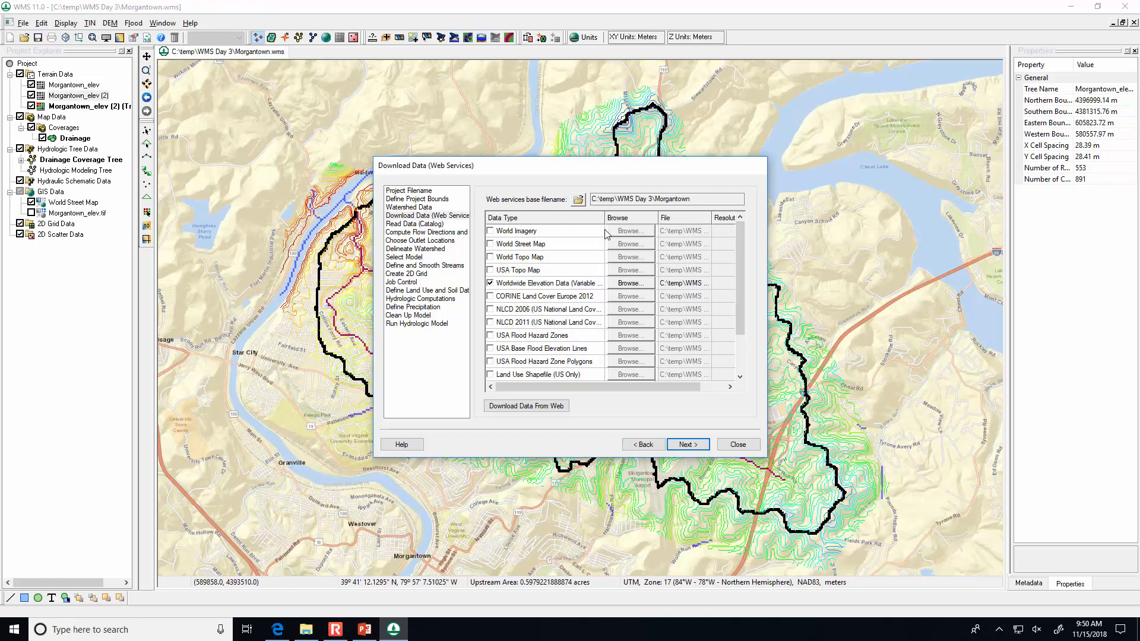
{"action": "left_click", "coordinate": [491, 288]}
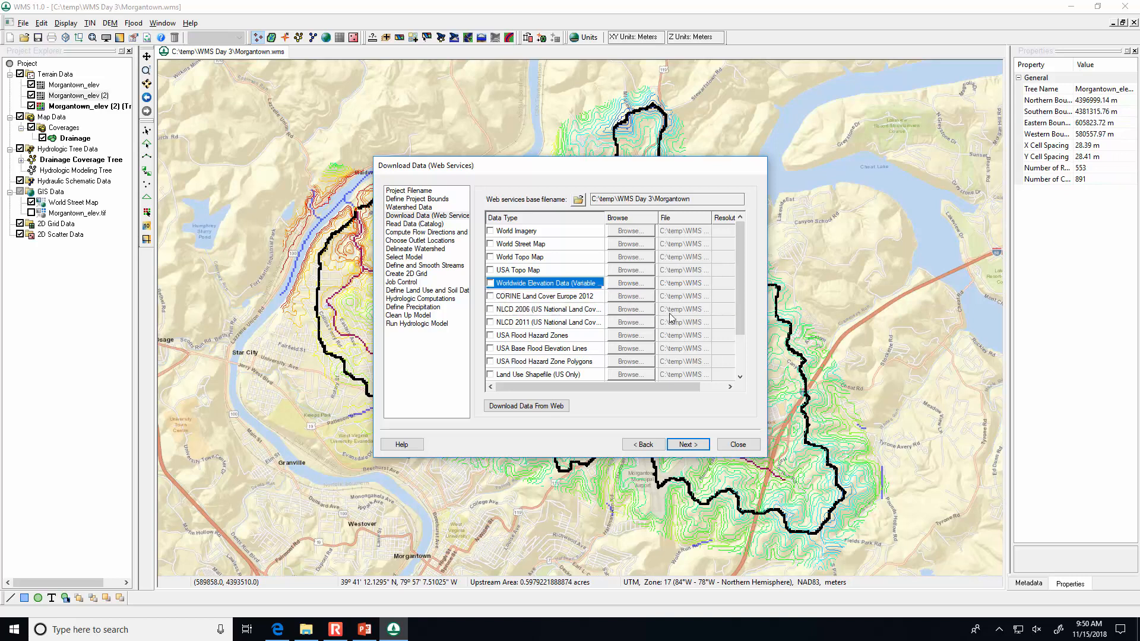
{"action": "left_click", "coordinate": [492, 326]}
{"action": "left_click", "coordinate": [491, 325]}
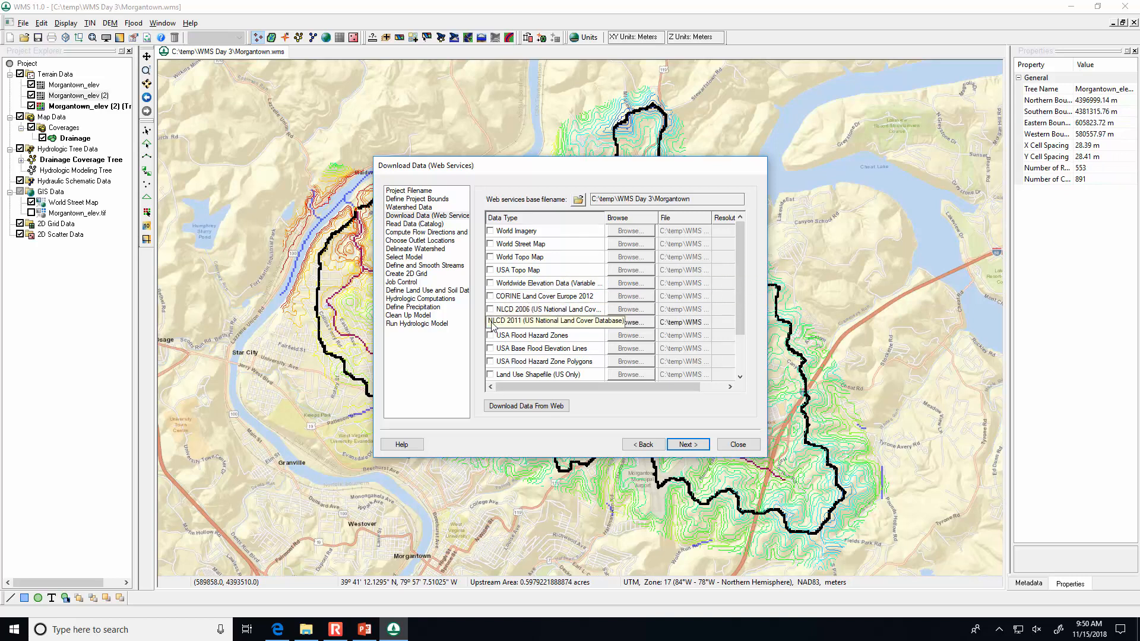
{"action": "left_click", "coordinate": [771, 409]}
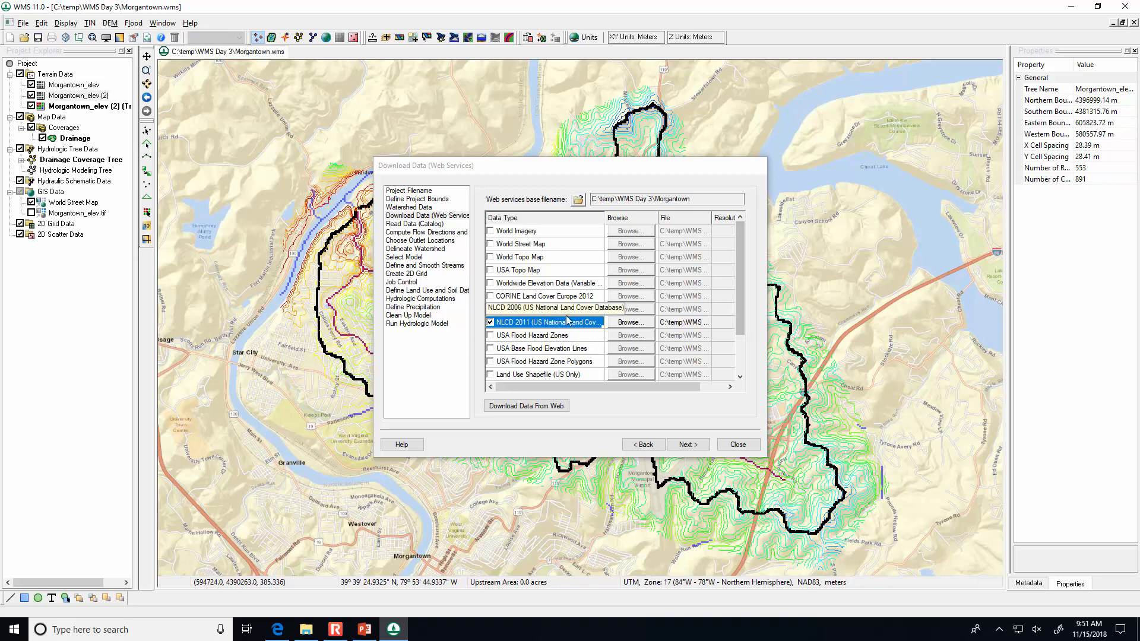
{"action": "left_click", "coordinate": [537, 324]}
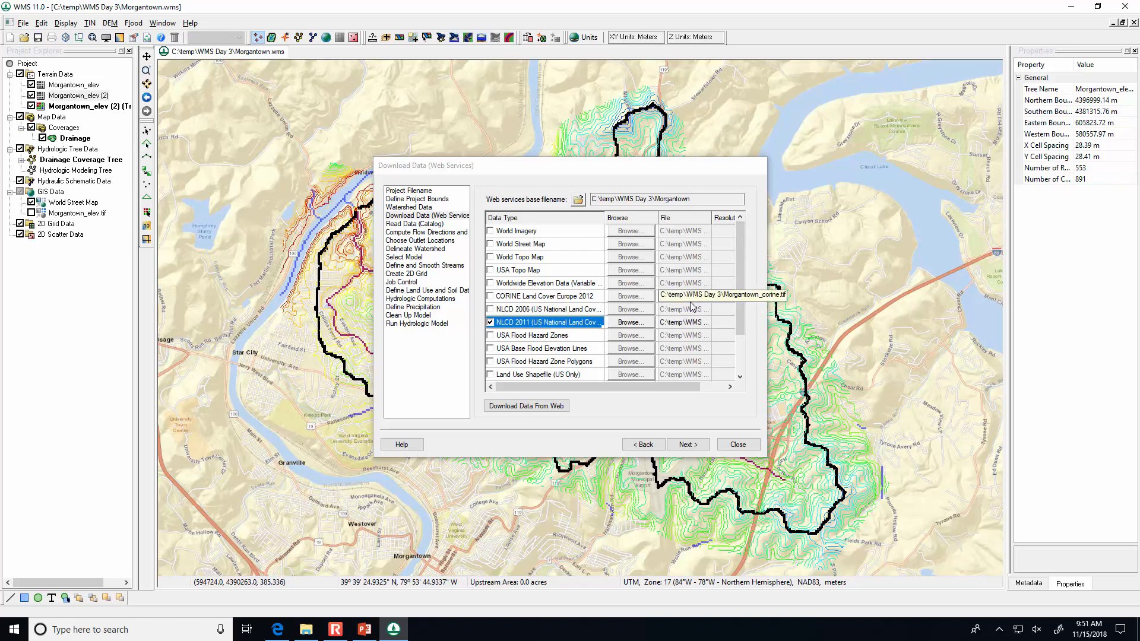
Include the Ssurgo soil type shapefile and download the selected land cover and soil data, accepting the suggested raster cell size.
{"action": "left_click_drag", "start_coordinate": [742, 276], "coordinate": [740, 316]}
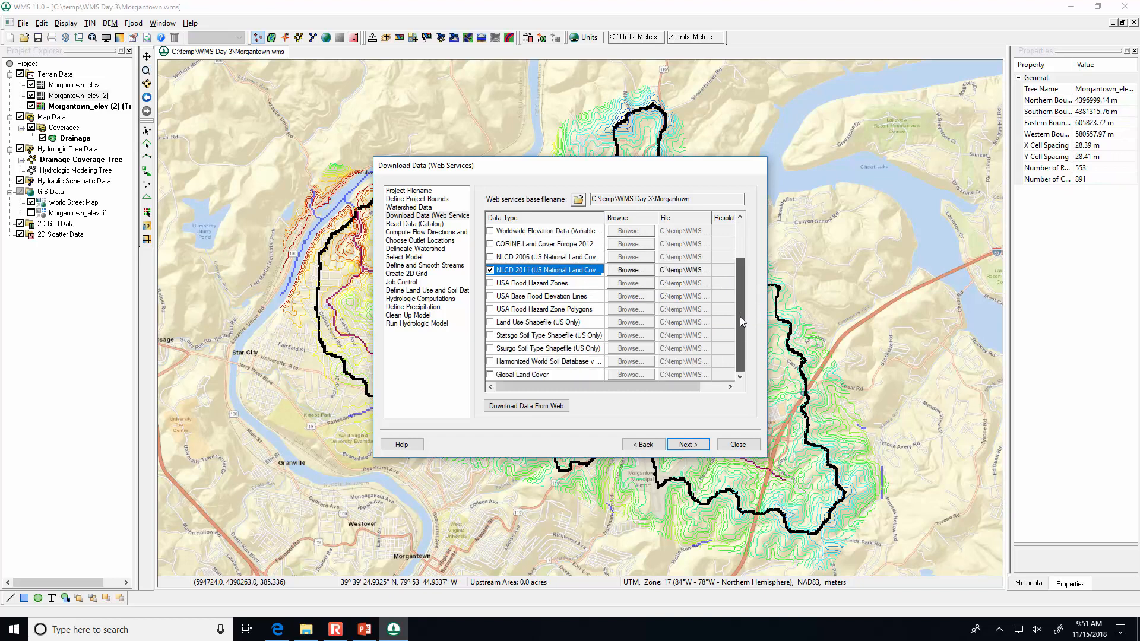
{"action": "left_click", "coordinate": [490, 349]}
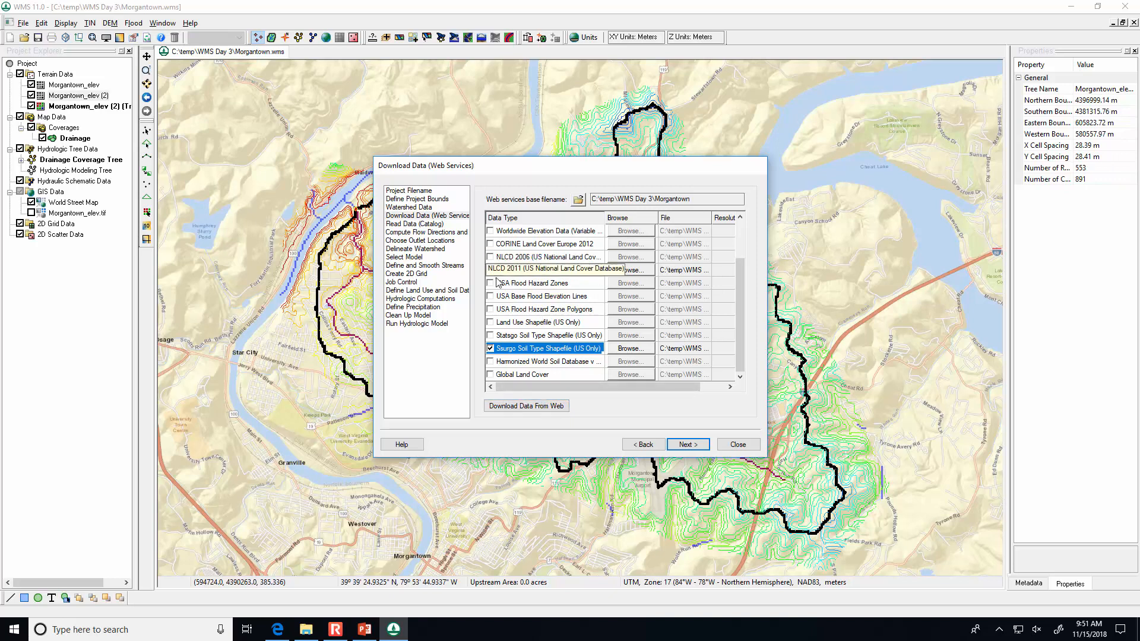
{"action": "left_click", "coordinate": [509, 407]}
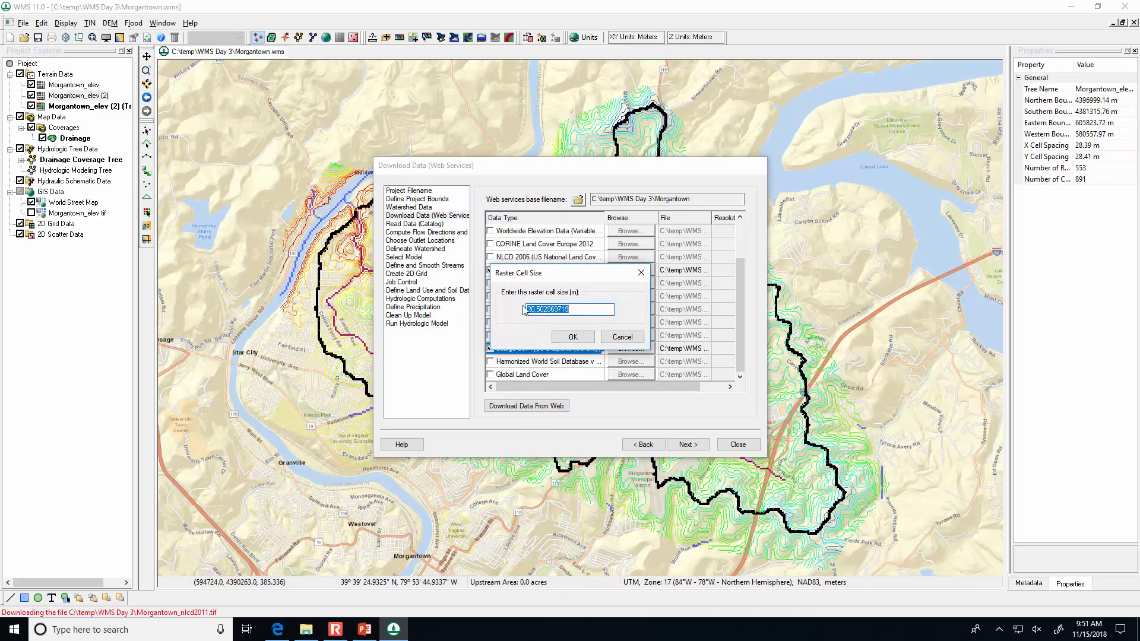
{"action": "left_click", "coordinate": [571, 337]}
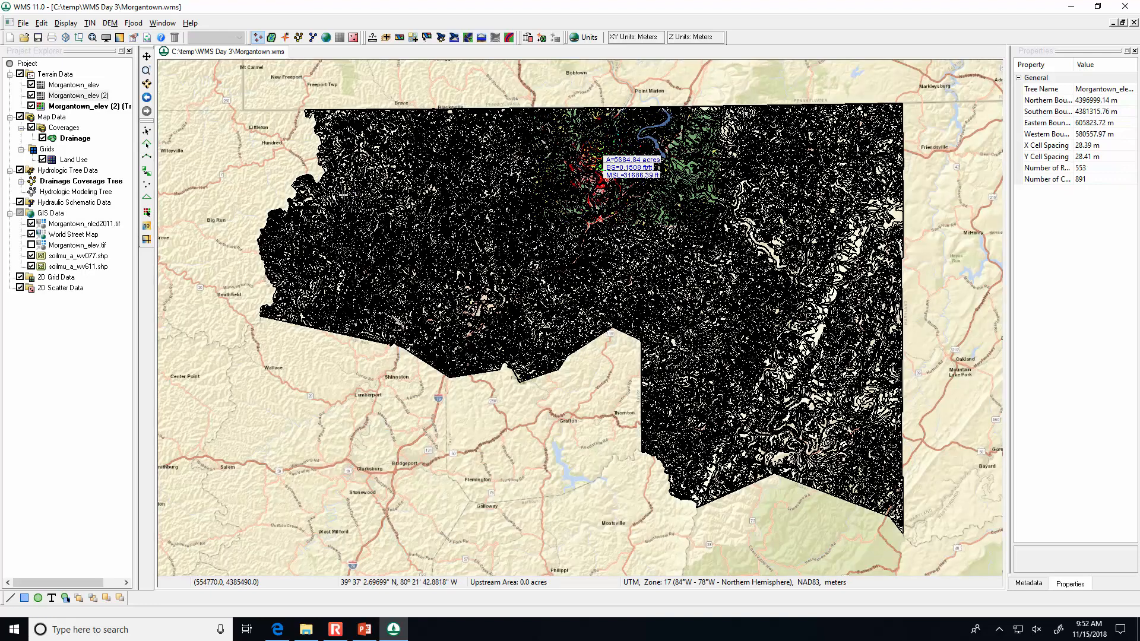
Hide the World Street Map background and switch the soilmu_a_wv077 and soilmu_a_wv611 shapefiles off and on to compare their extents.
{"action": "left_click", "coordinate": [34, 236]}
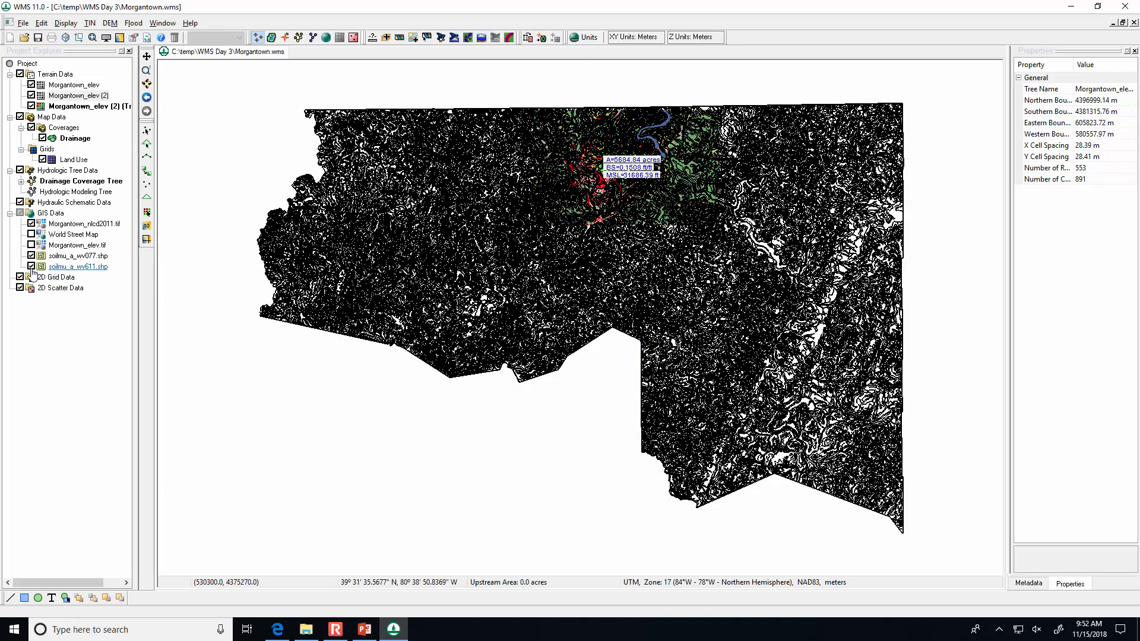
{"action": "left_click", "coordinate": [31, 256]}
{"action": "left_click", "coordinate": [32, 256]}
{"action": "left_click", "coordinate": [32, 256]}
{"action": "left_click", "coordinate": [31, 255]}
{"action": "left_click", "coordinate": [32, 267]}
{"action": "left_click", "coordinate": [32, 266]}
{"action": "left_click", "coordinate": [32, 256]}
{"action": "left_click", "coordinate": [32, 256]}
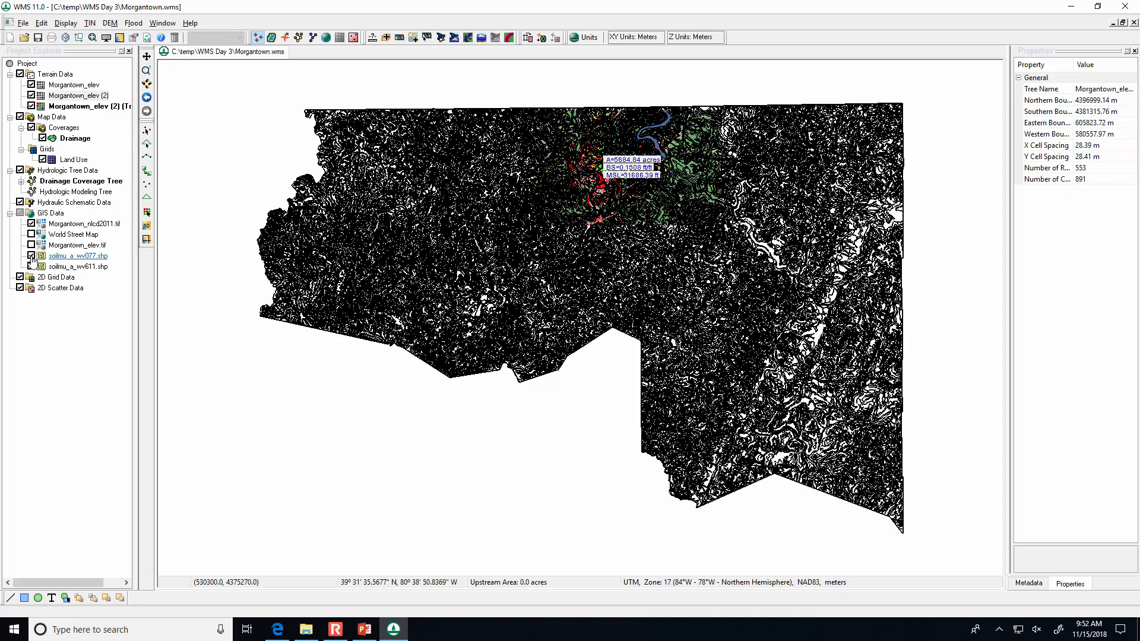
Toggle the soilmu_a_wv611.shp layer repeatedly to examine which soil shapefile covers the watershed area, leaving it displayed.
{"action": "left_click", "coordinate": [31, 267]}
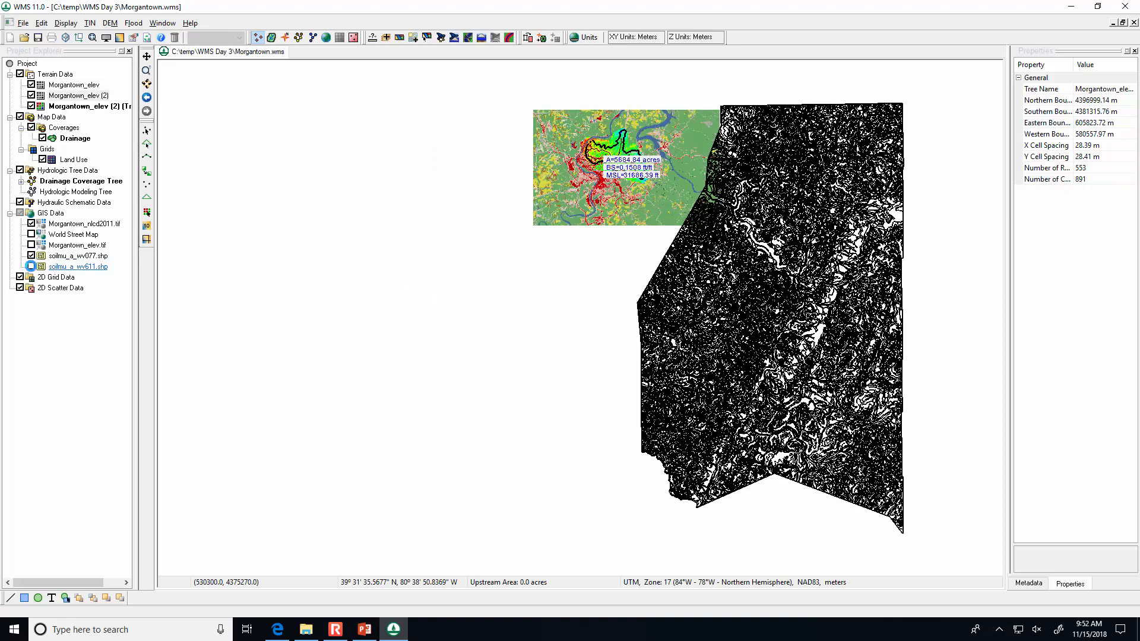
{"action": "left_click", "coordinate": [32, 266]}
{"action": "left_click", "coordinate": [31, 267]}
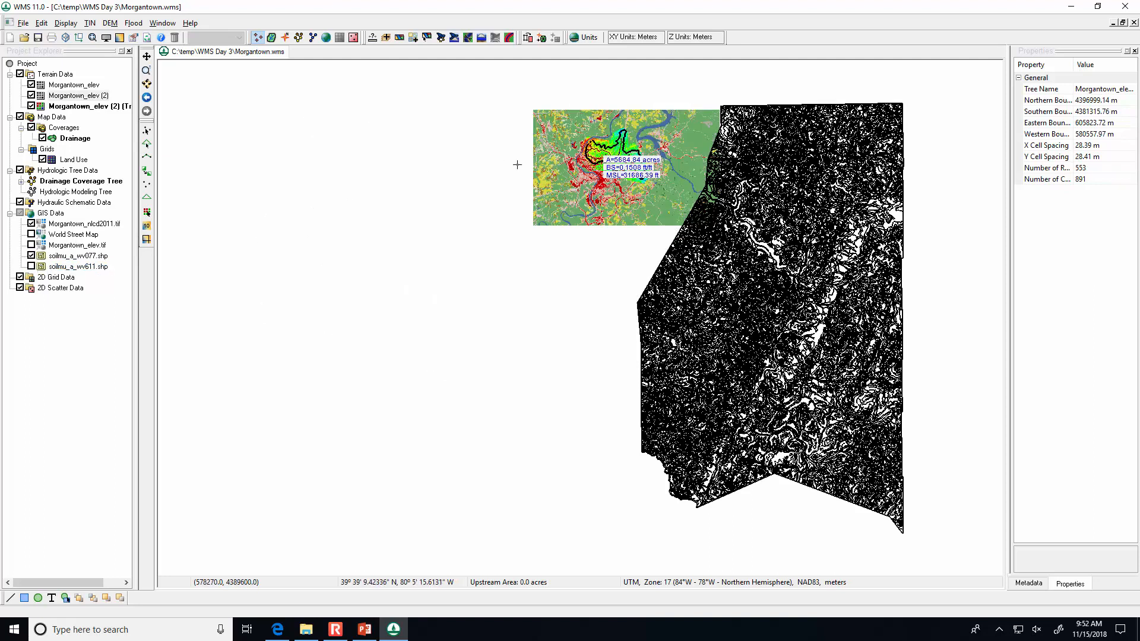
{"action": "scroll", "coordinate": [604, 169], "scroll_direction": "up", "scroll_amount": 1}
{"action": "left_click", "coordinate": [32, 266]}
{"action": "left_click", "coordinate": [31, 267]}
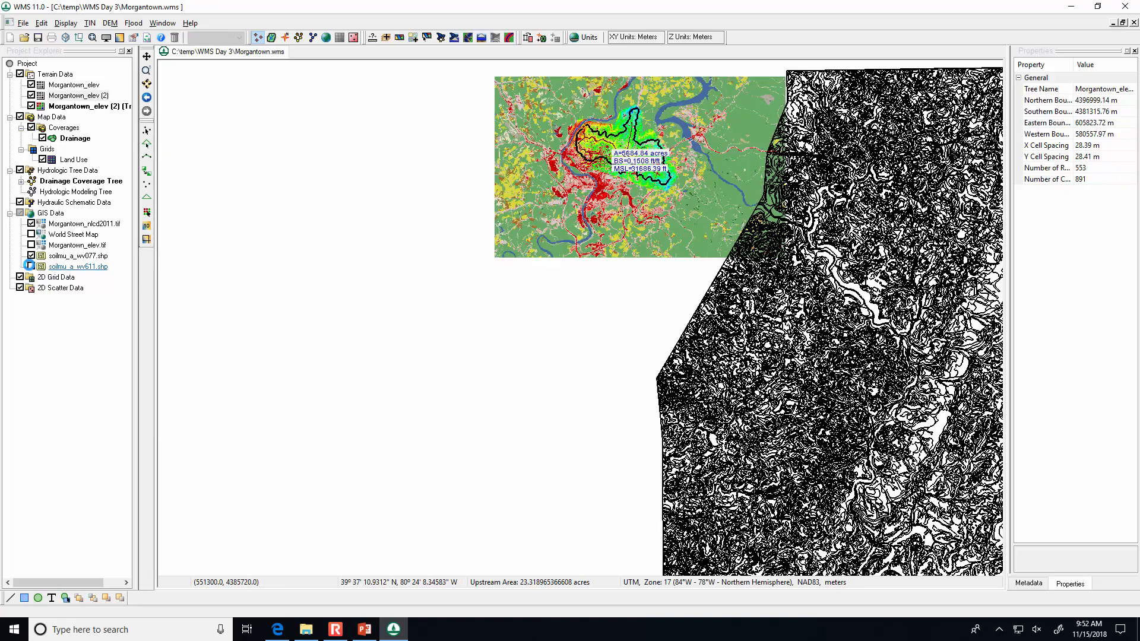
{"action": "left_click", "coordinate": [31, 267]}
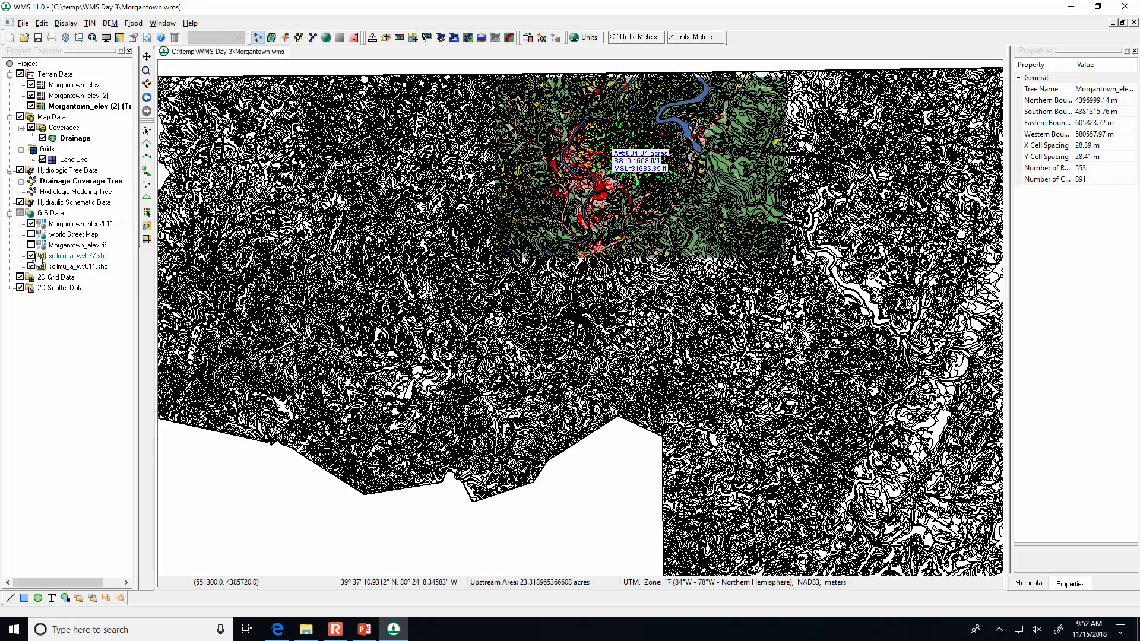
Switch the soilmu_a_wv077 and soilmu_a_wv611 shapefiles off and on to examine which covers the watershed, leaving both hidden.
{"action": "left_click", "coordinate": [31, 256]}
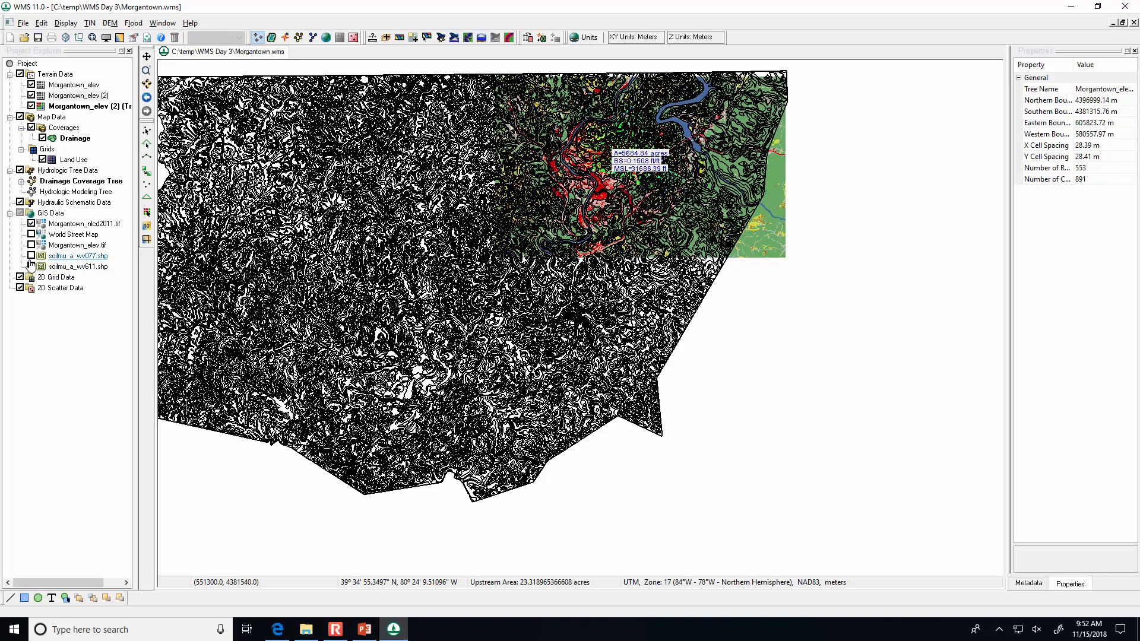
{"action": "left_click", "coordinate": [30, 256]}
{"action": "left_click", "coordinate": [32, 256]}
{"action": "left_click", "coordinate": [31, 256]}
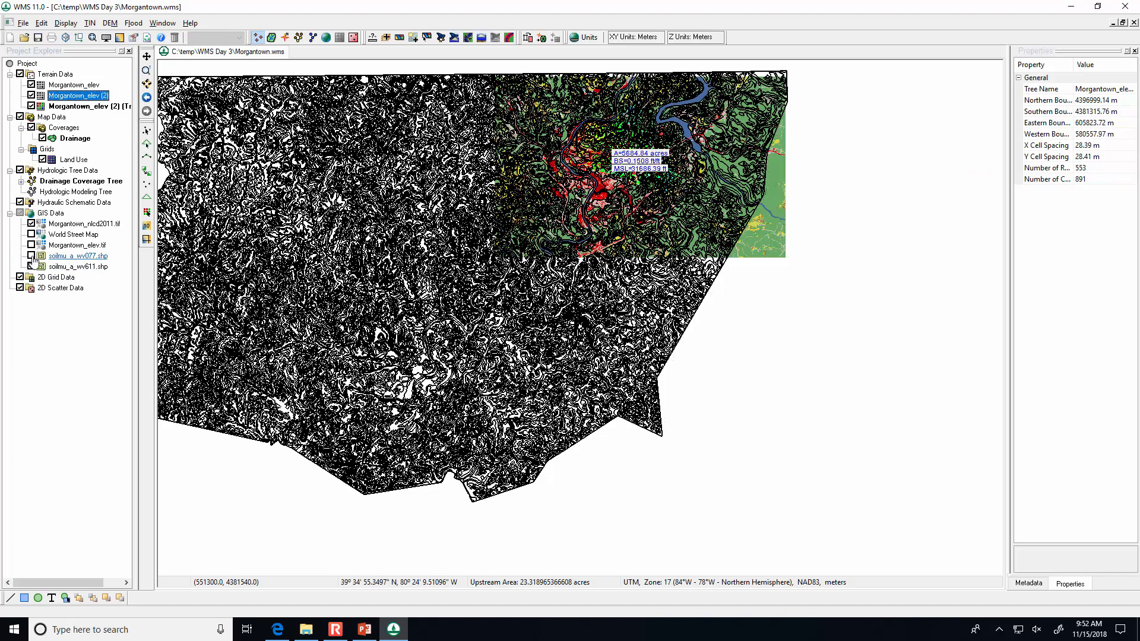
{"action": "left_click", "coordinate": [31, 266]}
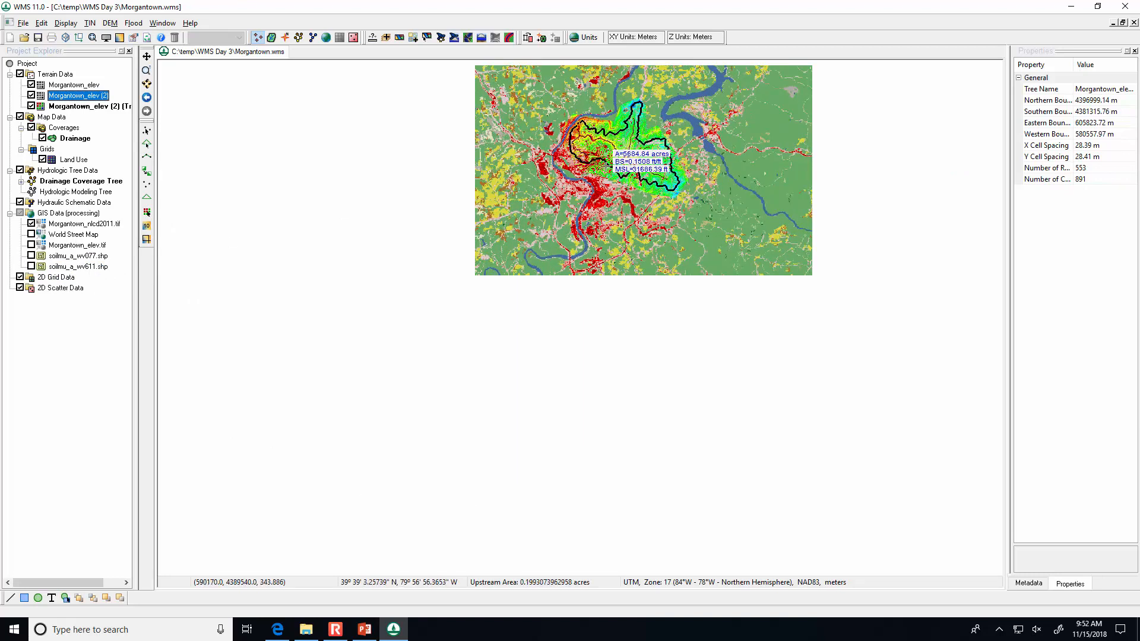
{"action": "left_click", "coordinate": [31, 267]}
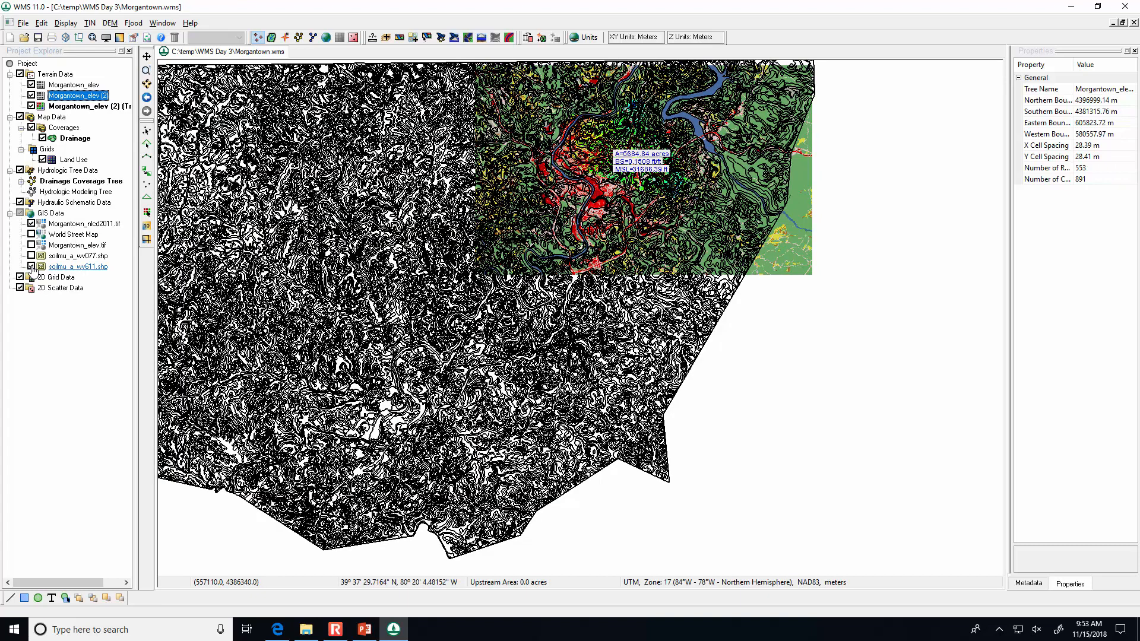
{"action": "left_click", "coordinate": [32, 267]}
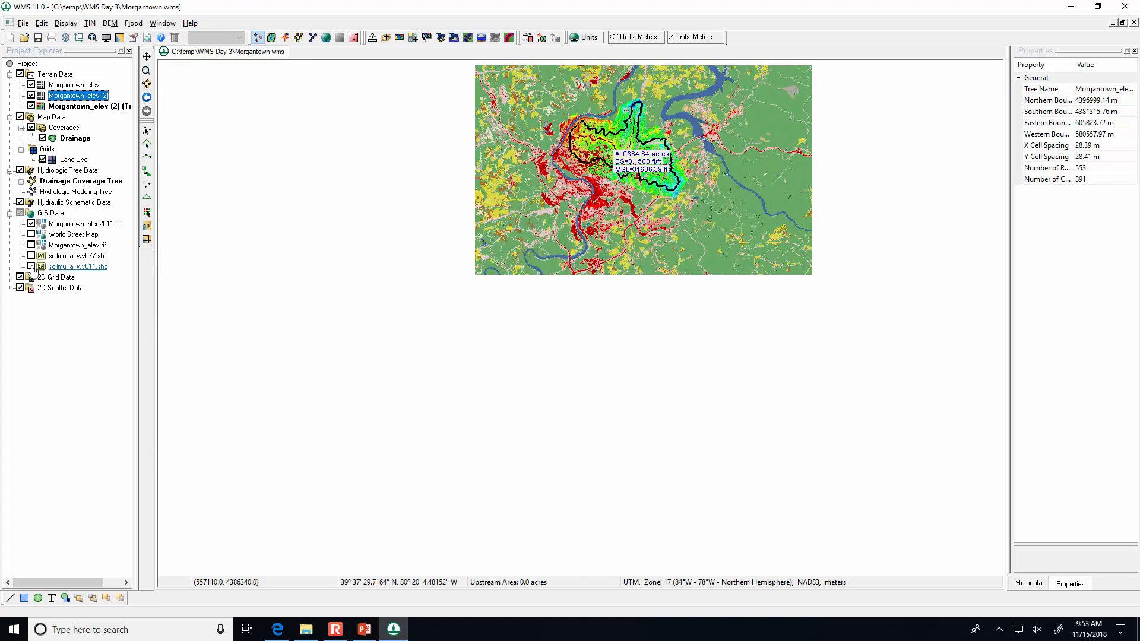
{"action": "left_click", "coordinate": [31, 266]}
{"action": "left_click", "coordinate": [32, 266]}
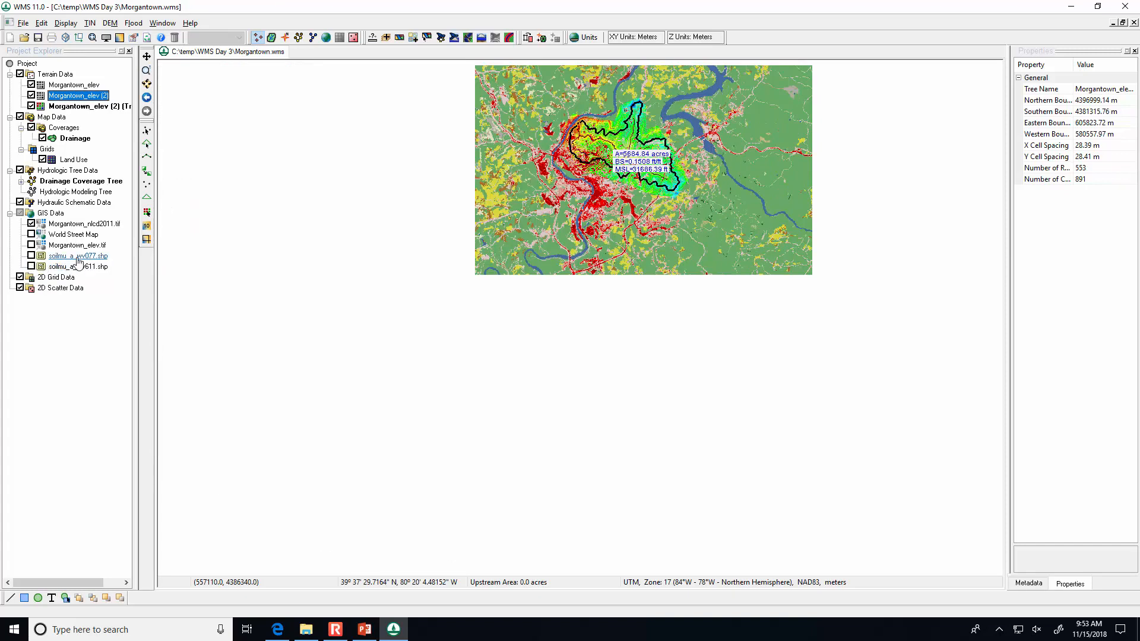
Delete the soilmu_a_wv077.shp layer, display soilmu_a_wv611.shp, and save the project.
{"action": "right_click", "coordinate": [78, 258]}
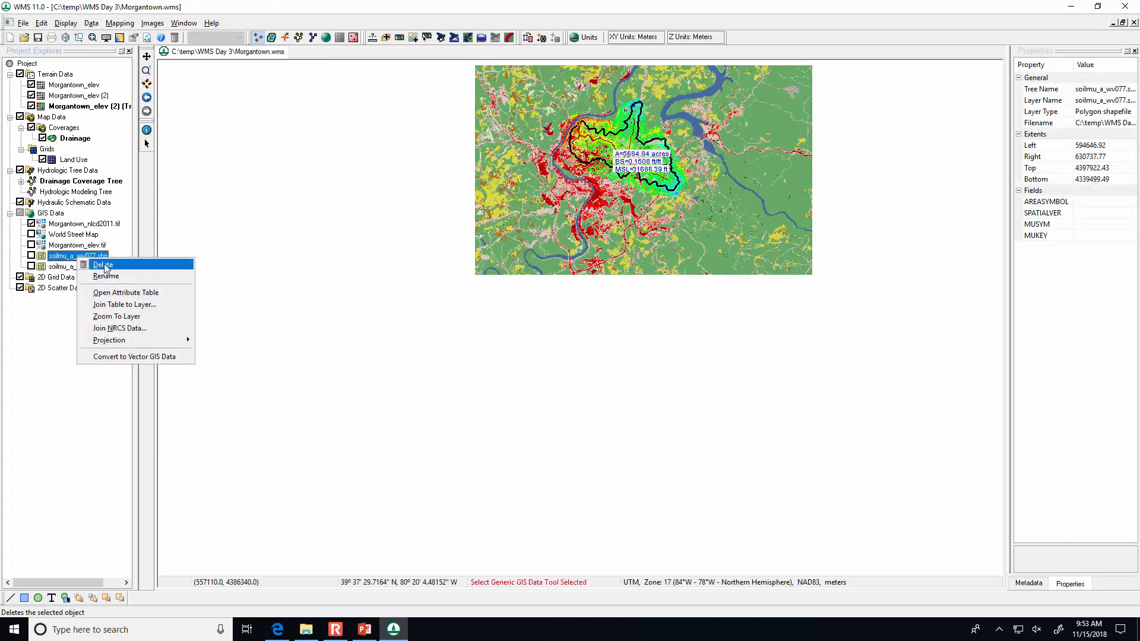
{"action": "left_click", "coordinate": [104, 265]}
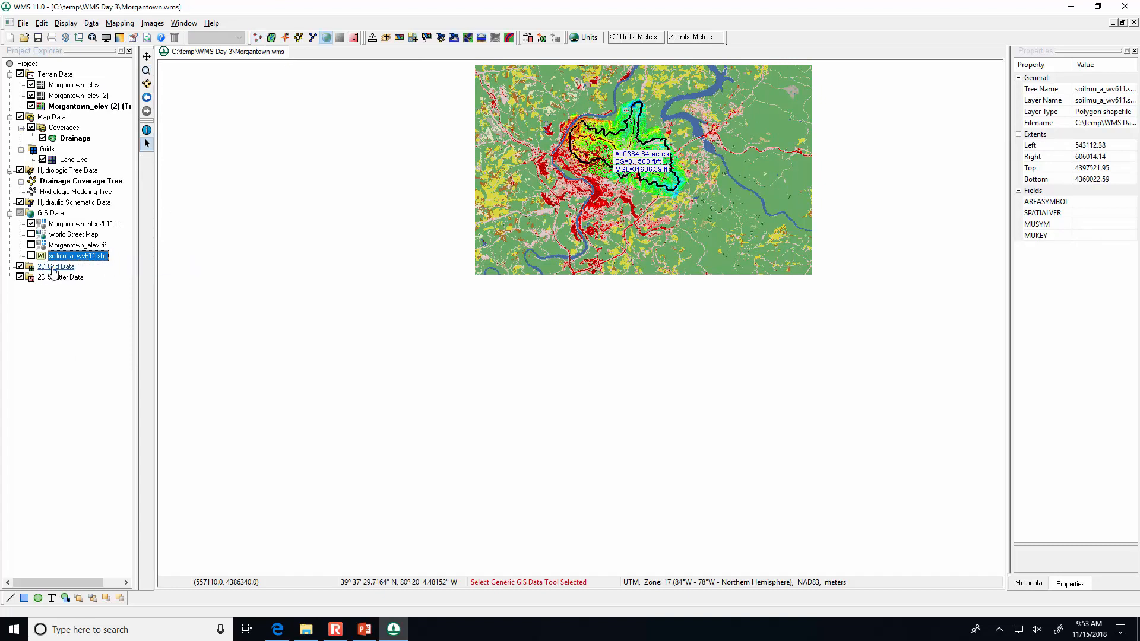
{"action": "left_click", "coordinate": [32, 256]}
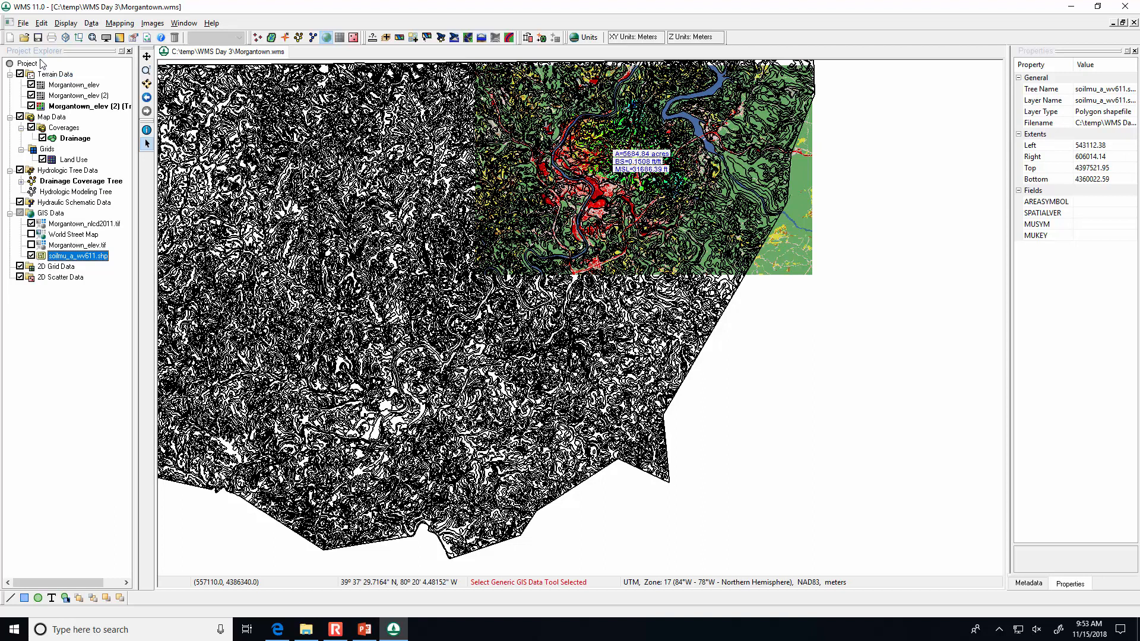
{"action": "left_click", "coordinate": [38, 38]}
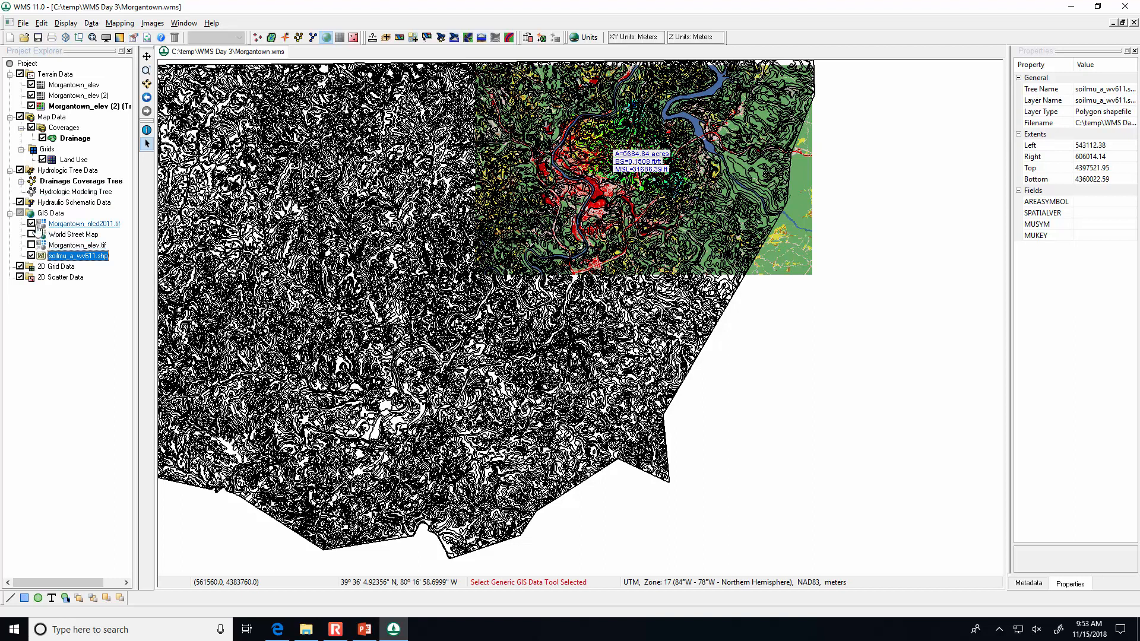
Hide the soilmu_a_wv611.shp soil layer and the Morgantown_nlcd2011.tif land cover image.
{"action": "left_click", "coordinate": [31, 256]}
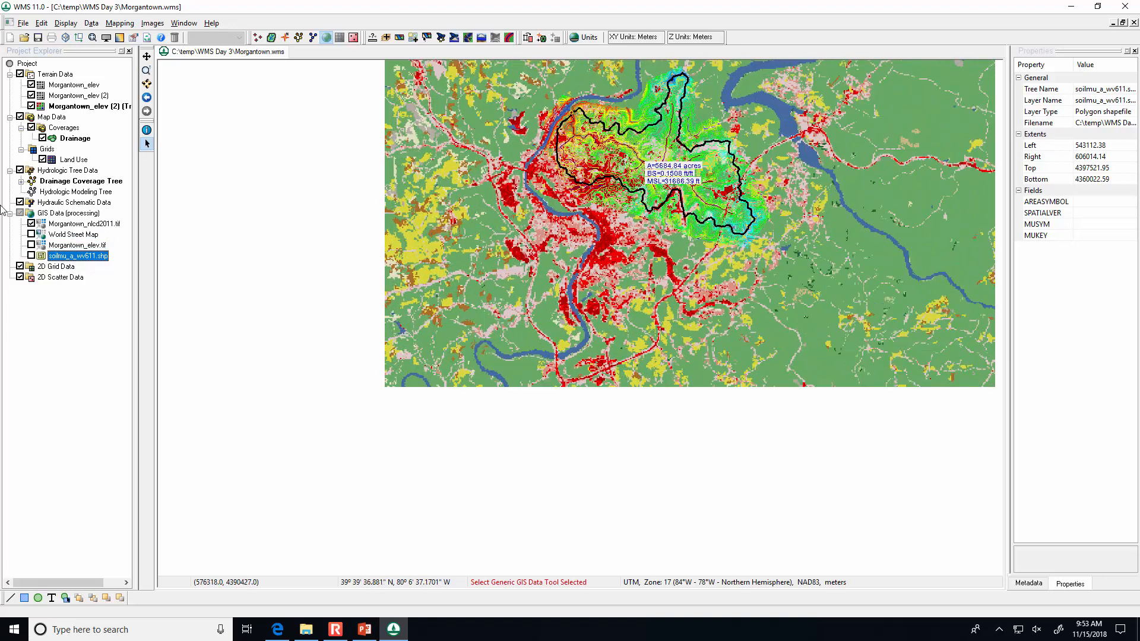
{"action": "left_click", "coordinate": [31, 224]}
{"action": "left_click", "coordinate": [31, 224]}
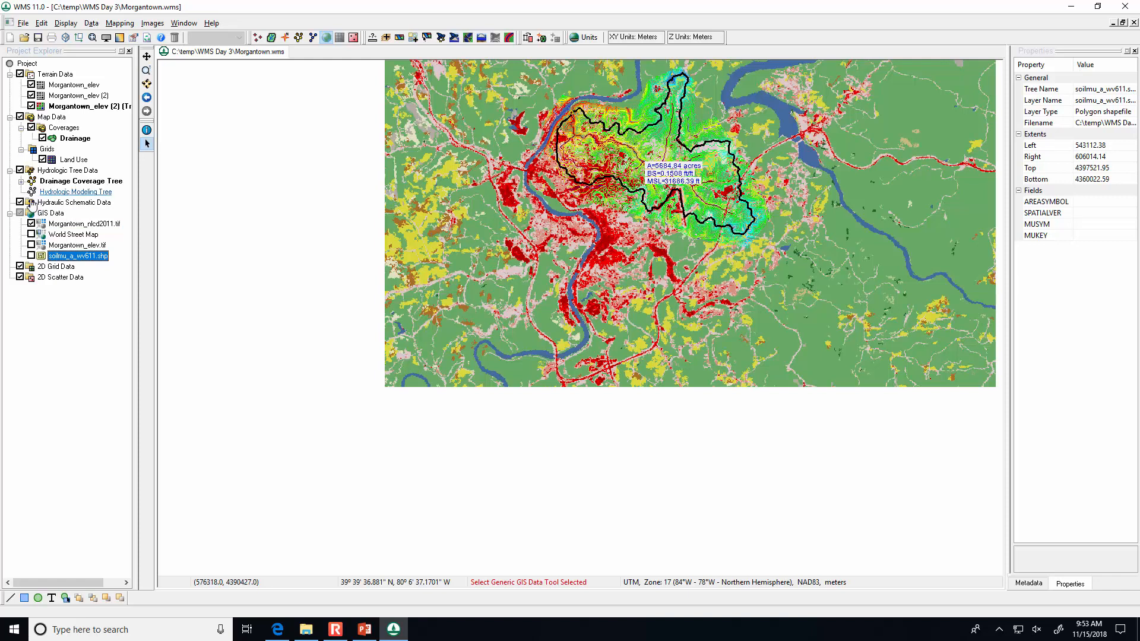
{"action": "left_click", "coordinate": [31, 224]}
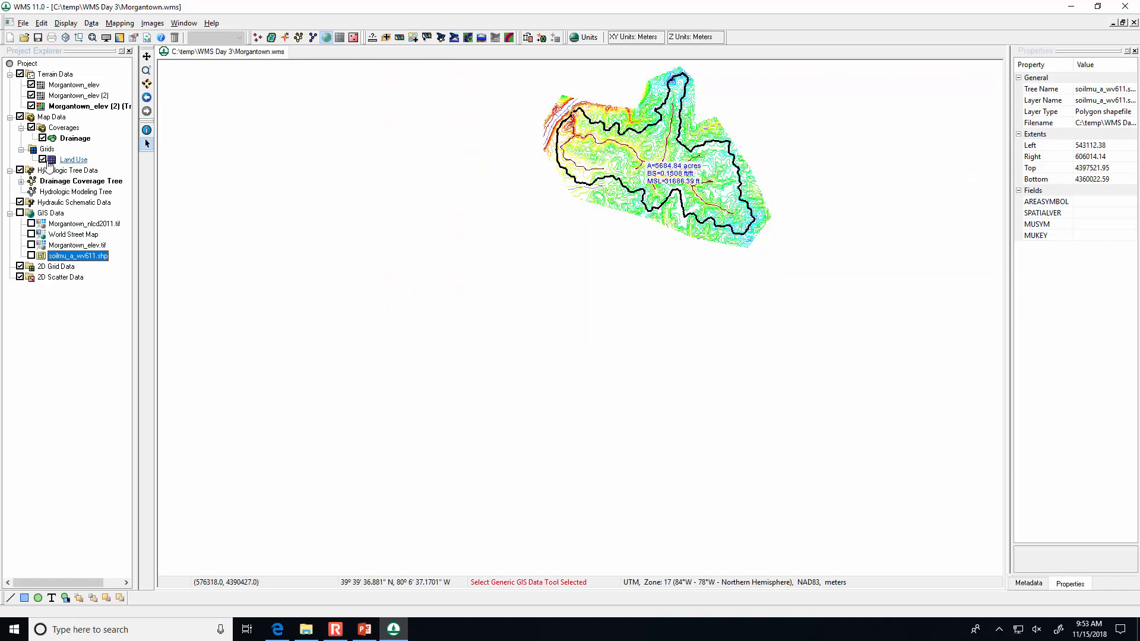
Compare the Land Use grid with the Morgantown_nlcd2011.tif image over the watershed, leaving the grid hidden and the image displayed.
{"action": "scroll", "coordinate": [624, 168], "scroll_direction": "up", "scroll_amount": 3}
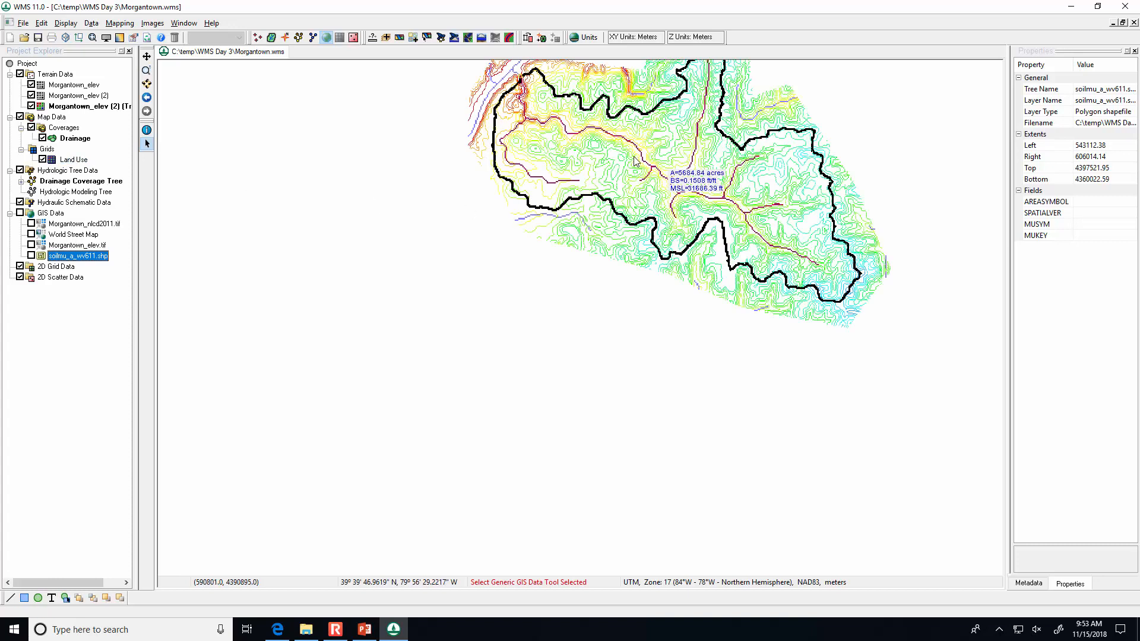
{"action": "left_click", "coordinate": [147, 56]}
{"action": "left_click_drag", "start_coordinate": [520, 158], "coordinate": [405, 389]}
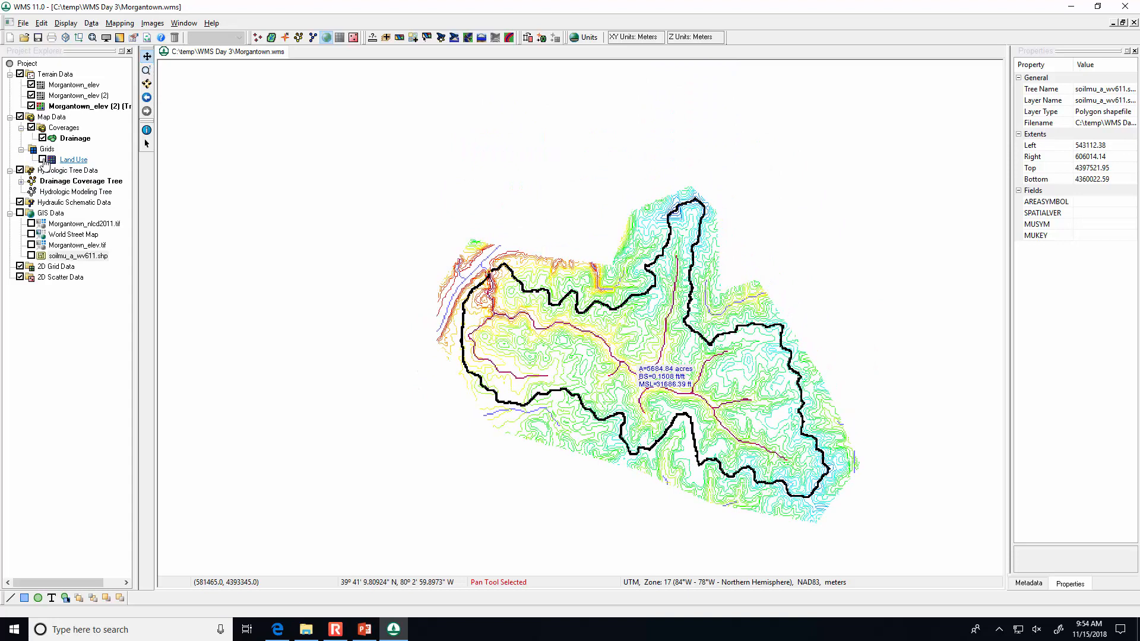
{"action": "left_click", "coordinate": [49, 161]}
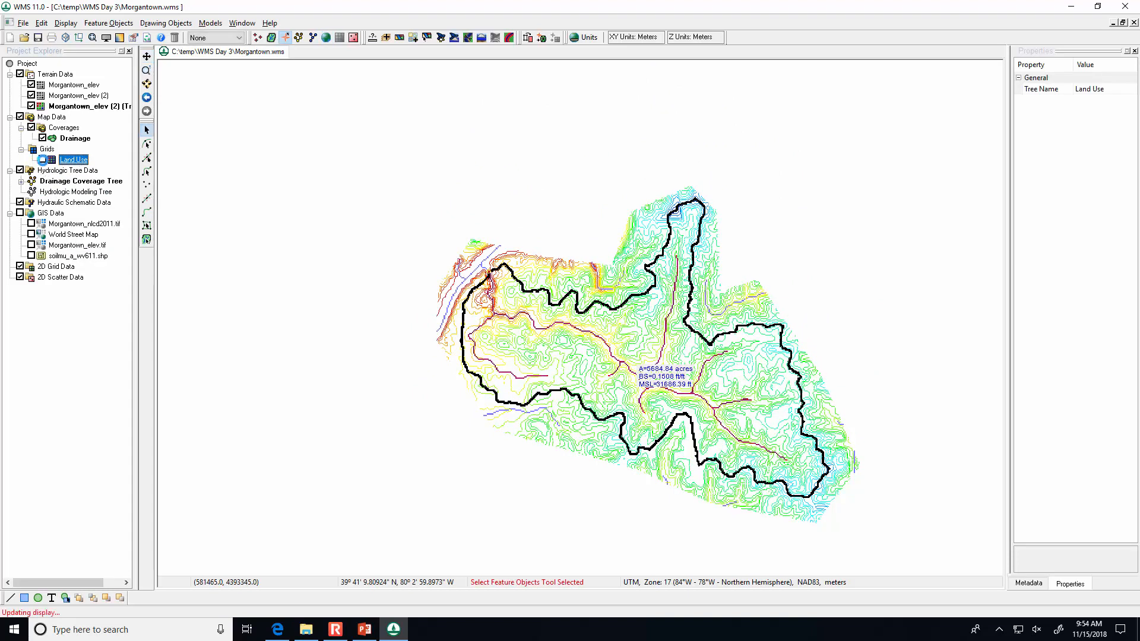
{"action": "left_click", "coordinate": [42, 159]}
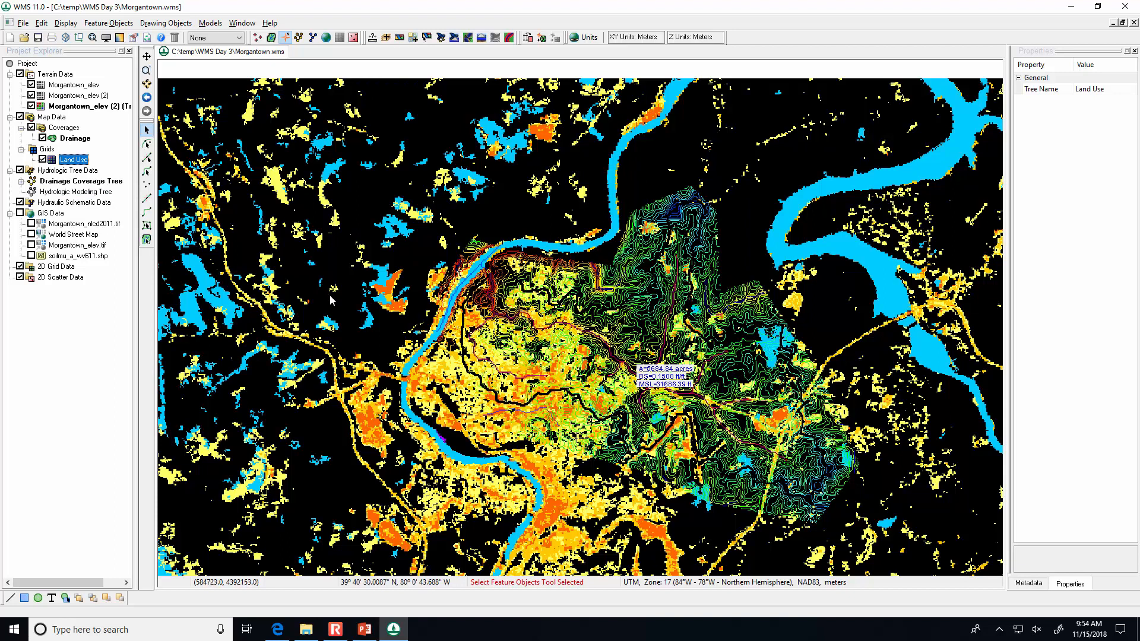
{"action": "left_click", "coordinate": [42, 159]}
{"action": "left_click", "coordinate": [32, 224]}
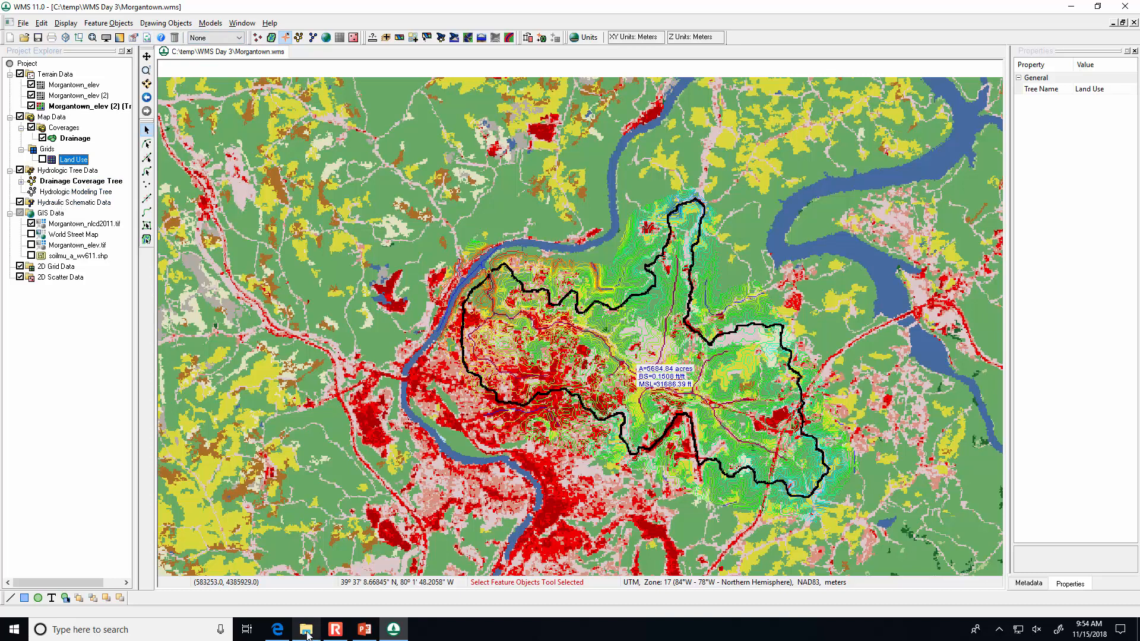
Switch to the Edge browser and view the CN table file in the Blackboard course's WMS Items folder.
{"action": "left_click", "coordinate": [277, 630]}
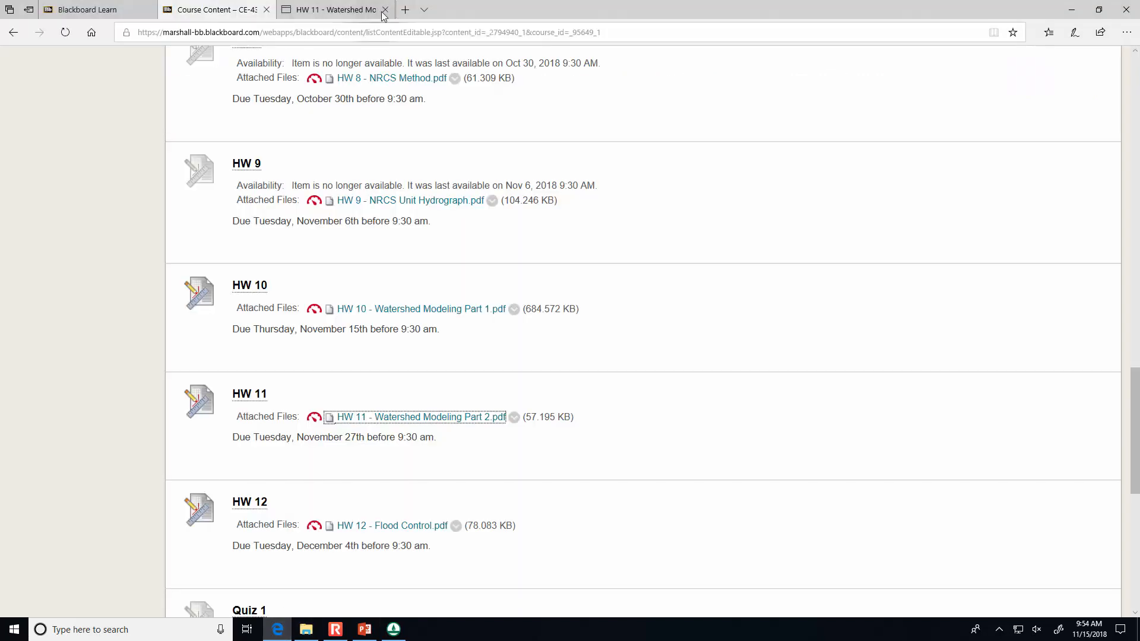
{"action": "left_click_drag", "start_coordinate": [1136, 392], "coordinate": [1136, 106]}
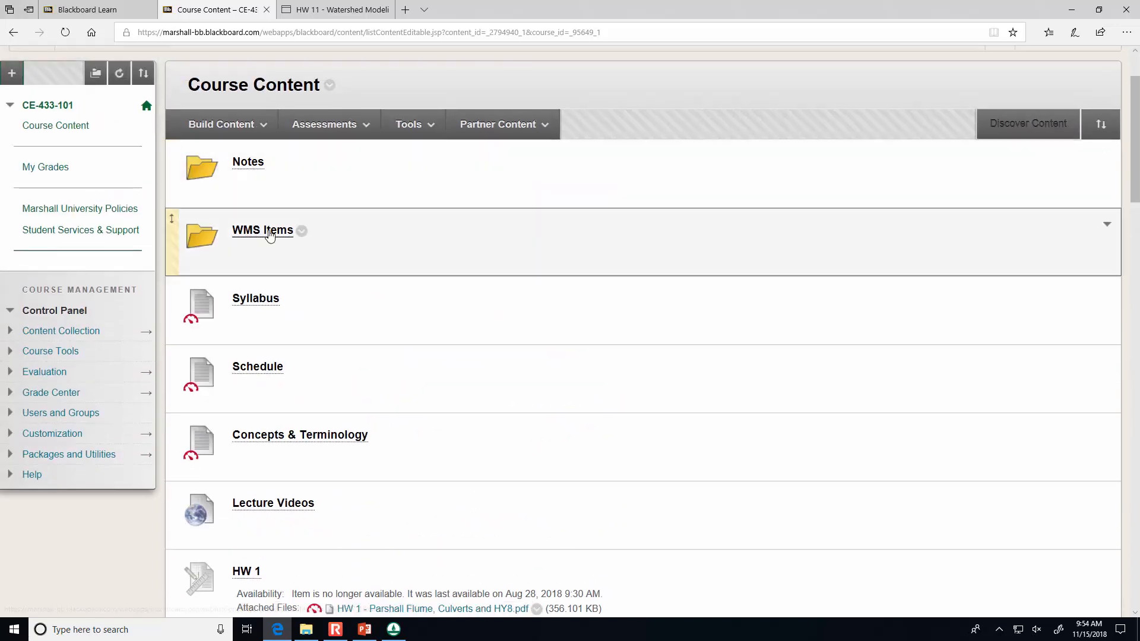
{"action": "left_click", "coordinate": [256, 241]}
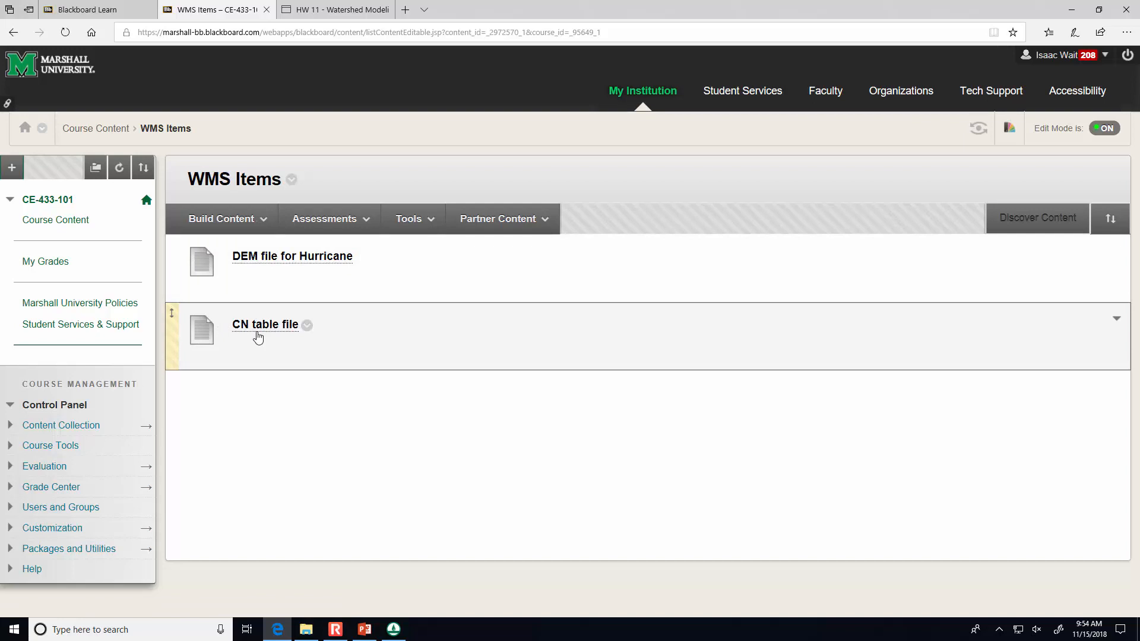
{"action": "left_click", "coordinate": [258, 331]}
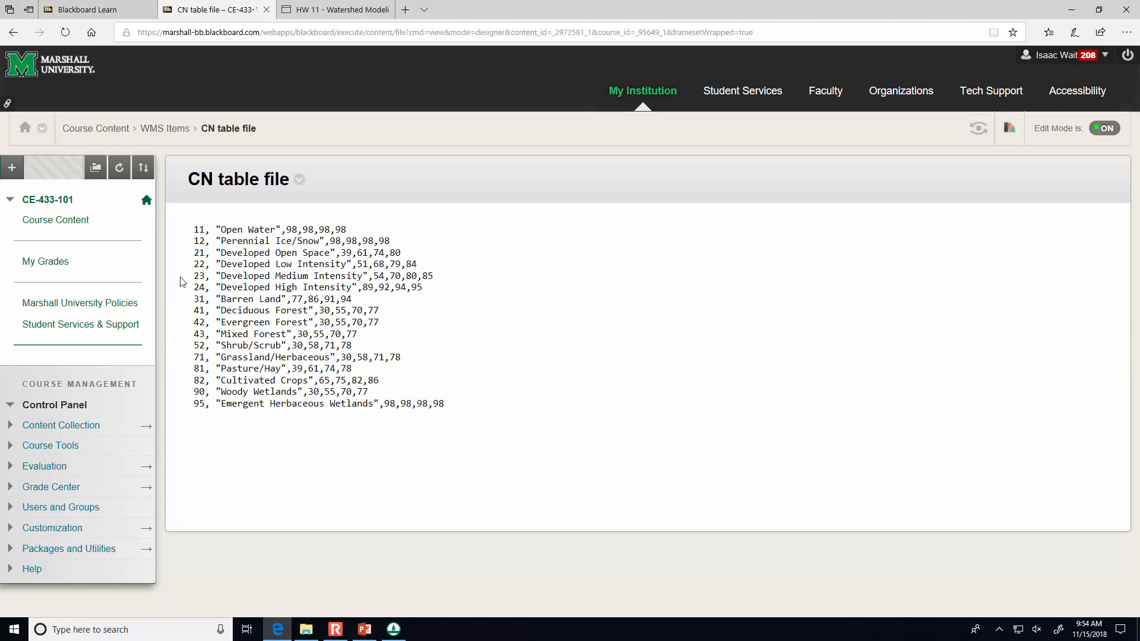
Download the CN table file as IWW Curve Number into C:\temp\WMS Day 3 and try to open it from the browser.
{"action": "left_click", "coordinate": [12, 35]}
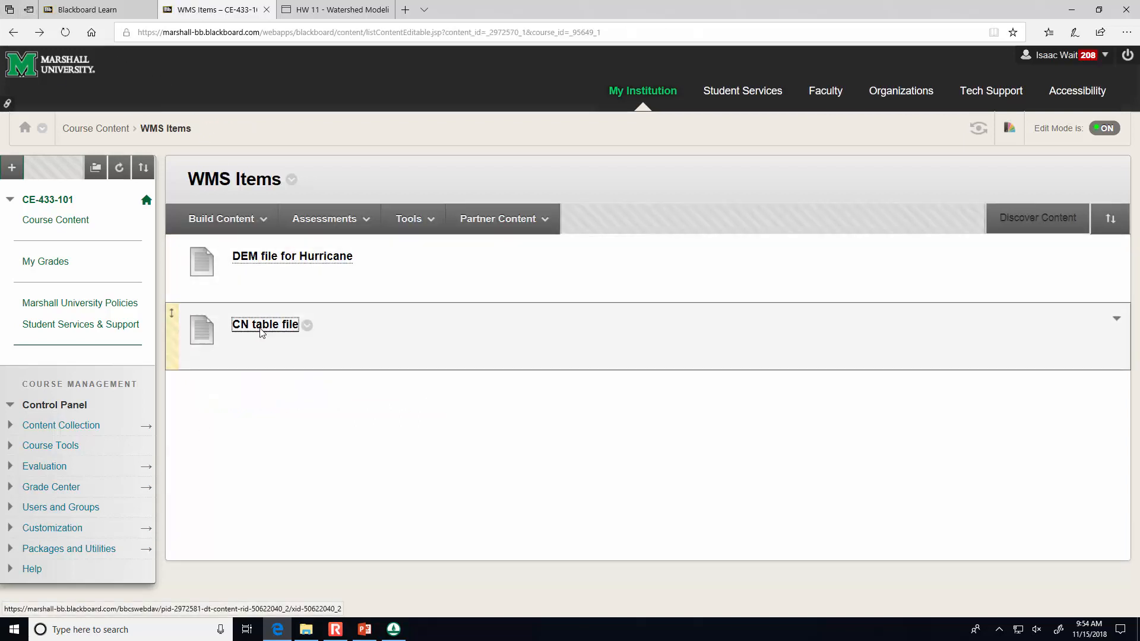
{"action": "right_click", "coordinate": [262, 333]}
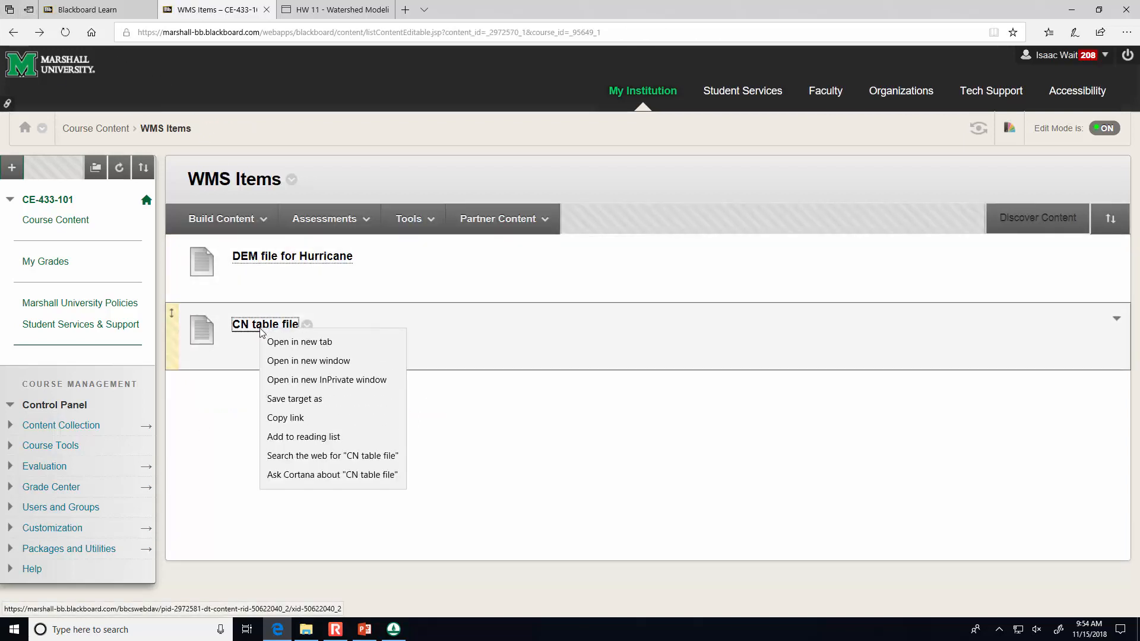
{"action": "left_click", "coordinate": [340, 400]}
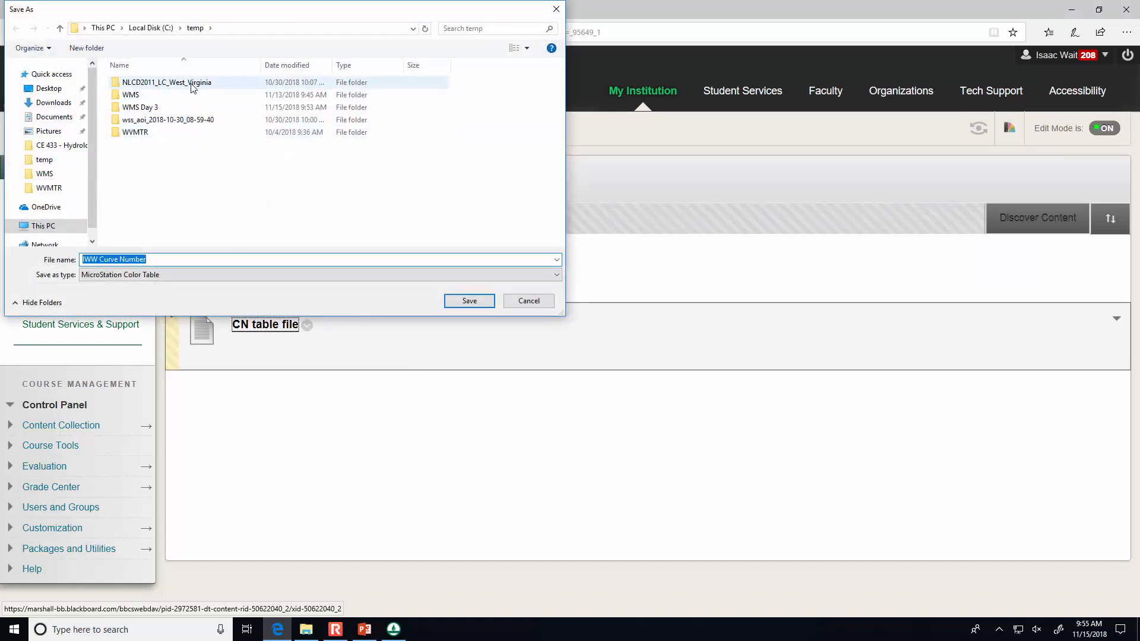
{"action": "double_click", "coordinate": [162, 108]}
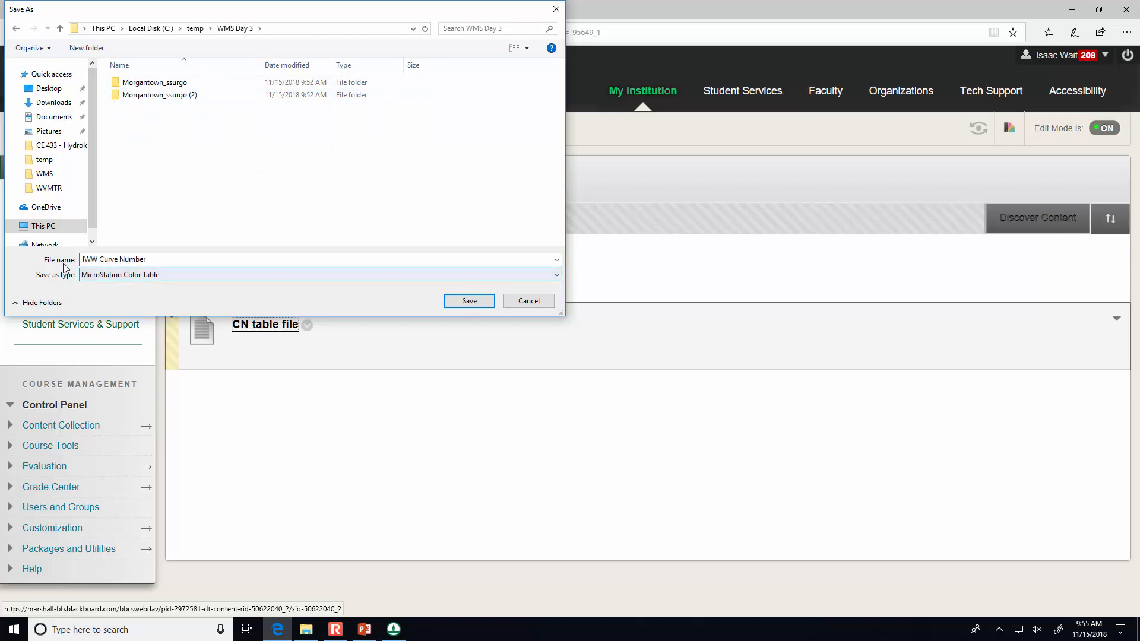
{"action": "left_click", "coordinate": [481, 303]}
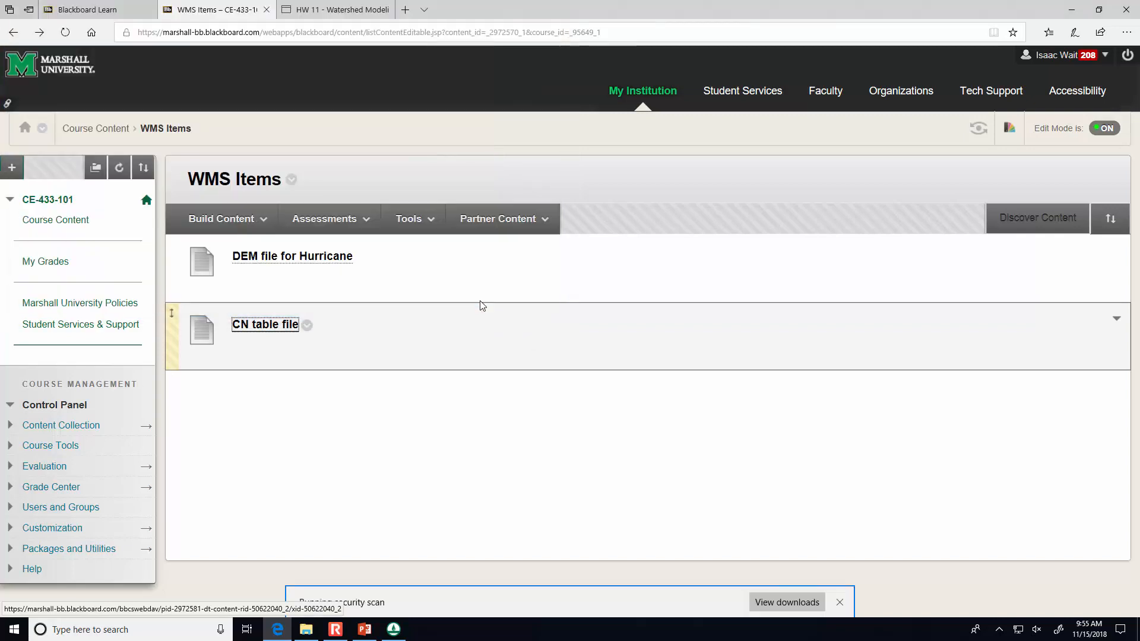
{"action": "left_click", "coordinate": [646, 601]}
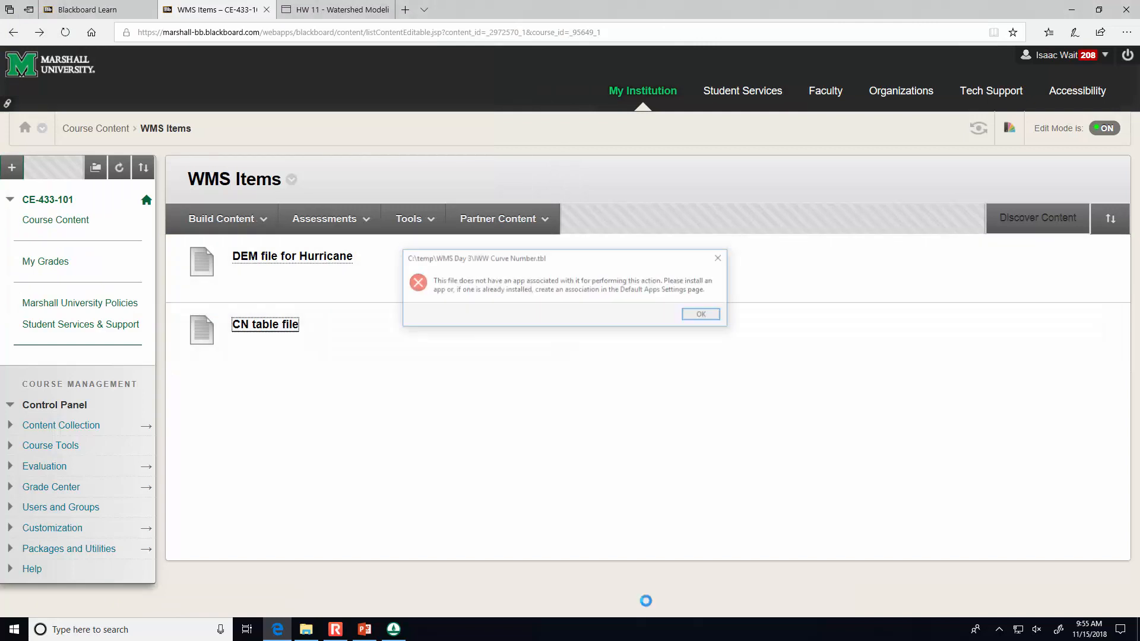
{"action": "left_click", "coordinate": [703, 315]}
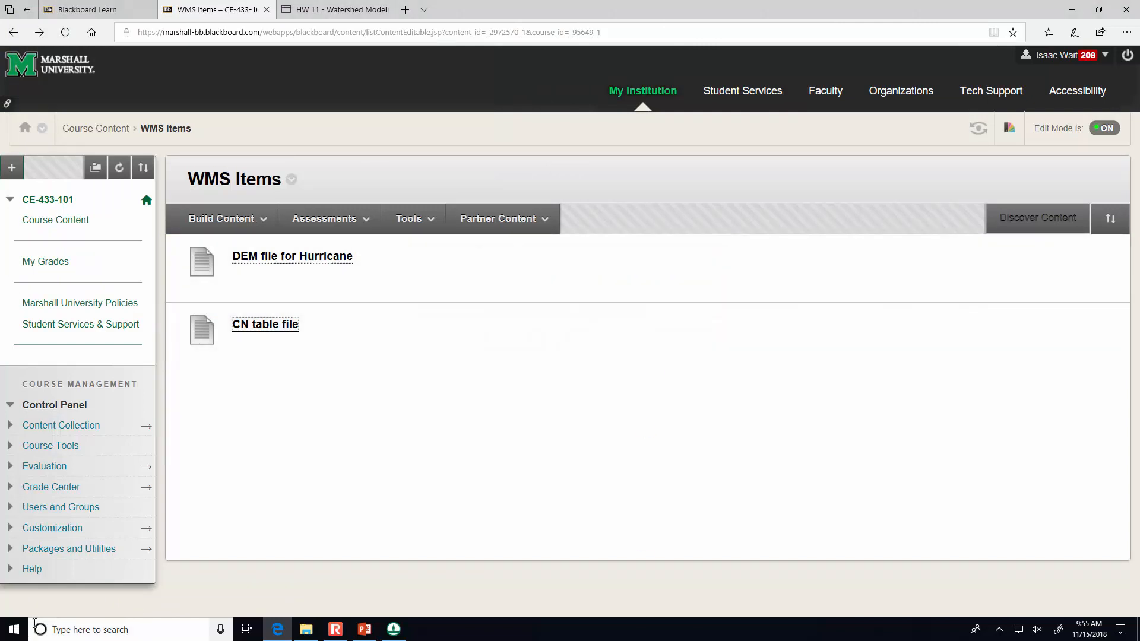
Open the IWW Curve Number file from C:\temp\WMS Day 3 in Notepad, listing all file types to find it.
{"action": "left_click", "coordinate": [10, 632]}
{"action": "type", "text": "note"}
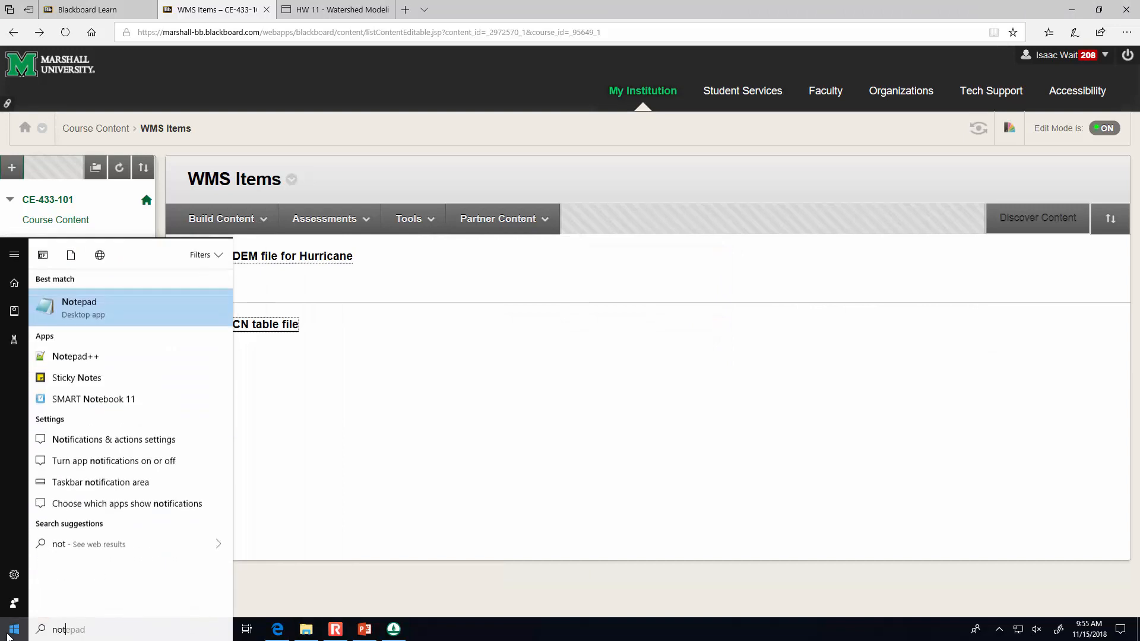
{"action": "left_click", "coordinate": [116, 312]}
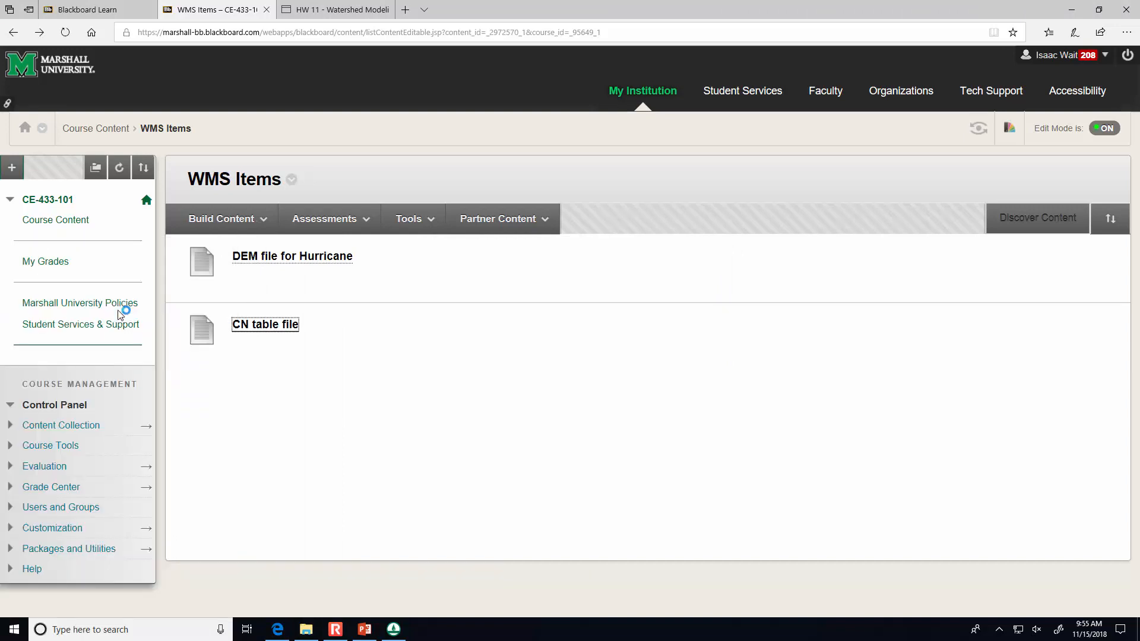
{"action": "left_click", "coordinate": [138, 148]}
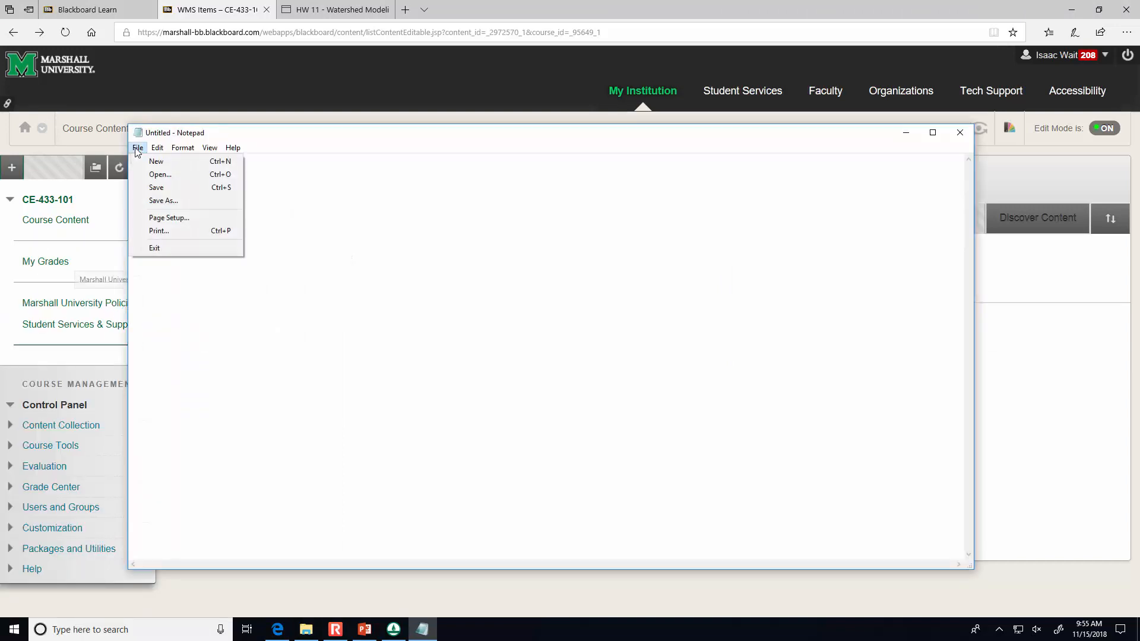
{"action": "left_click", "coordinate": [171, 180]}
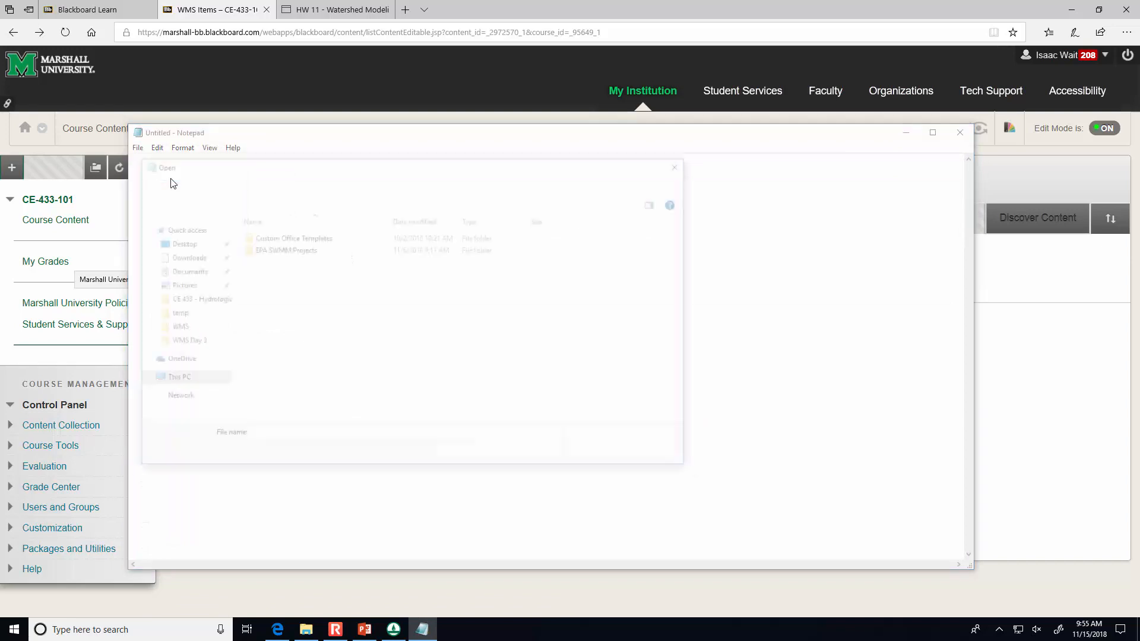
{"action": "left_click", "coordinate": [178, 343]}
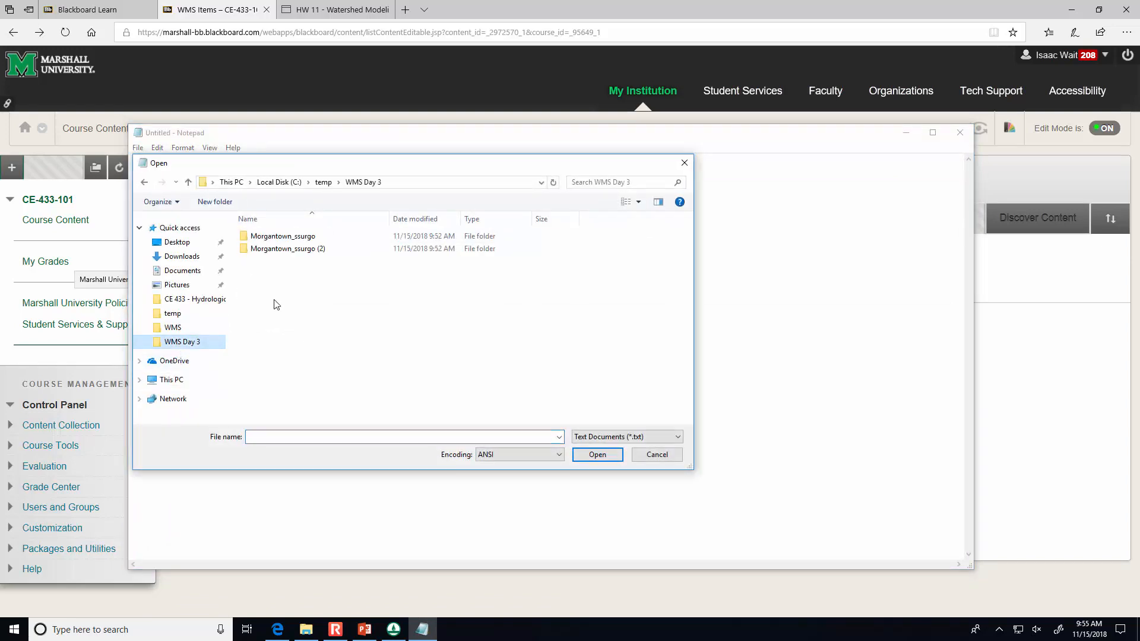
{"action": "left_click", "coordinate": [626, 436]}
{"action": "left_click", "coordinate": [593, 457]}
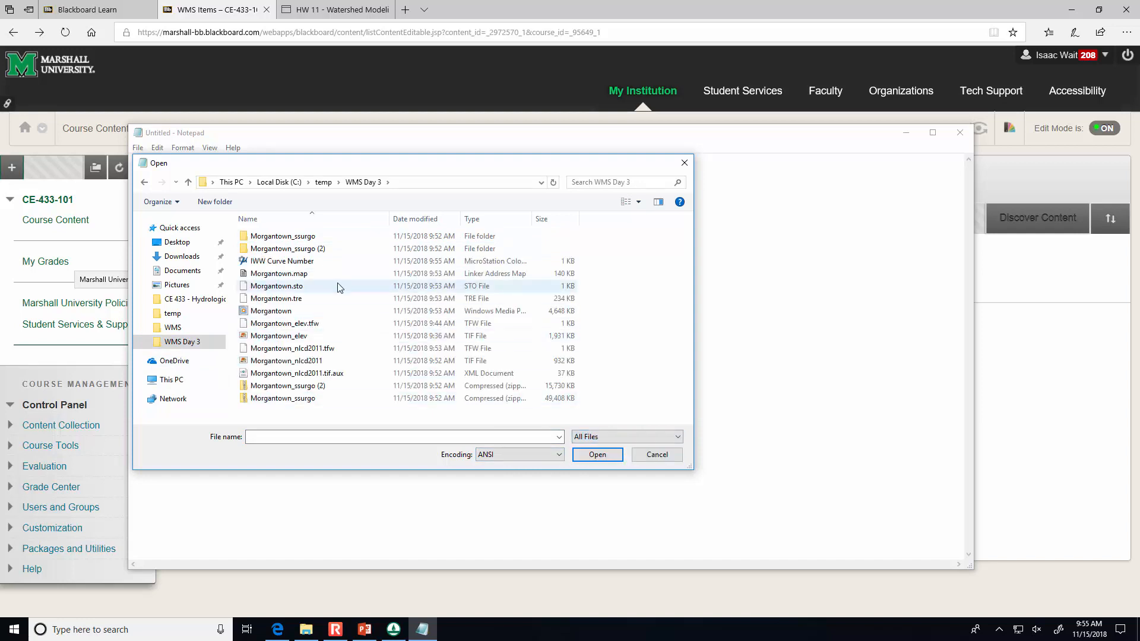
{"action": "left_click_drag", "start_coordinate": [394, 218], "coordinate": [459, 218]}
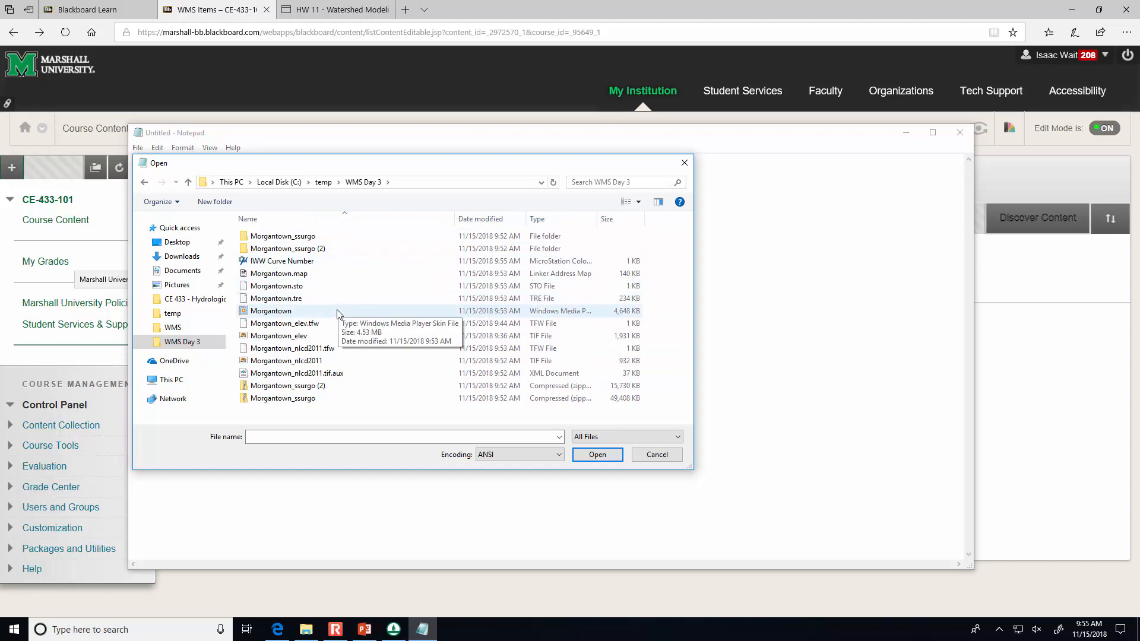
{"action": "left_click", "coordinate": [305, 262]}
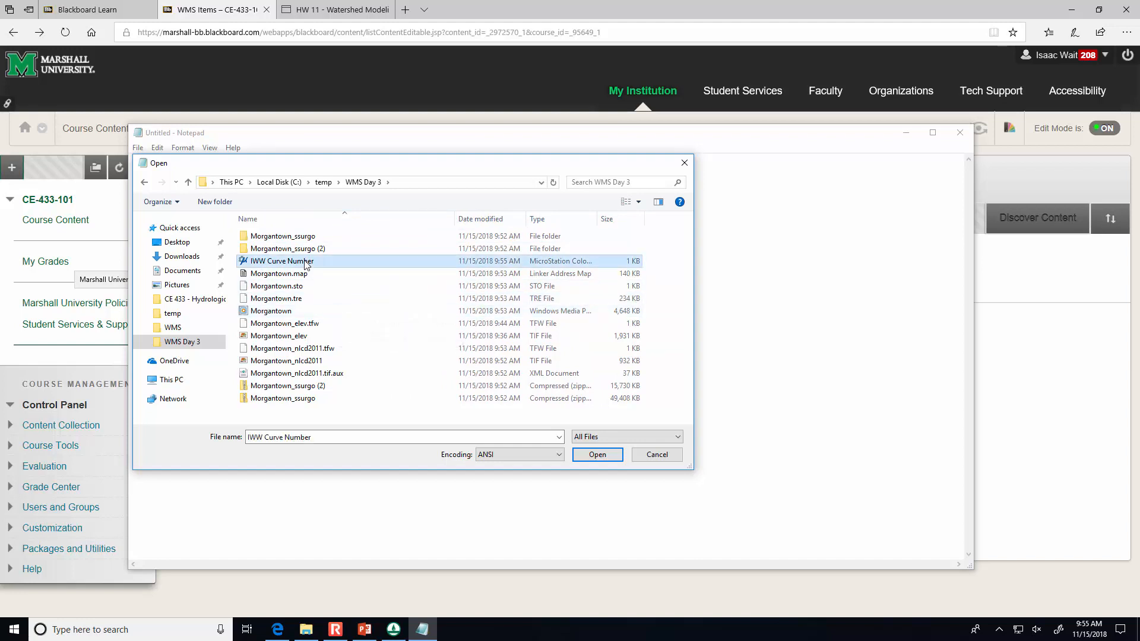
{"action": "left_click", "coordinate": [604, 454]}
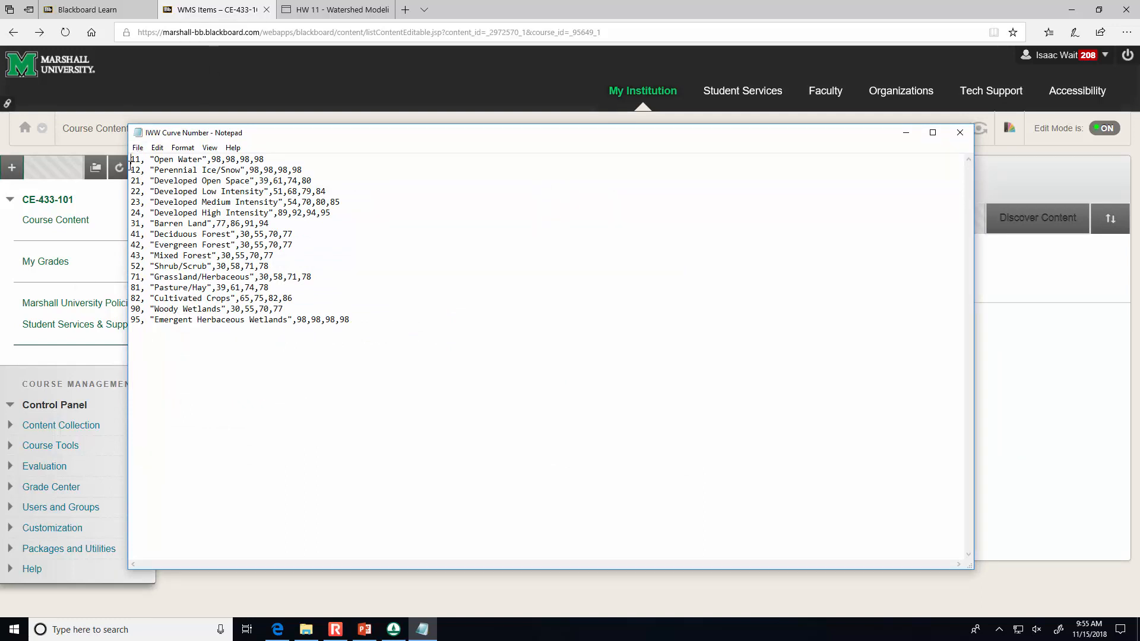
Examine the curve number table's land use codes, names and soil group values for Open Water and Deciduous Forest.
{"action": "left_click_drag", "start_coordinate": [132, 159], "coordinate": [189, 159]}
{"action": "left_click", "coordinate": [141, 159]}
{"action": "left_click", "coordinate": [219, 156]}
{"action": "left_click_drag", "start_coordinate": [131, 235], "coordinate": [138, 234]}
{"action": "left_click", "coordinate": [242, 235]}
{"action": "left_click_drag", "start_coordinate": [254, 235], "coordinate": [259, 235]}
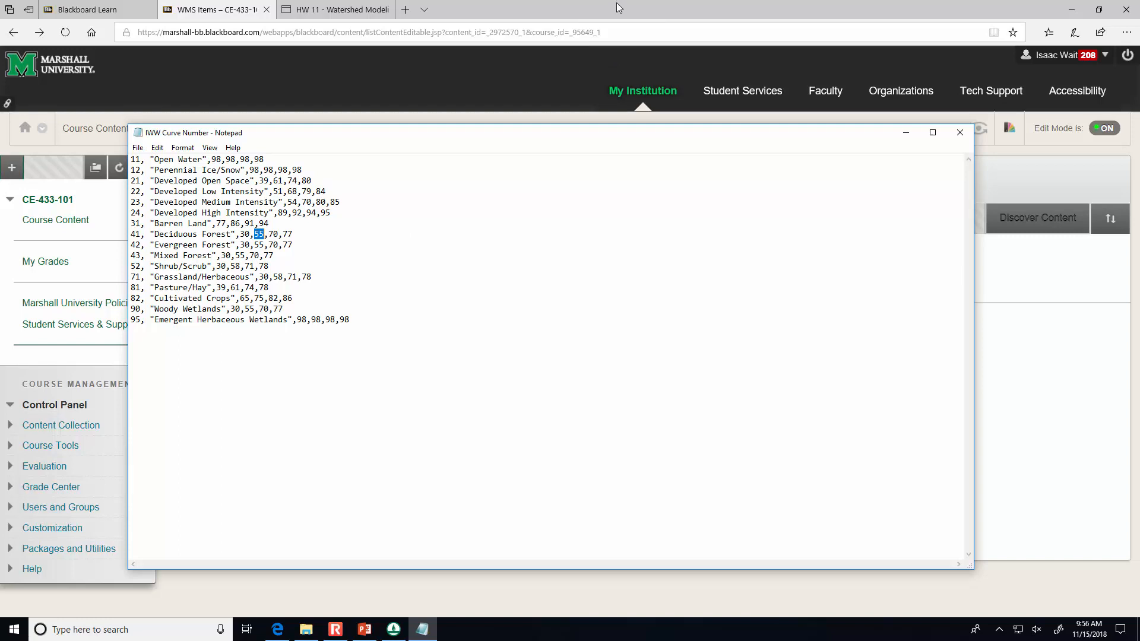
Close the curve number file, switch back to WMS and close the Download Data (Web Services) wizard.
{"action": "left_click", "coordinate": [960, 134]}
{"action": "left_click", "coordinate": [403, 633]}
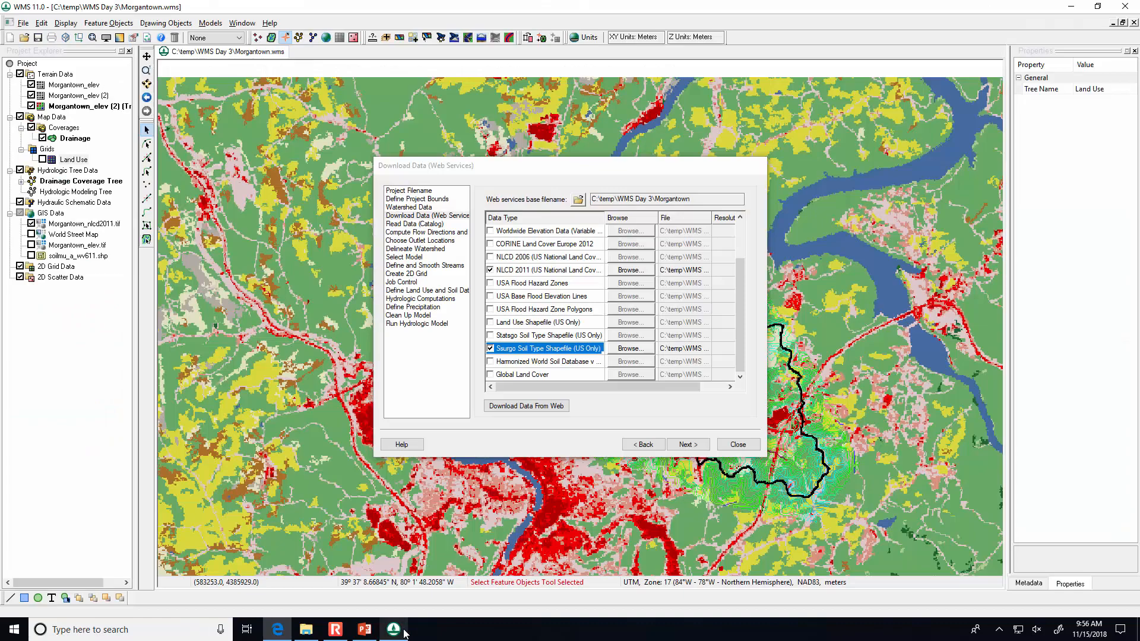
{"action": "left_click", "coordinate": [738, 445]}
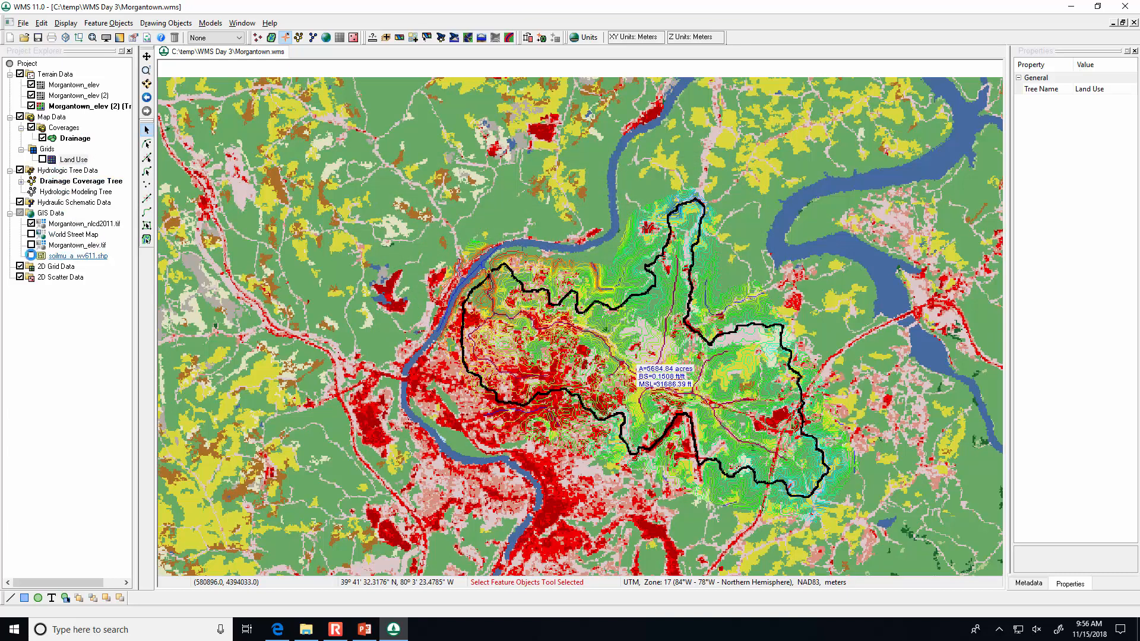
Hide the Morgantown_nlcd2011.tif land cover image and display the soilmu_a_wv611.shp soil layer over the watershed.
{"action": "left_click", "coordinate": [31, 256]}
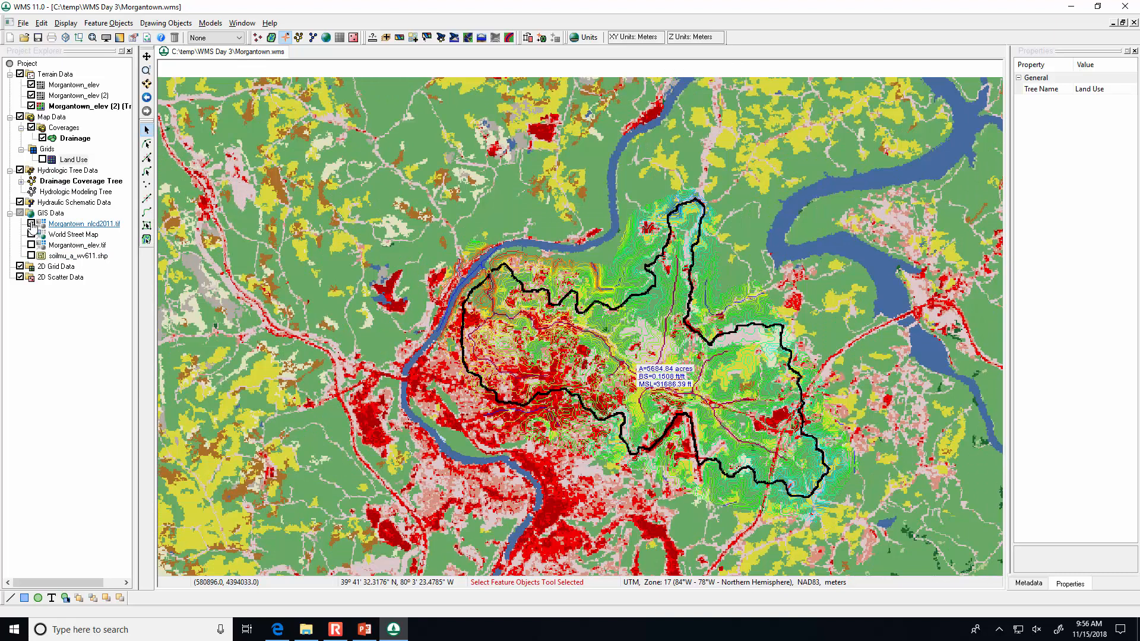
{"action": "left_click", "coordinate": [31, 224]}
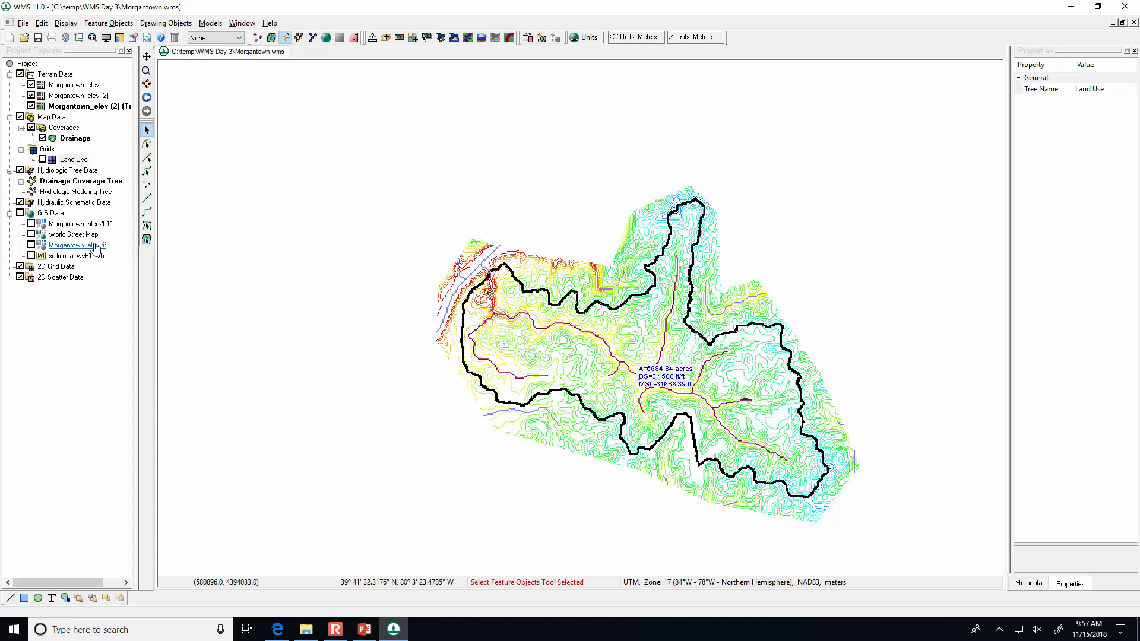
{"action": "scroll", "coordinate": [634, 370], "scroll_direction": "up", "scroll_amount": 2}
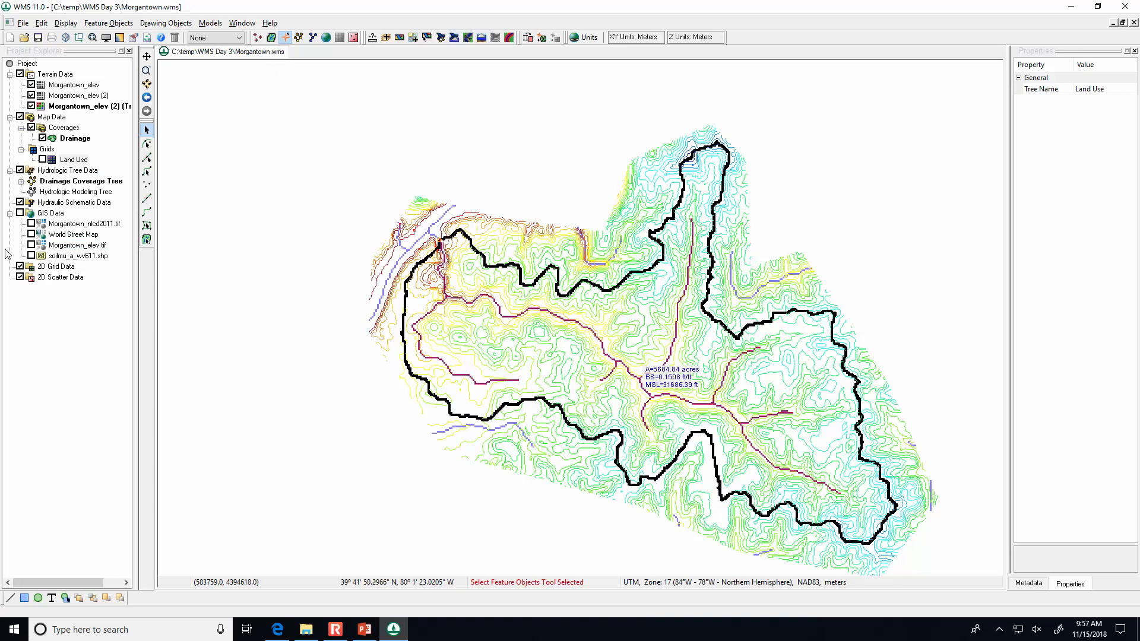
{"action": "left_click", "coordinate": [32, 256]}
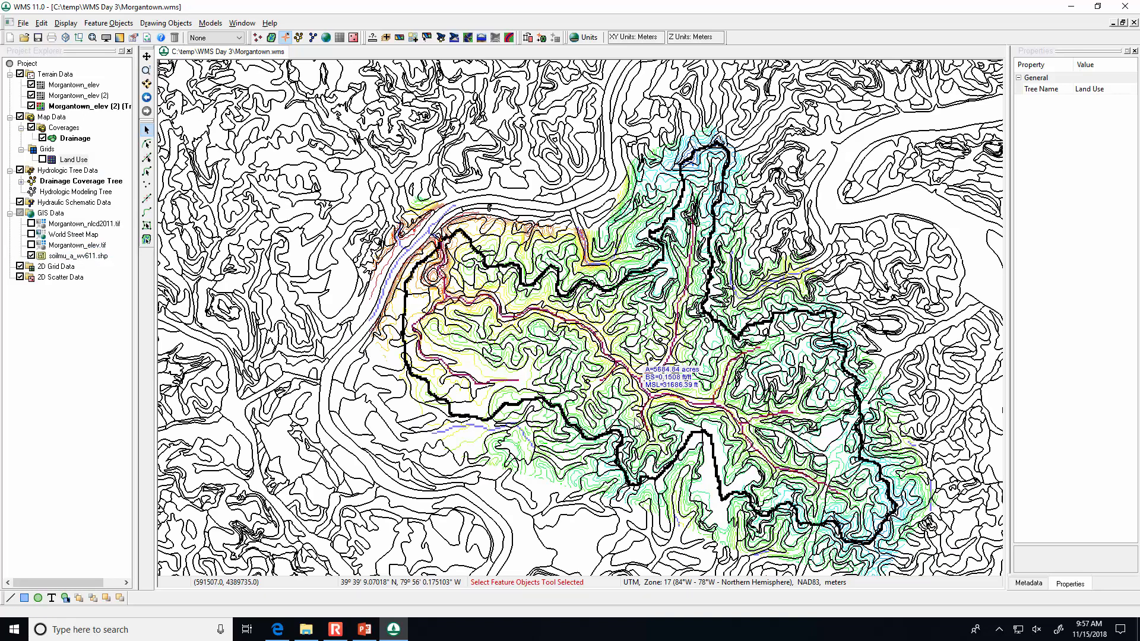
Examine the full extent of the soil layer compared with the delineated watershed.
{"action": "scroll", "coordinate": [469, 408], "scroll_direction": "down", "scroll_amount": 2}
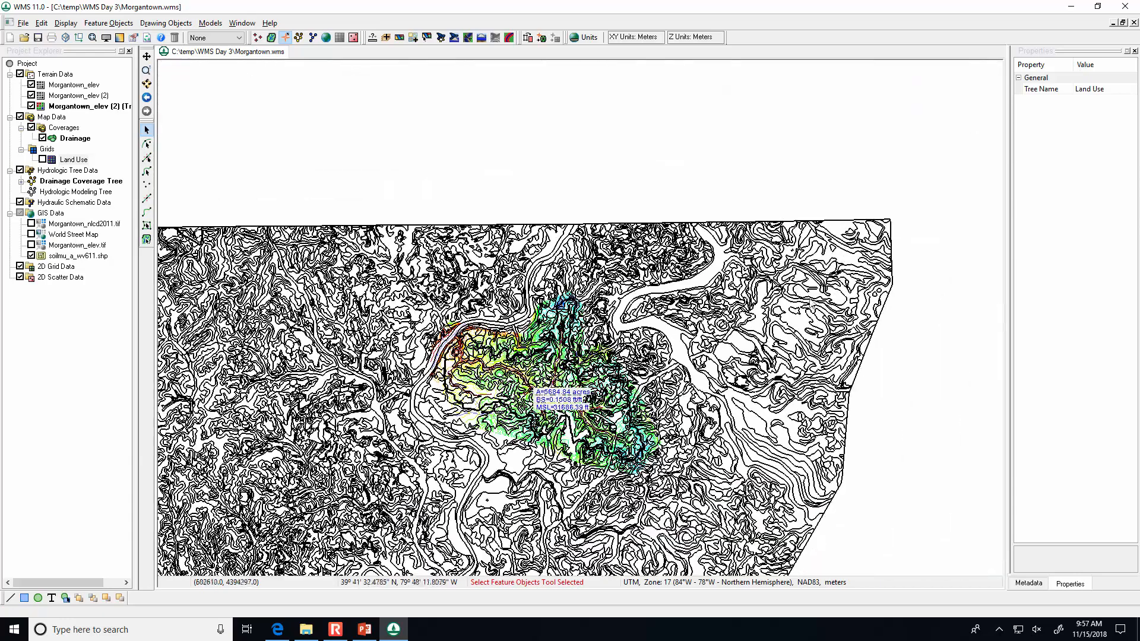
{"action": "scroll", "coordinate": [750, 259], "scroll_direction": "down", "scroll_amount": 1}
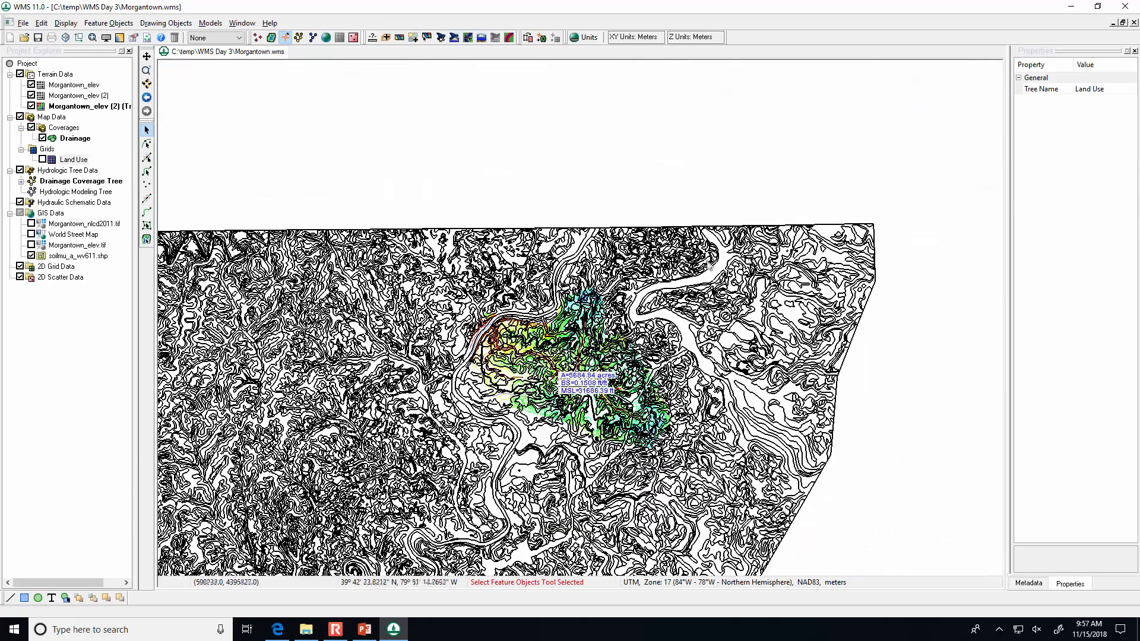
{"action": "scroll", "coordinate": [830, 260], "scroll_direction": "down", "scroll_amount": 1}
{"action": "scroll", "coordinate": [648, 355], "scroll_direction": "down", "scroll_amount": 1}
{"action": "scroll", "coordinate": [789, 270], "scroll_direction": "down", "scroll_amount": 1}
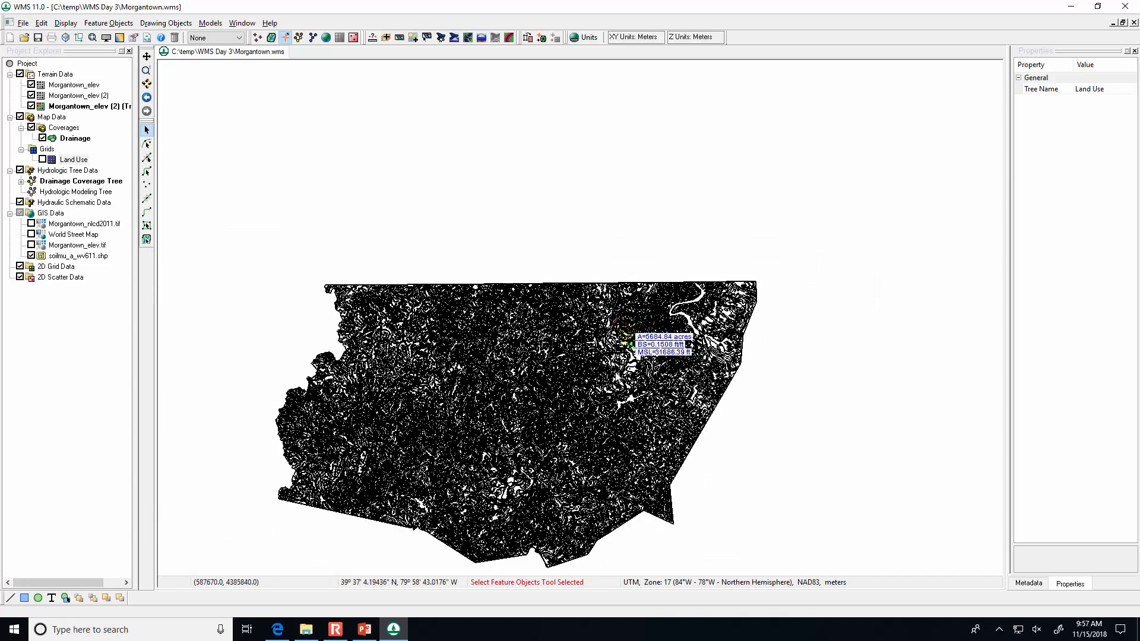
{"action": "scroll", "coordinate": [612, 383], "scroll_direction": "up", "scroll_amount": 2}
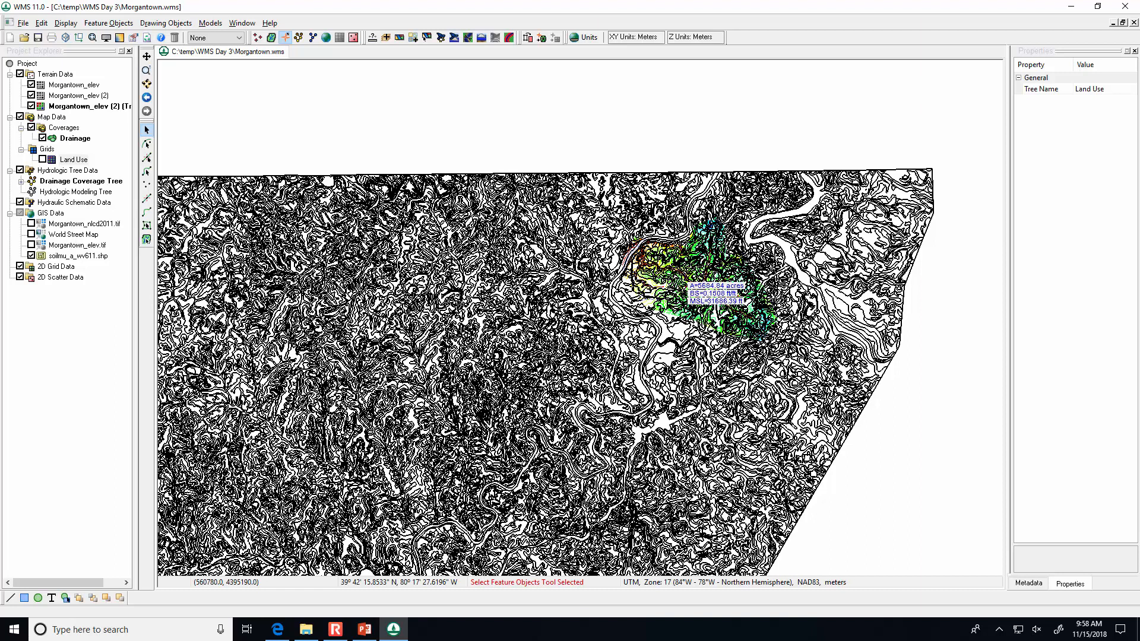
Select the soilmu_a_wv611.shp soil layer and look through the operations it offers.
{"action": "right_click", "coordinate": [90, 259]}
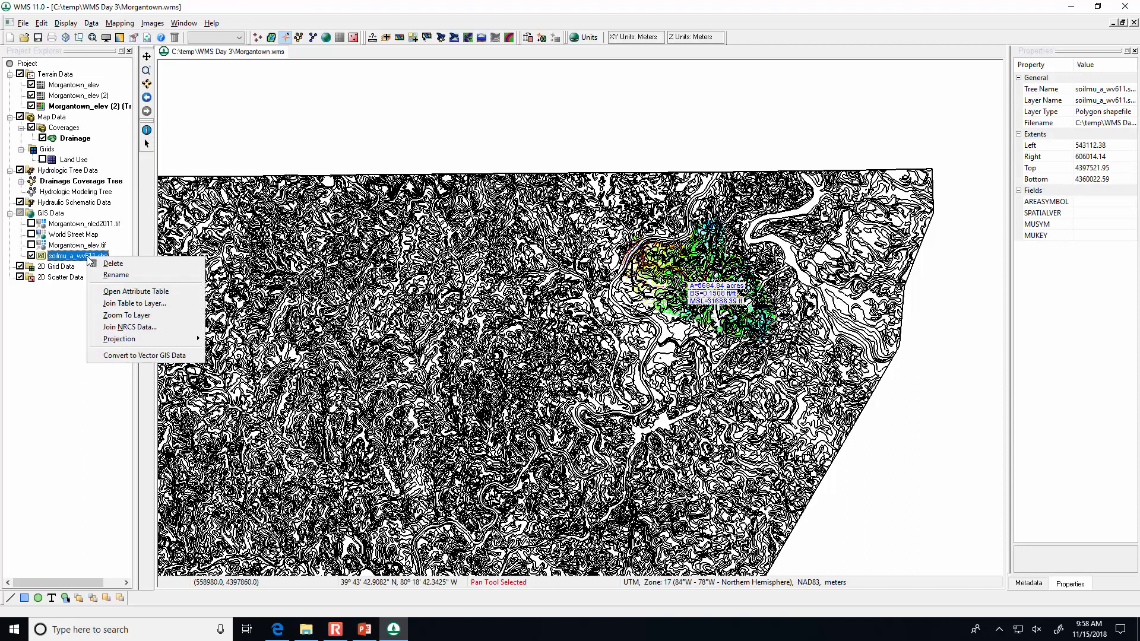
{"action": "left_click", "coordinate": [56, 318]}
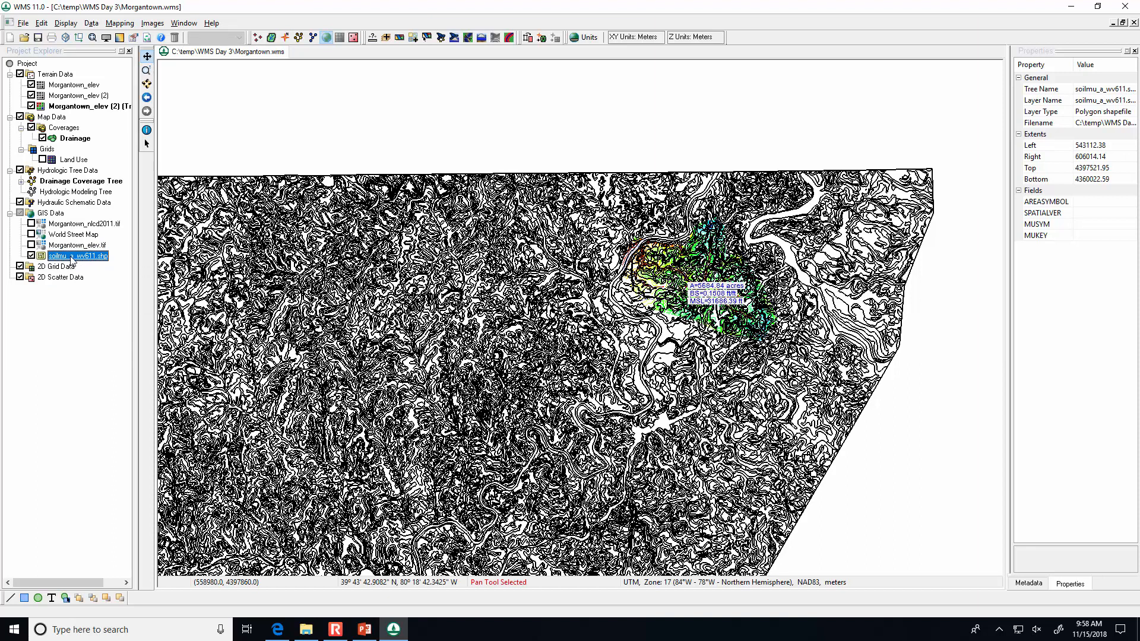
{"action": "right_click", "coordinate": [72, 260]}
{"action": "left_click", "coordinate": [56, 305]}
{"action": "right_click", "coordinate": [91, 257]}
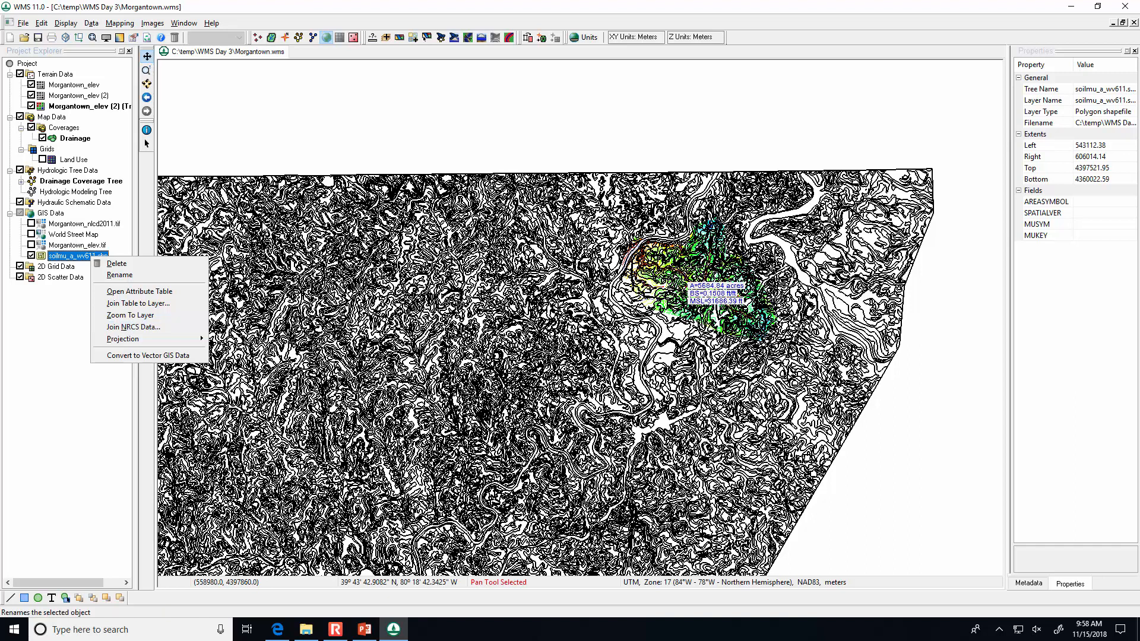
{"action": "left_click", "coordinate": [568, 110]}
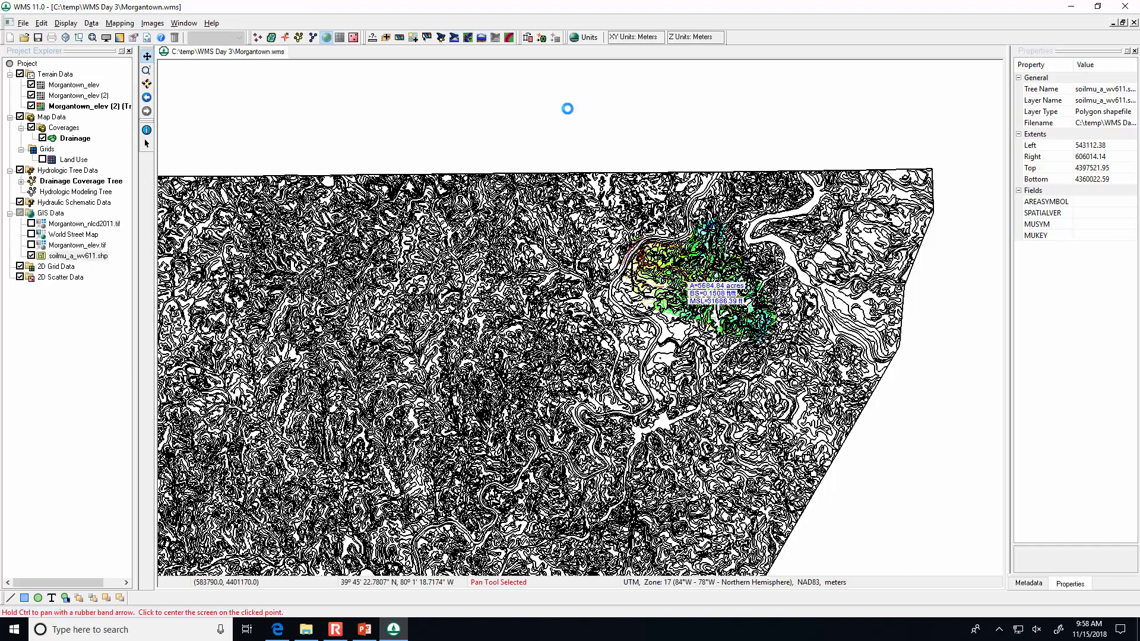
Identify the attributes of a soil polygon just outside the watershed's southwest boundary, enlarging the results window to read all fields.
{"action": "scroll", "coordinate": [693, 543], "scroll_direction": "up", "scroll_amount": 5}
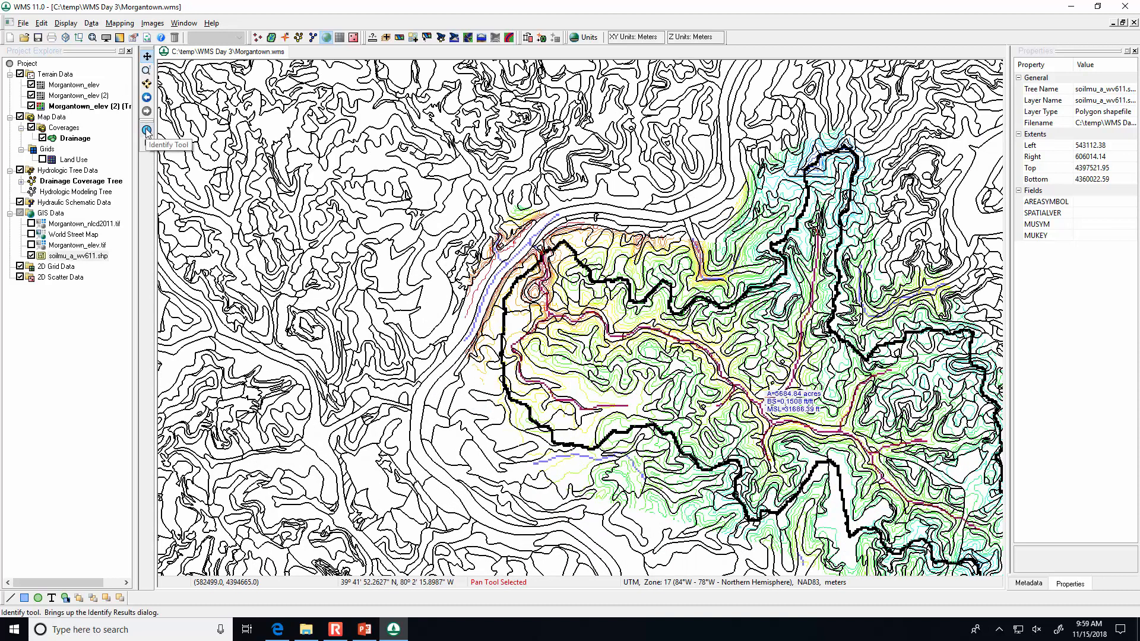
{"action": "left_click", "coordinate": [146, 130]}
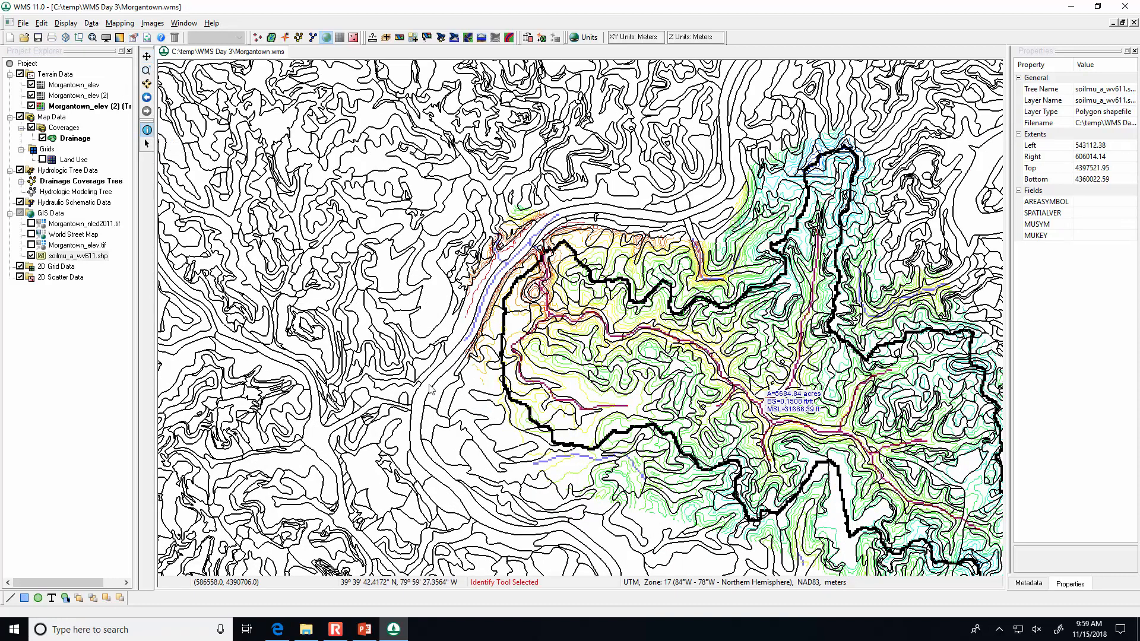
{"action": "left_click", "coordinate": [473, 412]}
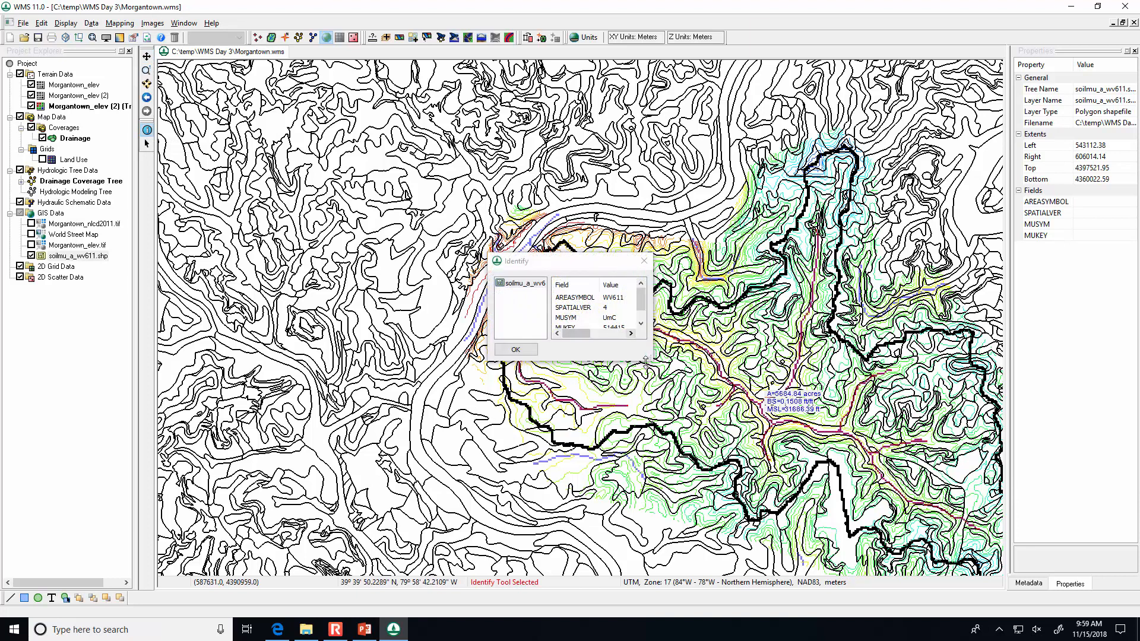
{"action": "left_click_drag", "start_coordinate": [646, 362], "coordinate": [713, 424]}
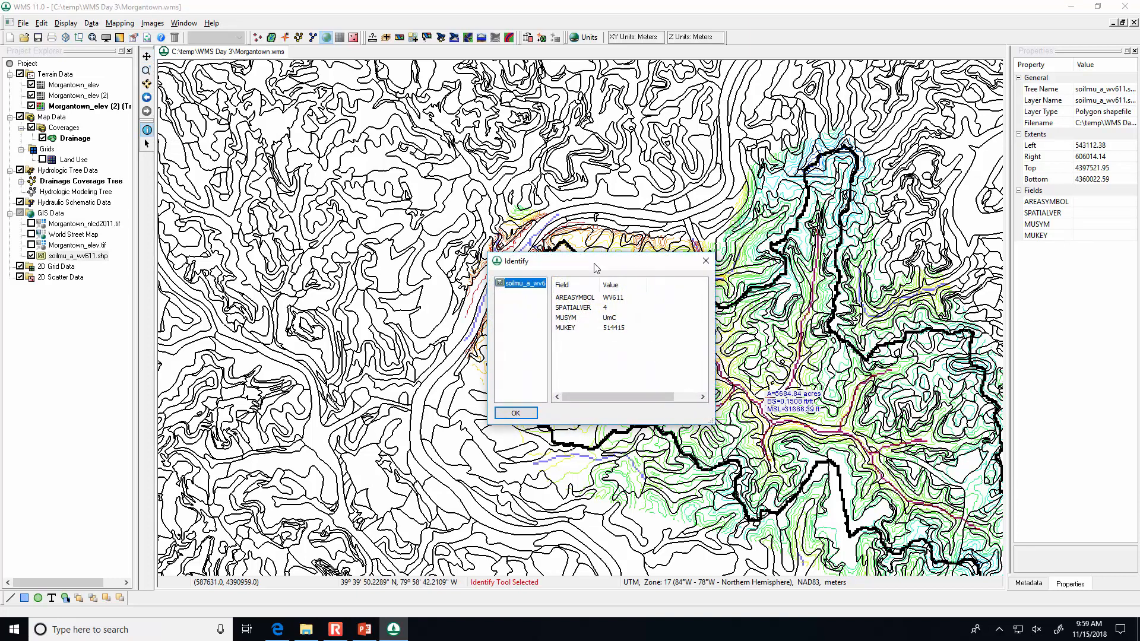
{"action": "left_click_drag", "start_coordinate": [596, 267], "coordinate": [696, 228]}
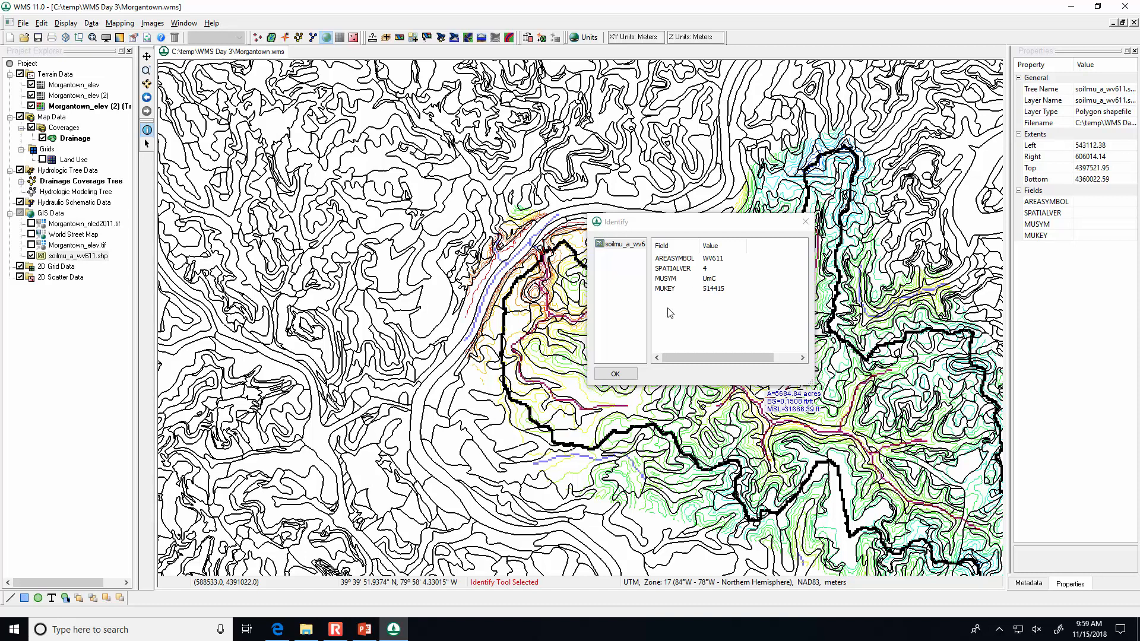
{"action": "left_click", "coordinate": [626, 381]}
Identify the attributes of three more soil polygons, one west of the watershed and two inside it.
{"action": "left_click", "coordinate": [436, 312]}
{"action": "left_click", "coordinate": [806, 221]}
{"action": "left_click", "coordinate": [694, 391]}
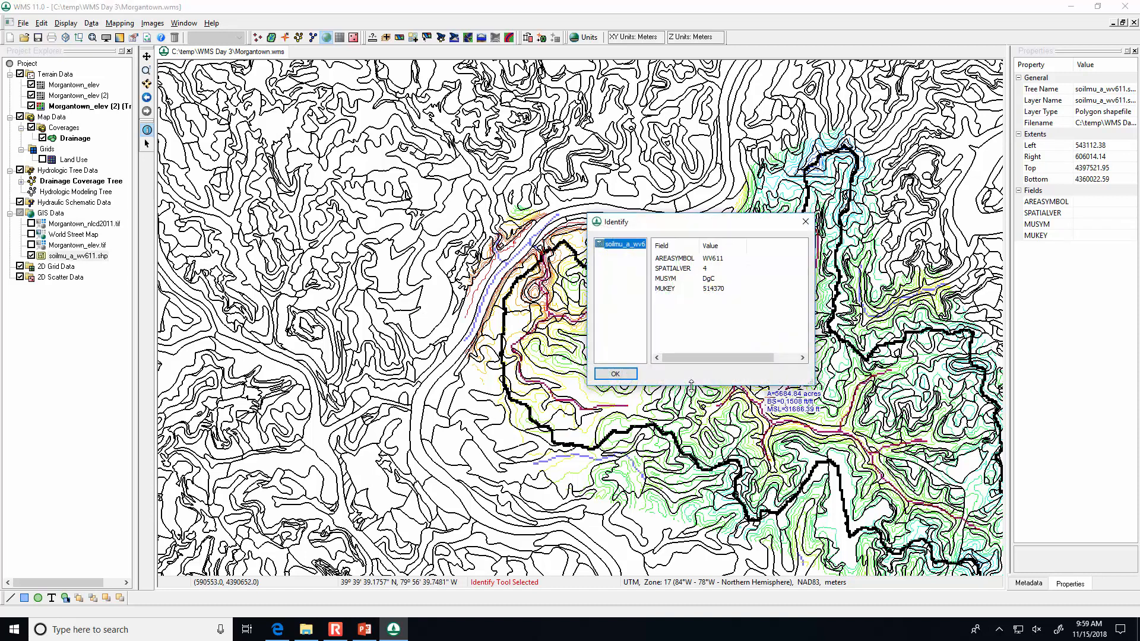
{"action": "left_click", "coordinate": [806, 222]}
{"action": "left_click", "coordinate": [569, 369]}
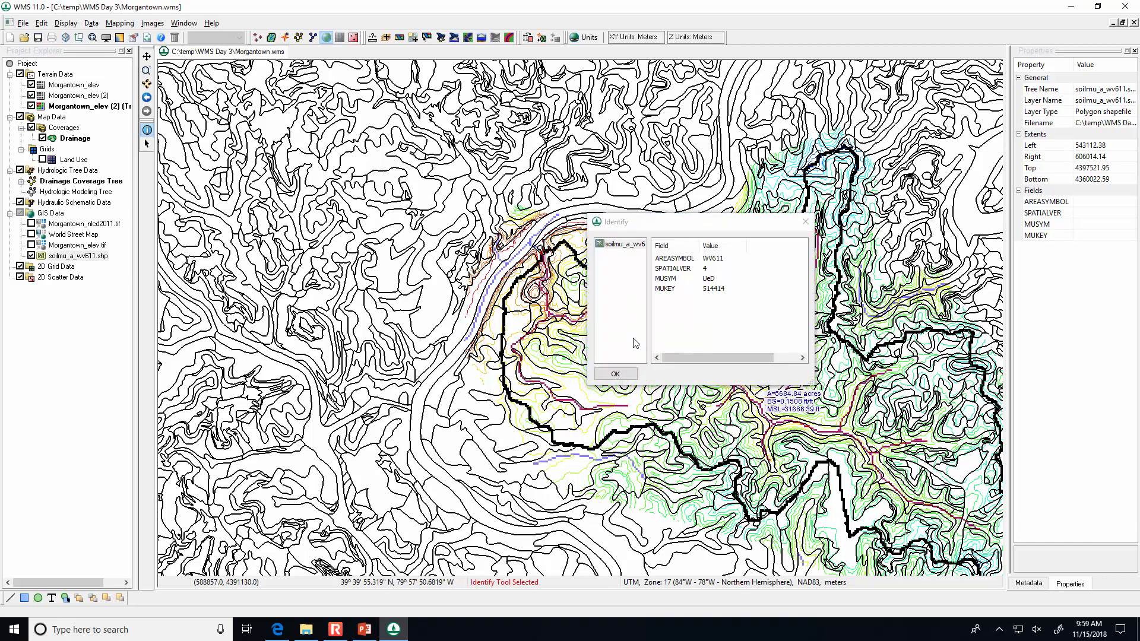
{"action": "left_click", "coordinate": [806, 221]}
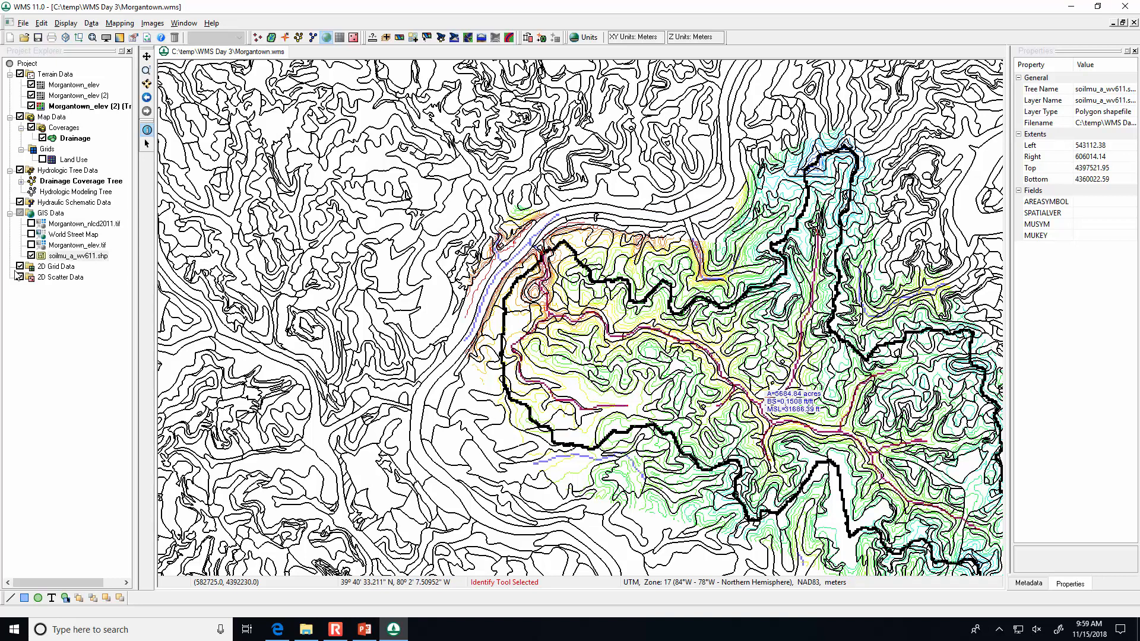
{"action": "right_click", "coordinate": [62, 262]}
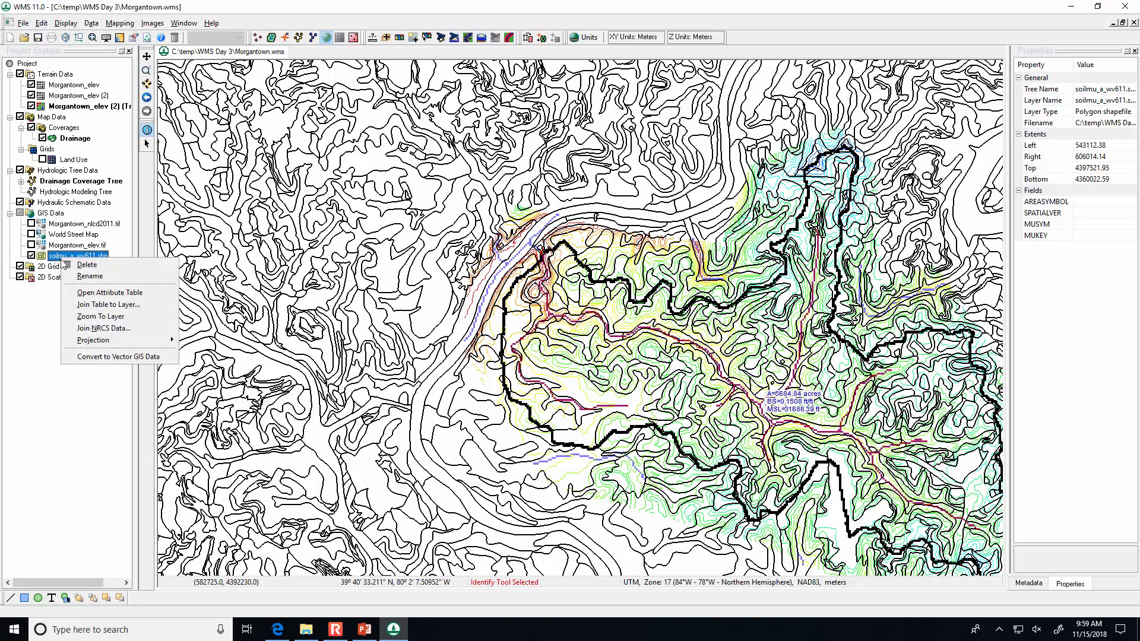
{"action": "left_click", "coordinate": [85, 330]}
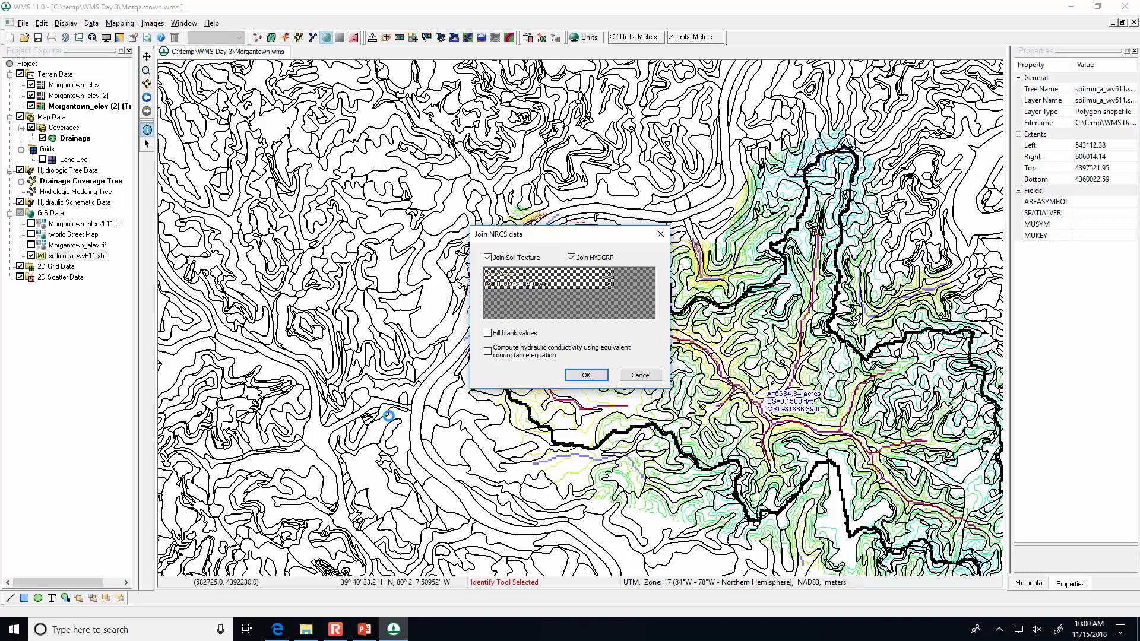
{"action": "left_click", "coordinate": [488, 334]}
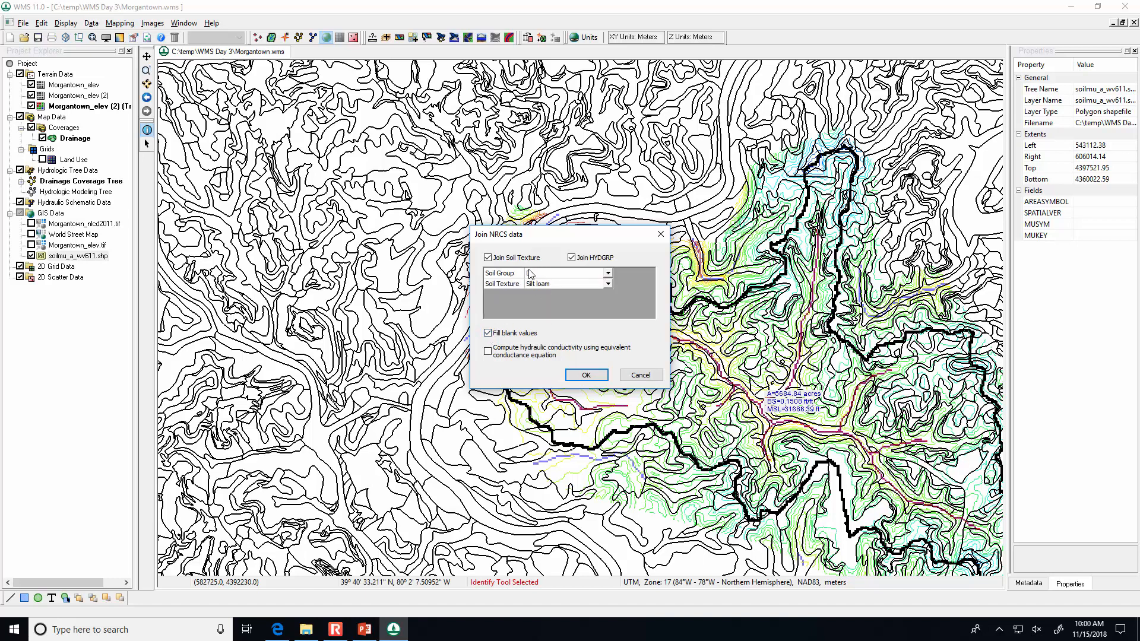
{"action": "left_click", "coordinate": [608, 275]}
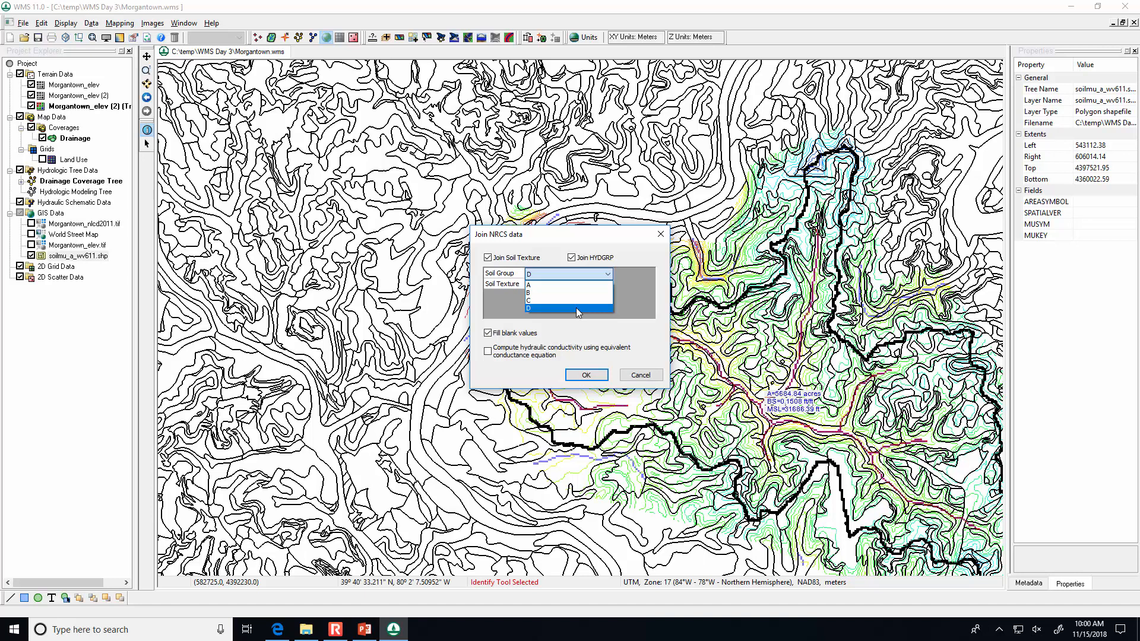
{"action": "left_click", "coordinate": [530, 308]}
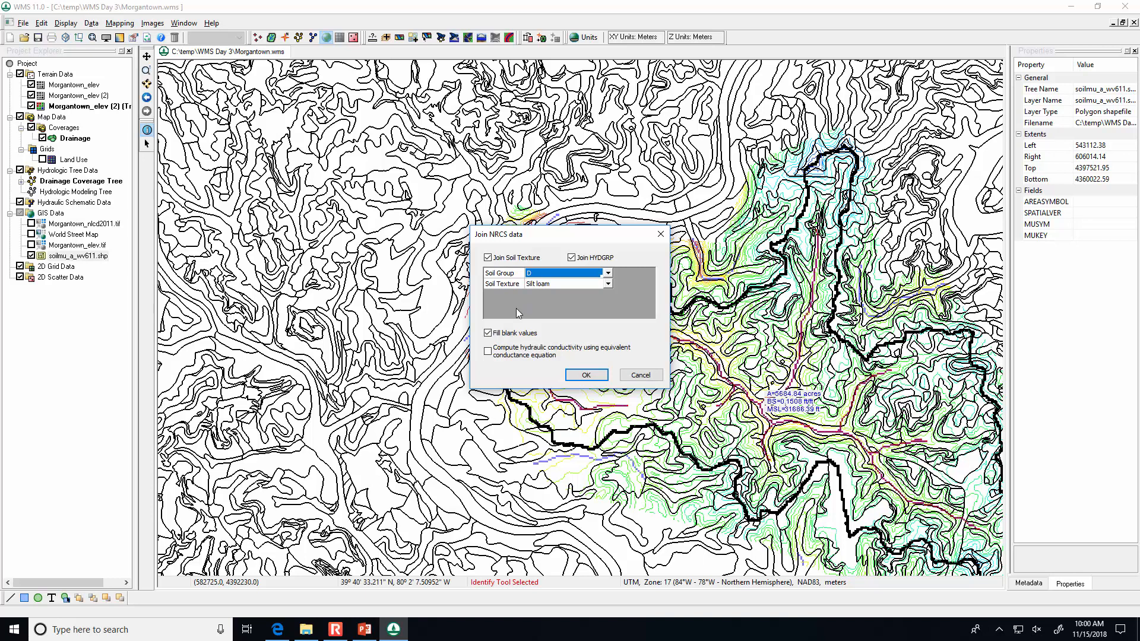
{"action": "left_click", "coordinate": [514, 334]}
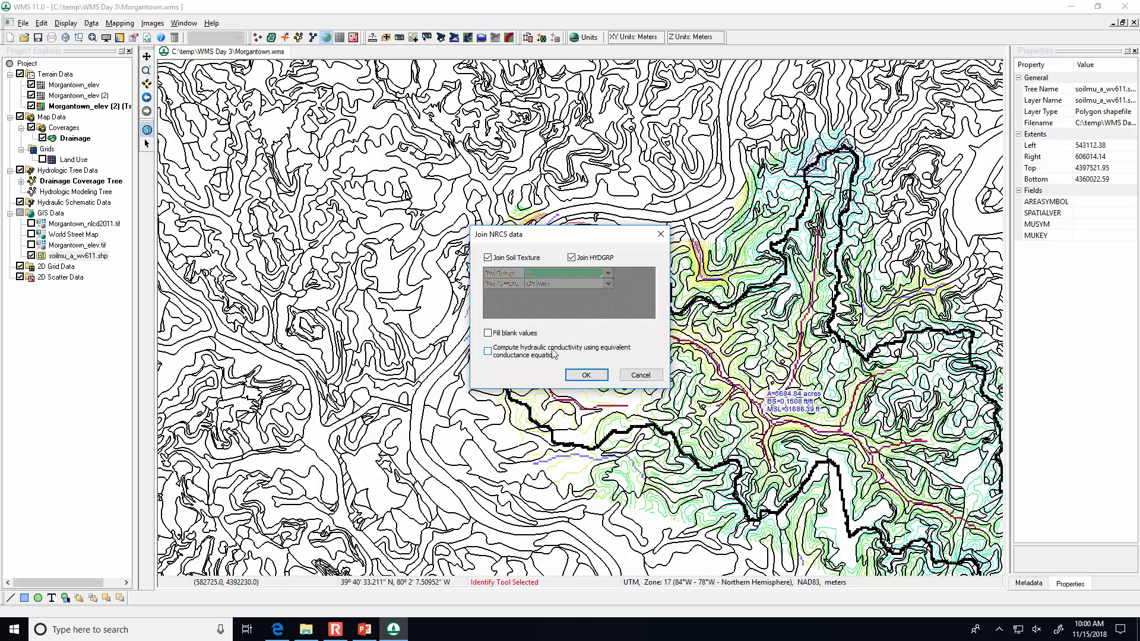
{"action": "left_click", "coordinate": [509, 335]}
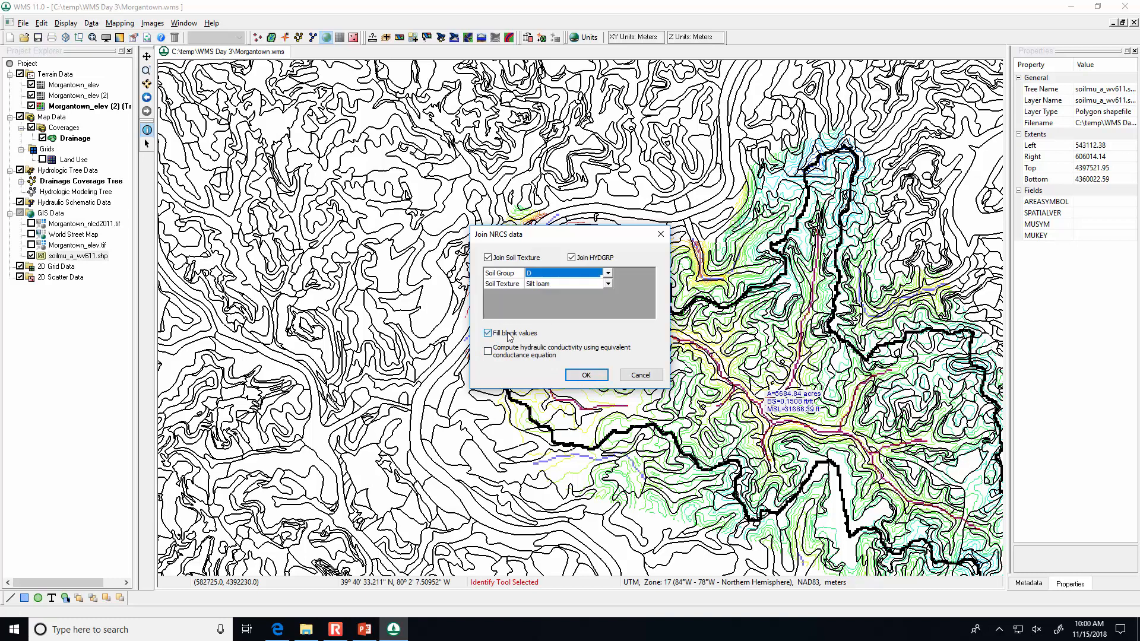
{"action": "left_click", "coordinate": [509, 334]}
{"action": "left_click", "coordinate": [637, 374]}
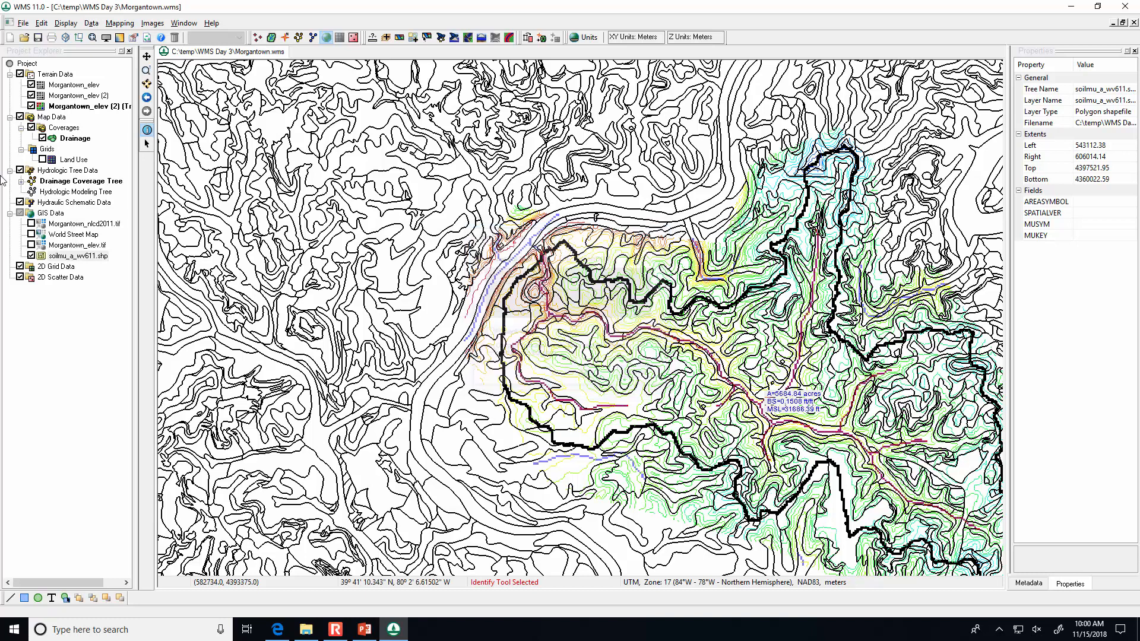
Open the Join NRCS Data options for the soilmu_a_wv611.shp soil layer.
{"action": "right_click", "coordinate": [99, 262]}
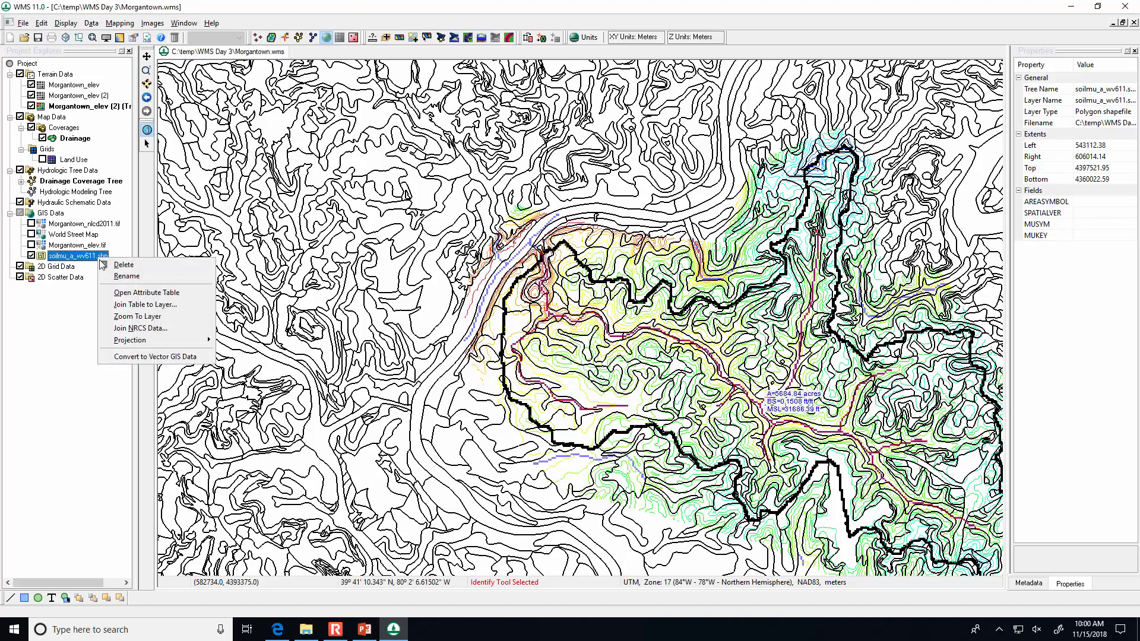
{"action": "left_click", "coordinate": [144, 329]}
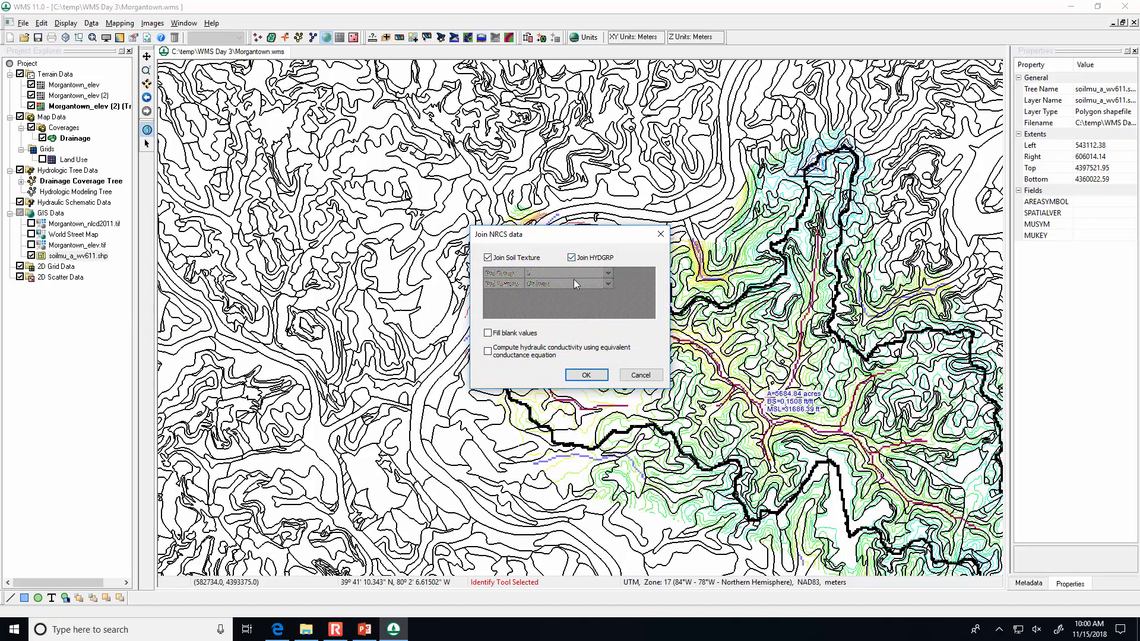
Switch to File Explorer and look through the SSURGO files in C:\temp\WMS Day 3\Morgantown_ssurgo.
{"action": "left_click", "coordinate": [304, 633]}
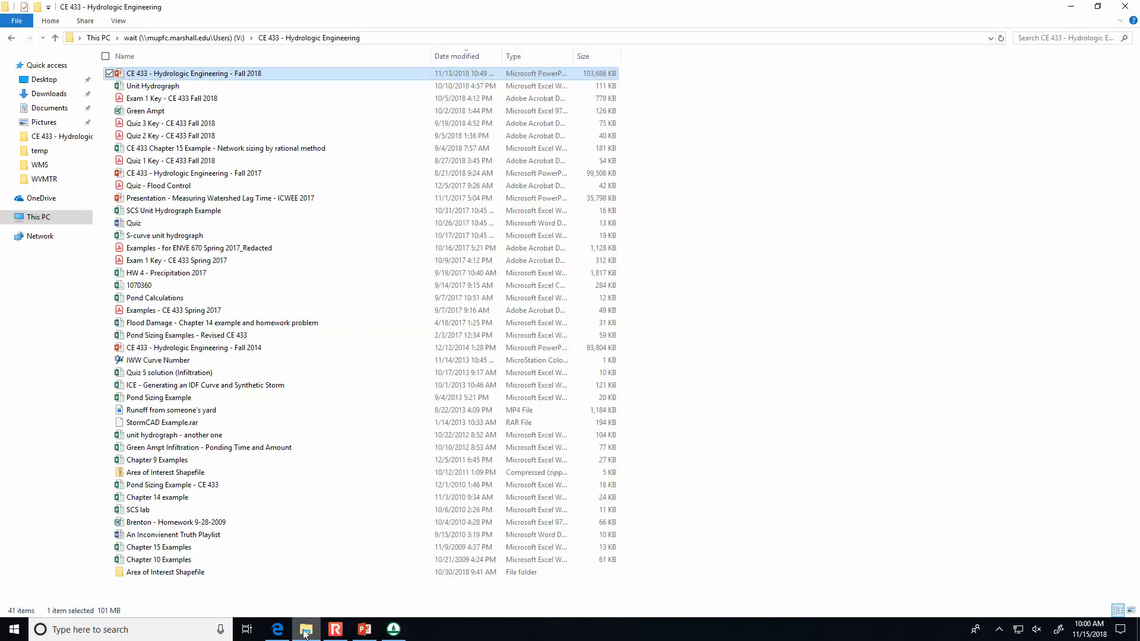
{"action": "left_click", "coordinate": [37, 217]}
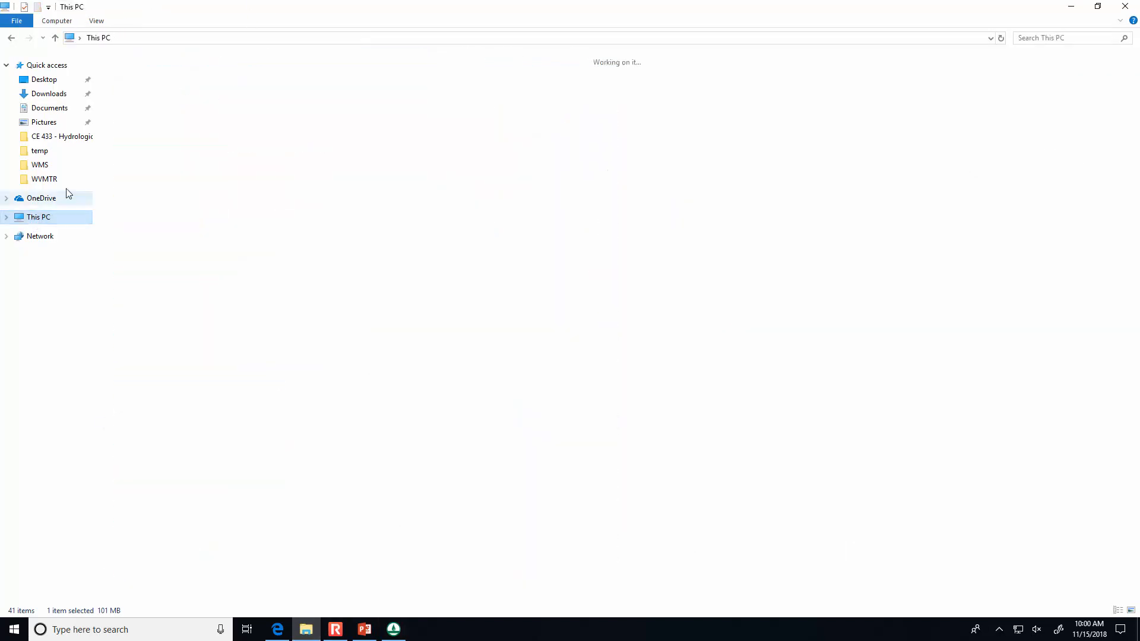
{"action": "double_click", "coordinate": [204, 183]}
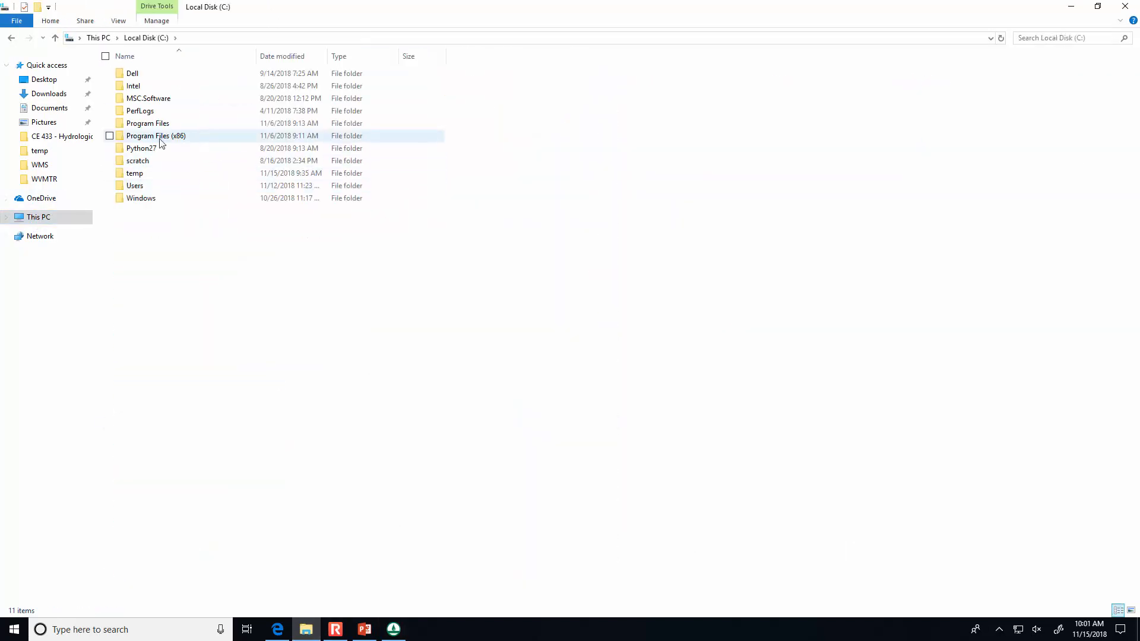
{"action": "left_click", "coordinate": [143, 173]}
{"action": "double_click", "coordinate": [142, 173]}
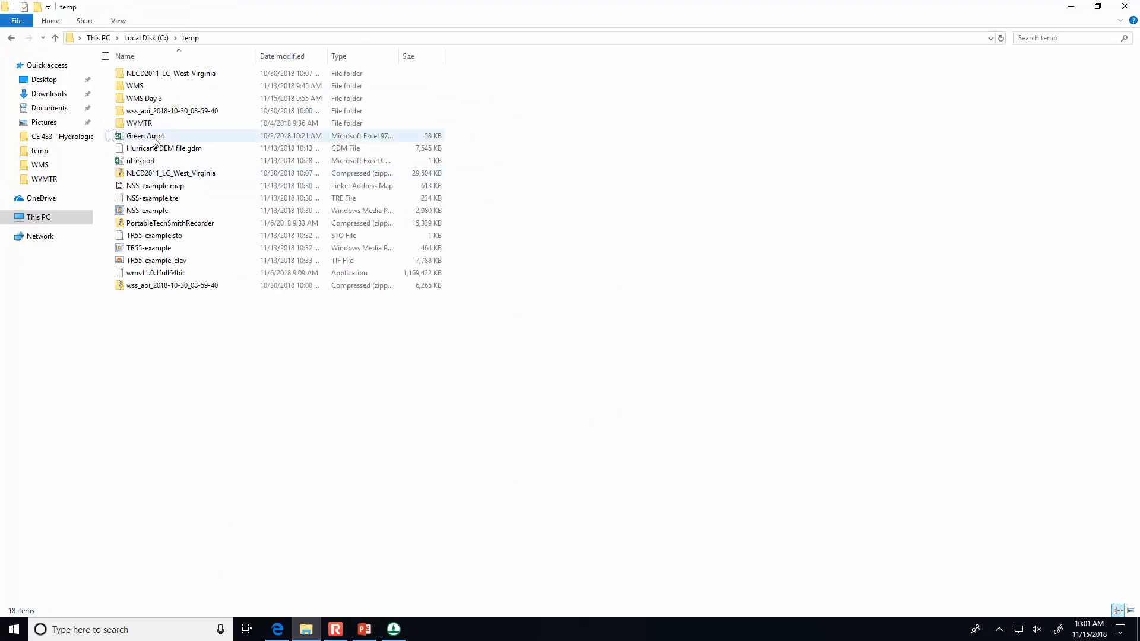
{"action": "double_click", "coordinate": [160, 97]}
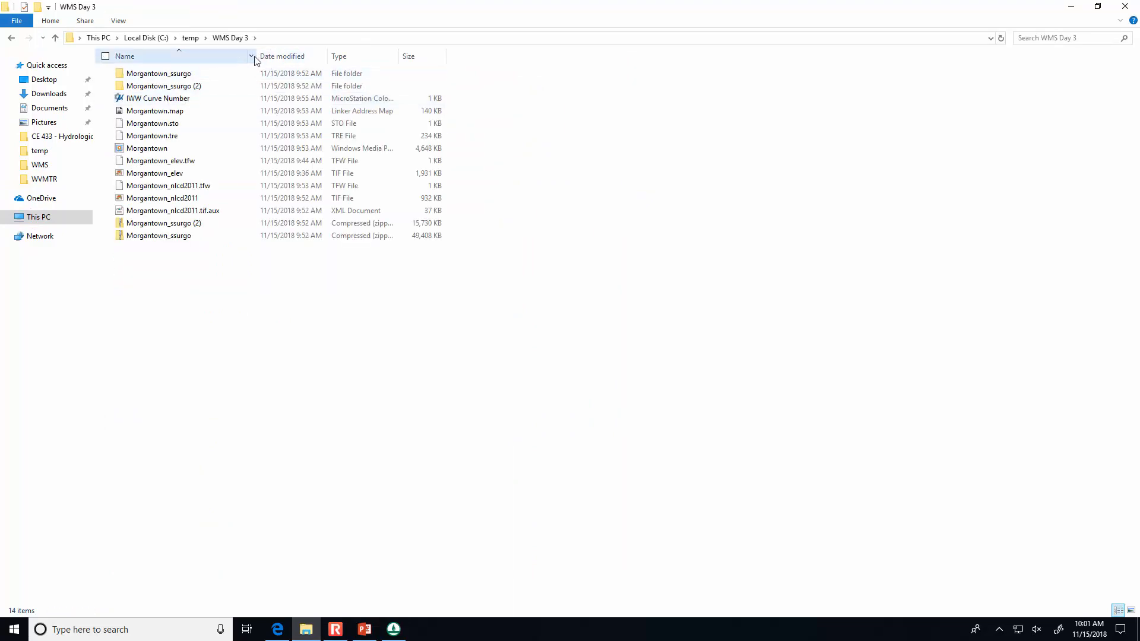
{"action": "double_click", "coordinate": [164, 76]}
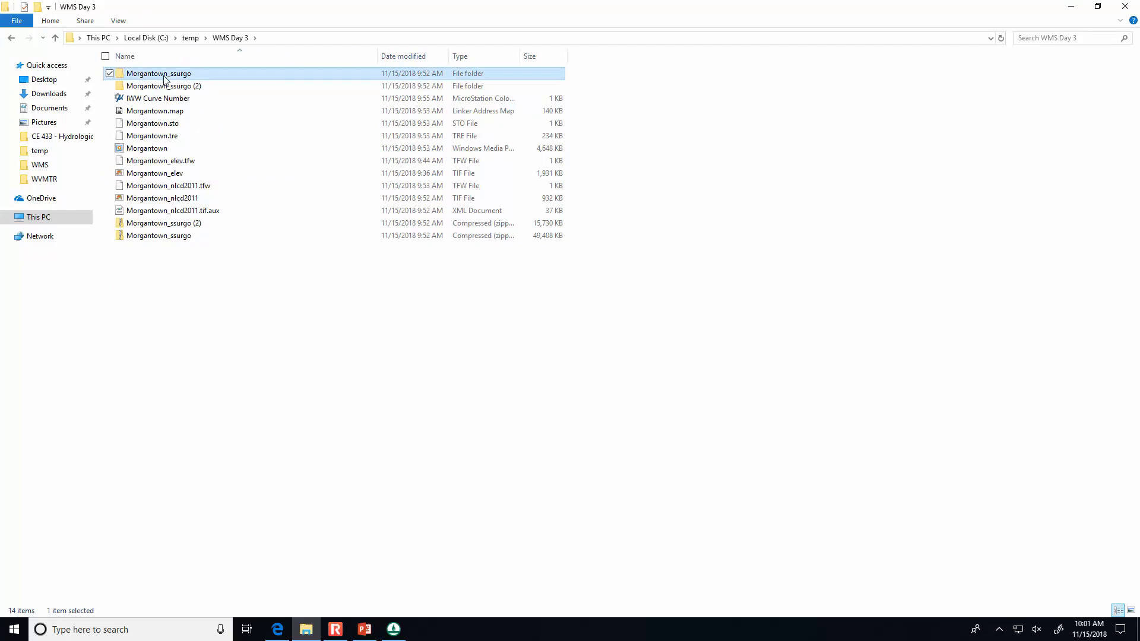
{"action": "scroll", "coordinate": [201, 220], "scroll_direction": "down", "scroll_amount": 11}
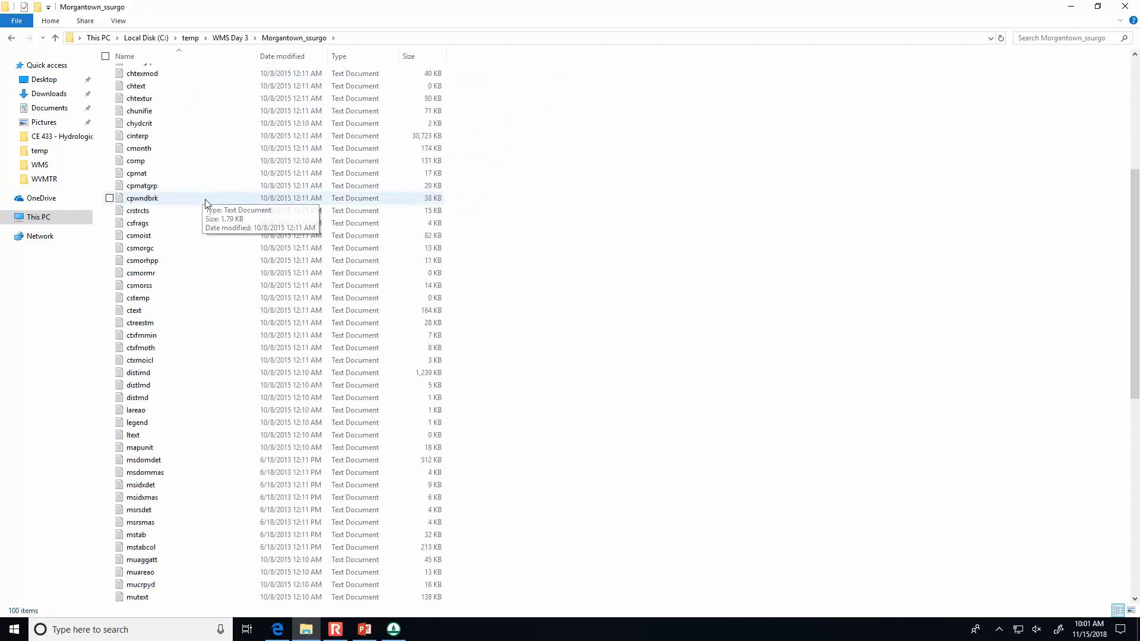
{"action": "scroll", "coordinate": [167, 296], "scroll_direction": "down", "scroll_amount": 8}
{"action": "scroll", "coordinate": [165, 298], "scroll_direction": "up", "scroll_amount": 5}
{"action": "scroll", "coordinate": [165, 300], "scroll_direction": "down", "scroll_amount": 5}
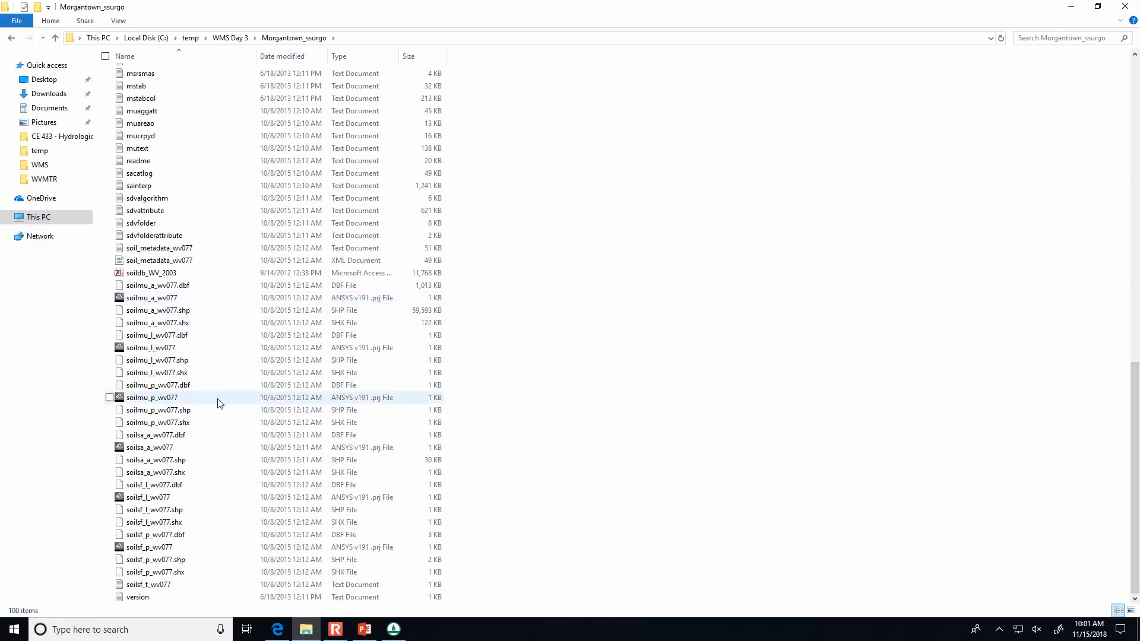
{"action": "scroll", "coordinate": [170, 393], "scroll_direction": "up", "scroll_amount": 15}
{"action": "scroll", "coordinate": [171, 395], "scroll_direction": "up", "scroll_amount": 3}
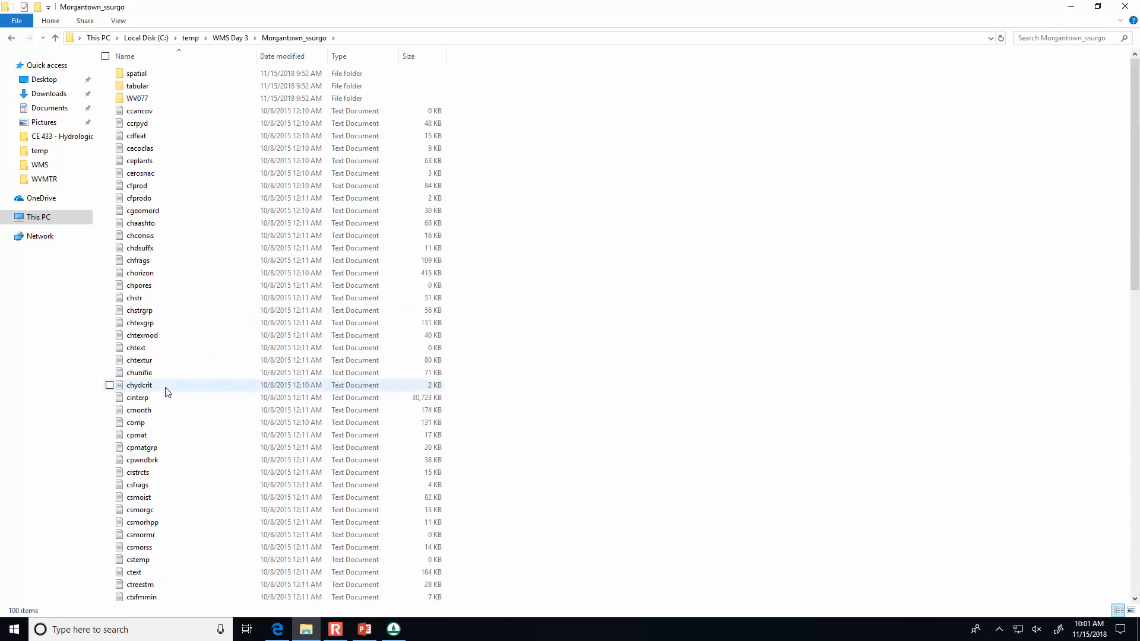
Look through the Morgantown_ssurgo (2) folder, including its WV611 subfolder and the wv611 soil shapefiles.
{"action": "left_click", "coordinate": [230, 38]}
{"action": "double_click", "coordinate": [178, 86]}
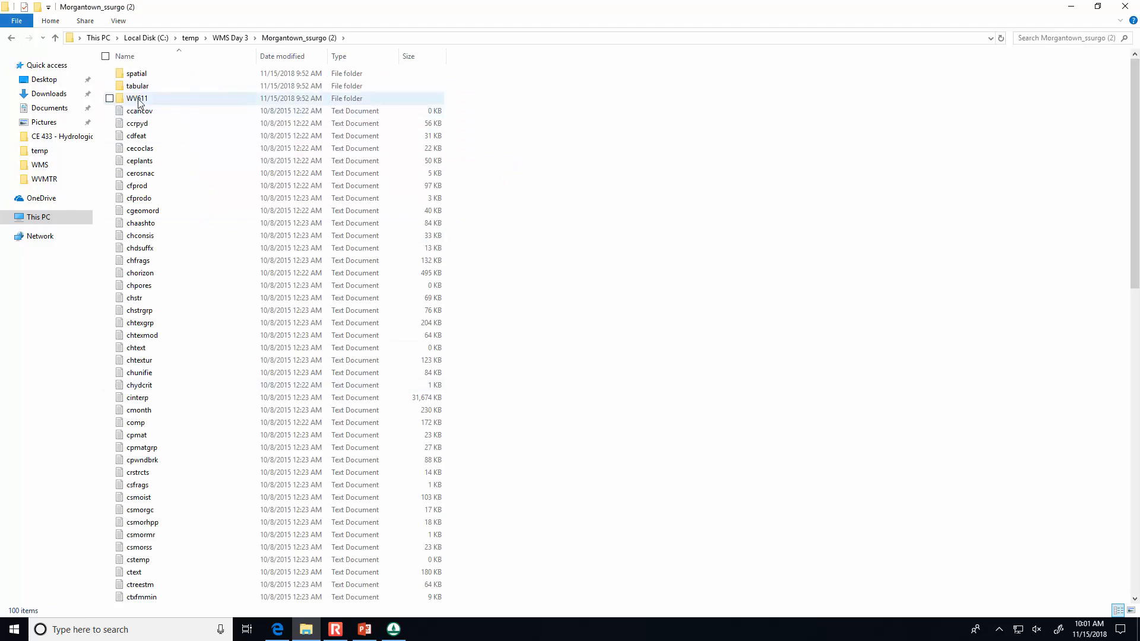
{"action": "double_click", "coordinate": [140, 100]}
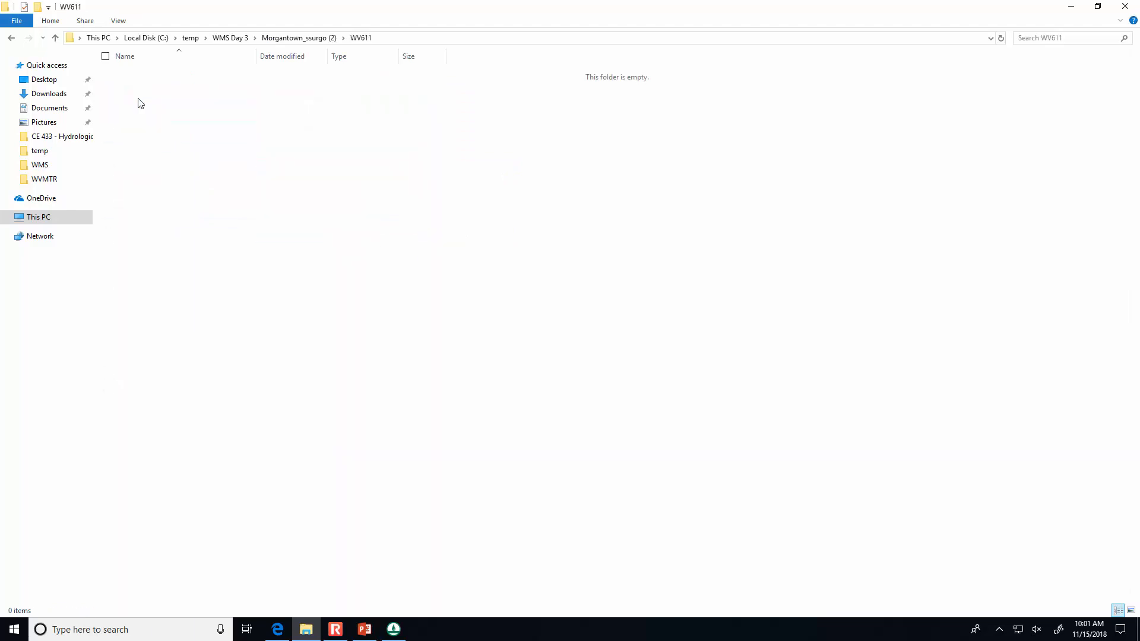
{"action": "left_click", "coordinate": [298, 38]}
{"action": "scroll", "coordinate": [160, 384], "scroll_direction": "down", "scroll_amount": 6}
{"action": "scroll", "coordinate": [160, 385], "scroll_direction": "down", "scroll_amount": 13}
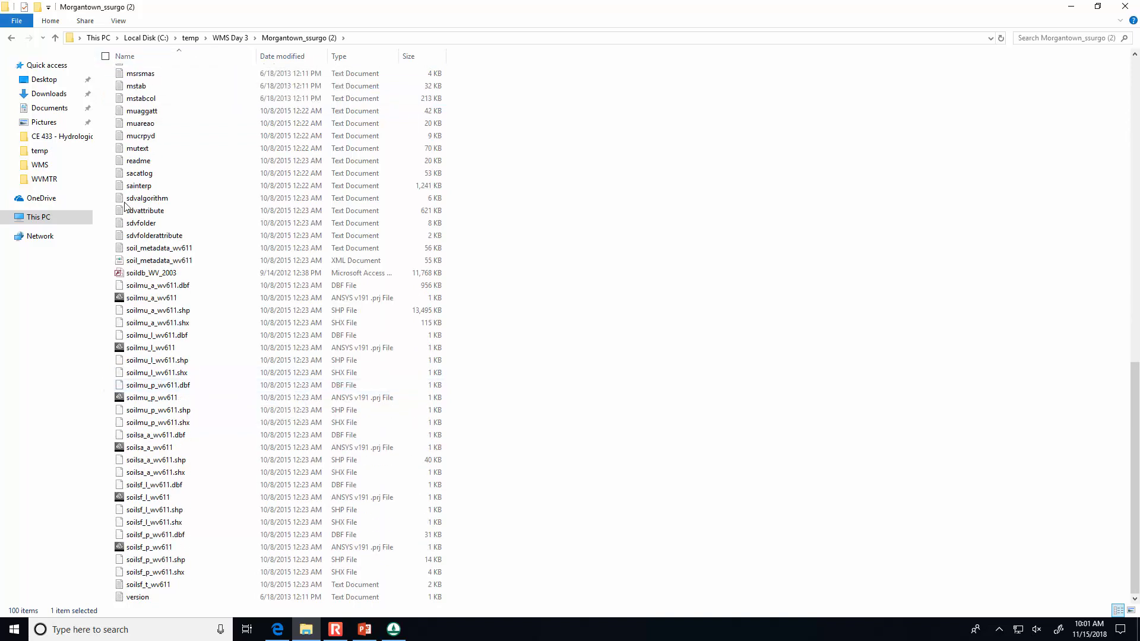
Return to WMS and join the NRCS soil texture and HYDGRP data to the soil layer without filling blank values.
{"action": "left_click", "coordinate": [365, 629]}
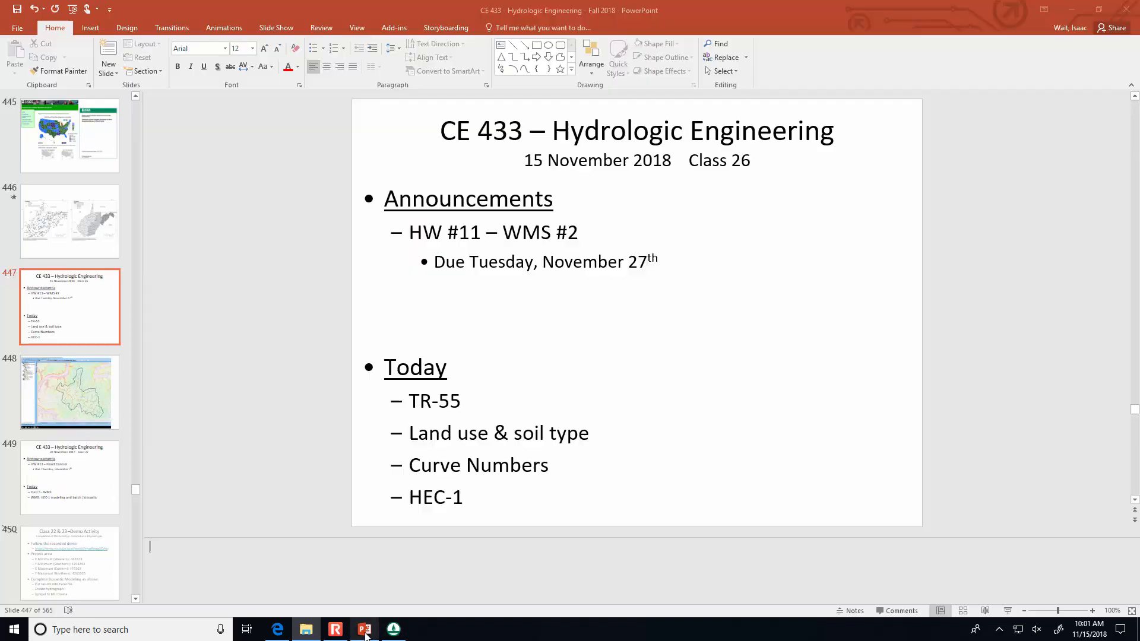
{"action": "left_click", "coordinate": [394, 630]}
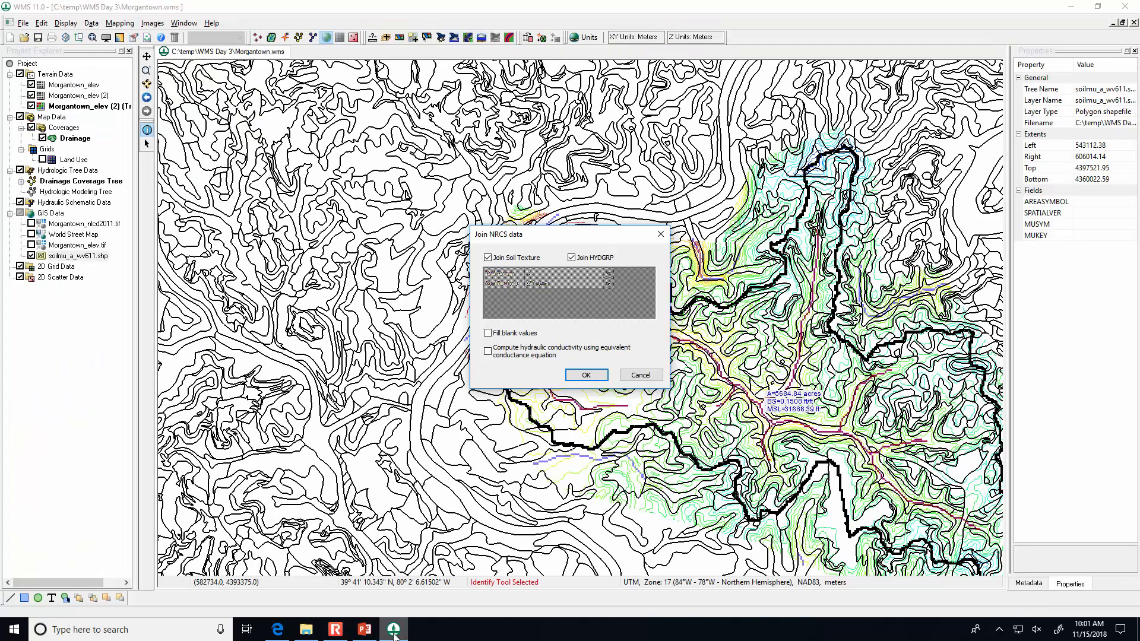
{"action": "left_click", "coordinate": [585, 375]}
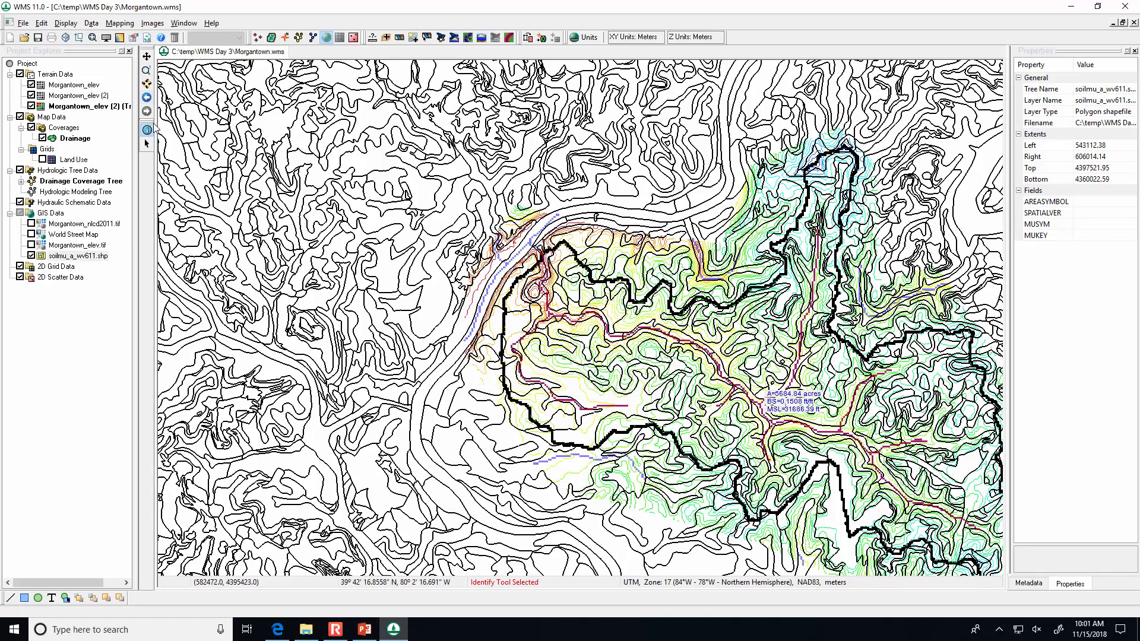
Identify the joined attributes of two soil polygons near the watershed's centre, enlarging the results window to read all fields.
{"action": "left_click", "coordinate": [575, 397]}
{"action": "left_click_drag", "start_coordinate": [808, 379], "coordinate": [885, 462]}
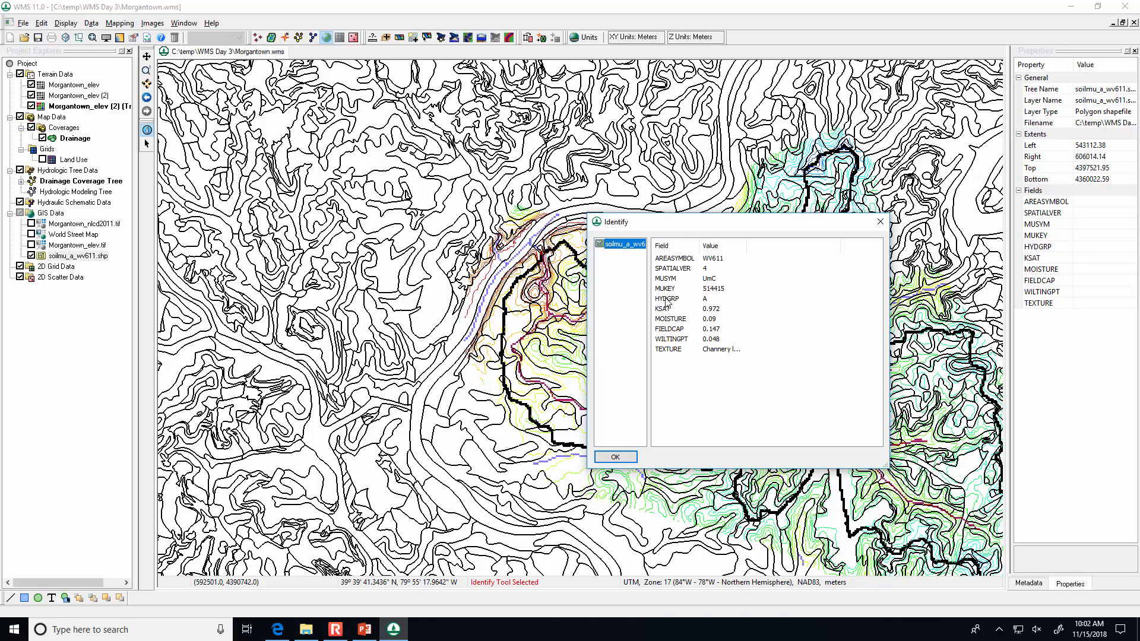
{"action": "left_click", "coordinate": [880, 222]}
{"action": "left_click", "coordinate": [833, 417]}
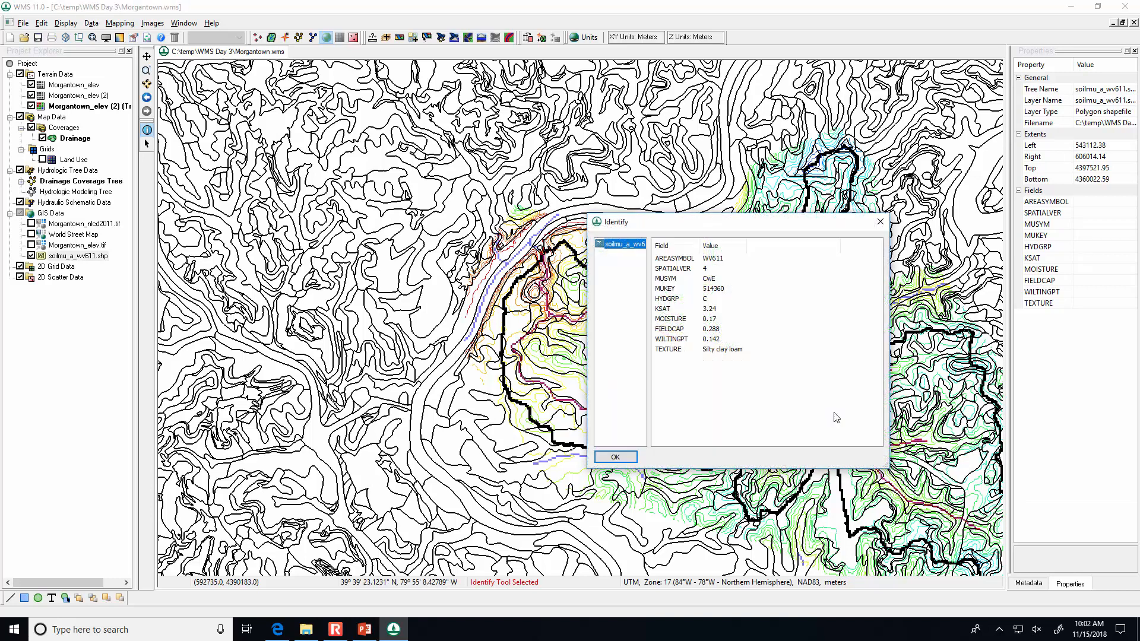
{"action": "left_click", "coordinate": [880, 222]}
Identify the joined attributes of four more soil polygons, in and around the watershed's eastern, northern and western parts.
{"action": "left_click", "coordinate": [945, 413]}
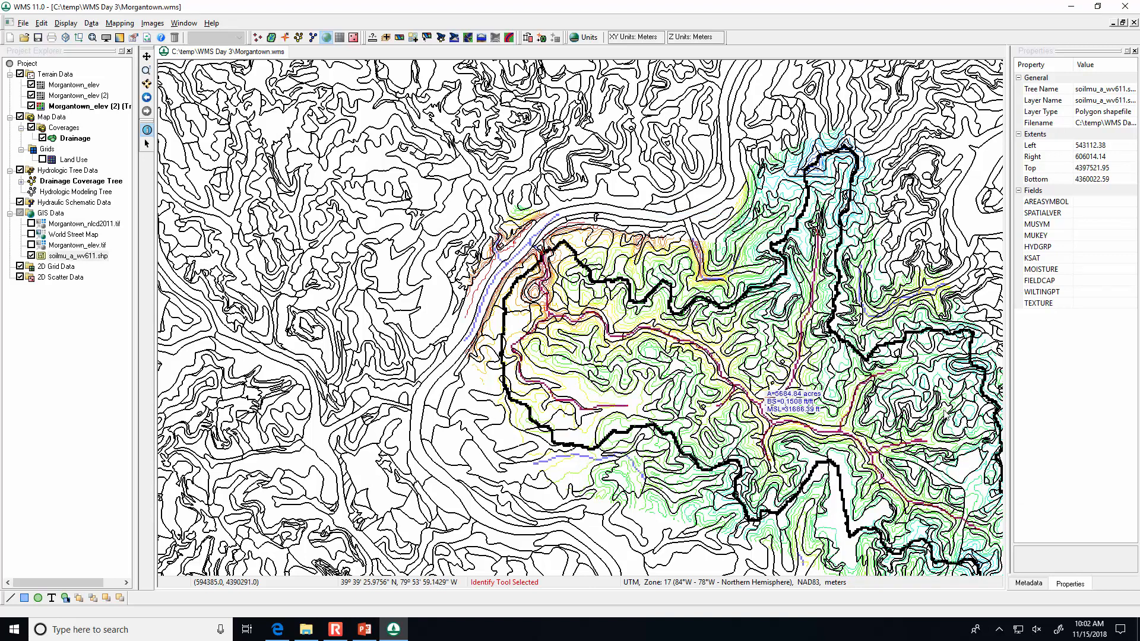
{"action": "left_click", "coordinate": [880, 222]}
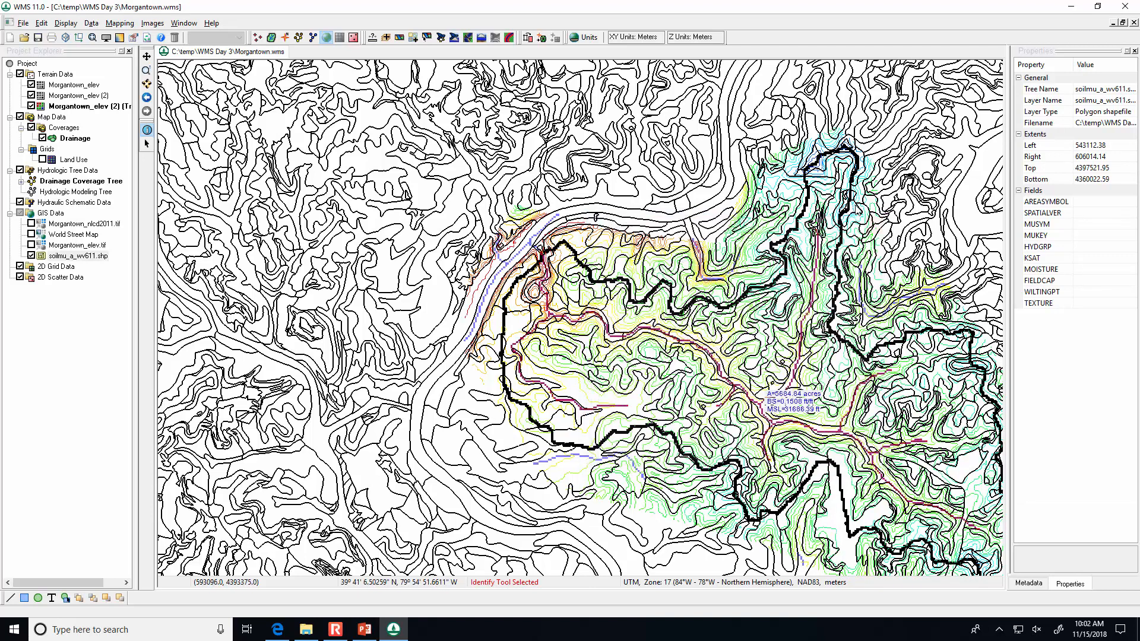
{"action": "left_click", "coordinate": [876, 244]}
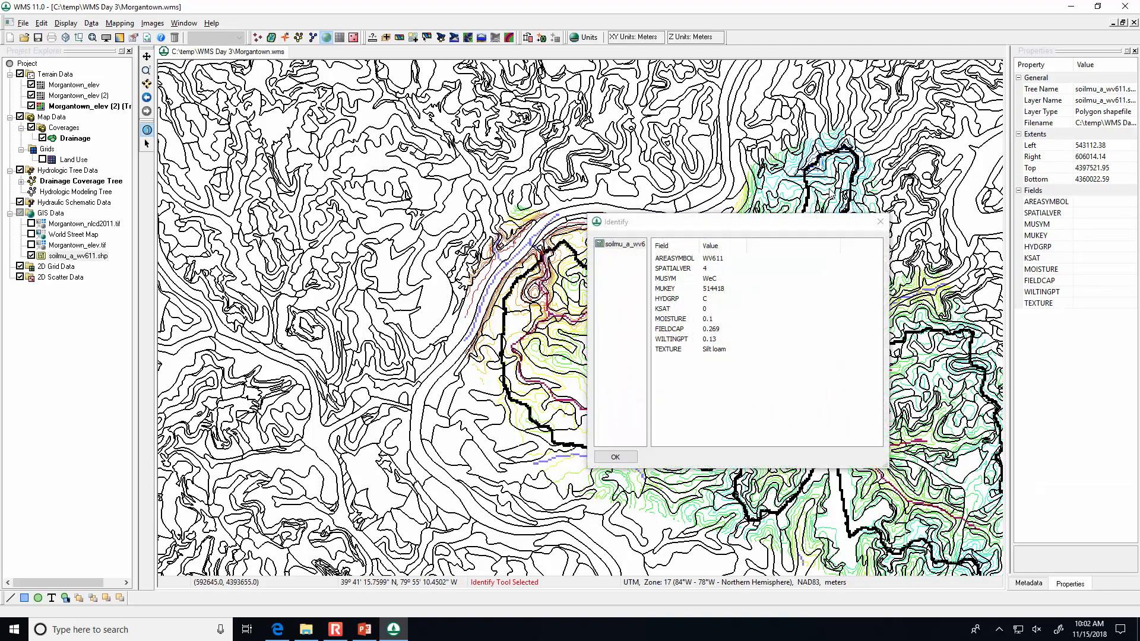
{"action": "left_click", "coordinate": [880, 222]}
{"action": "left_click", "coordinate": [838, 163]}
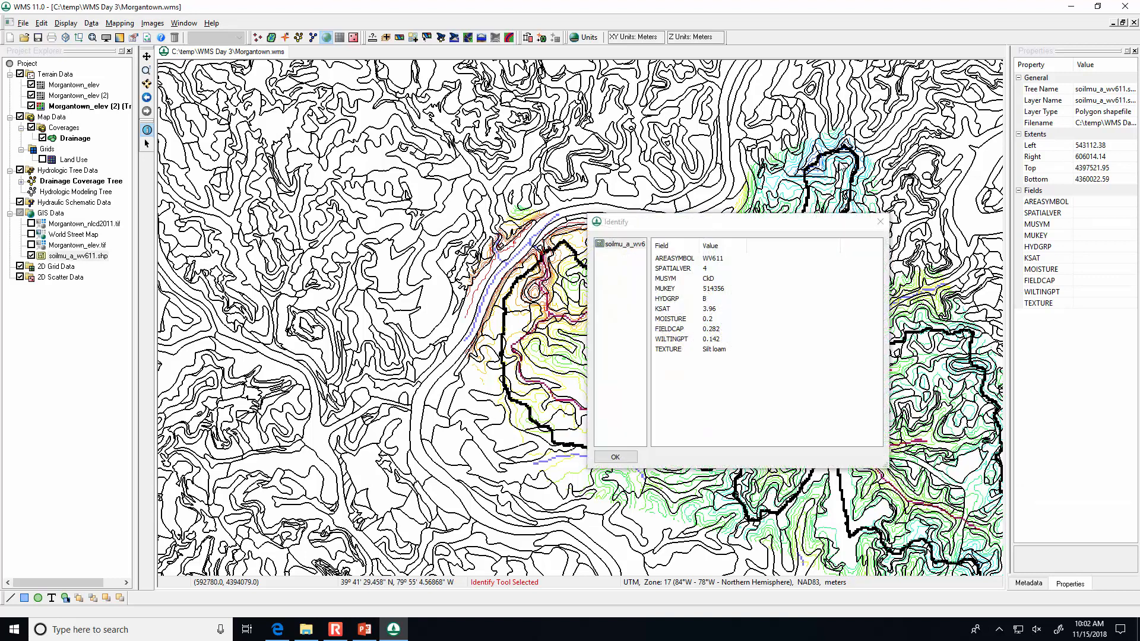
{"action": "left_click", "coordinate": [879, 224]}
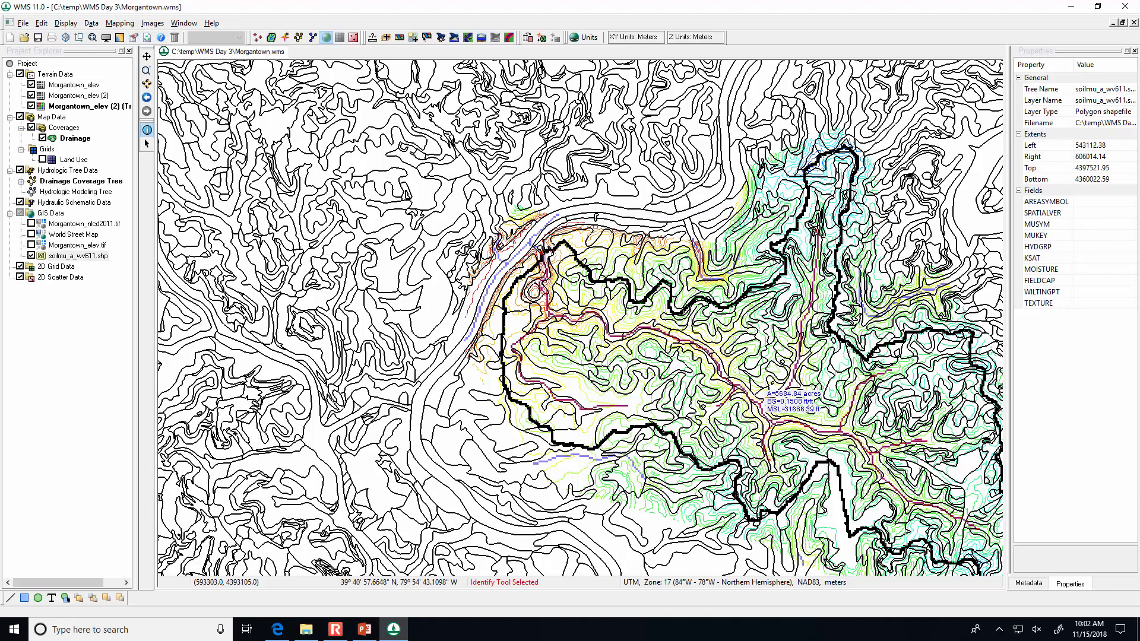
{"action": "left_click", "coordinate": [646, 367]}
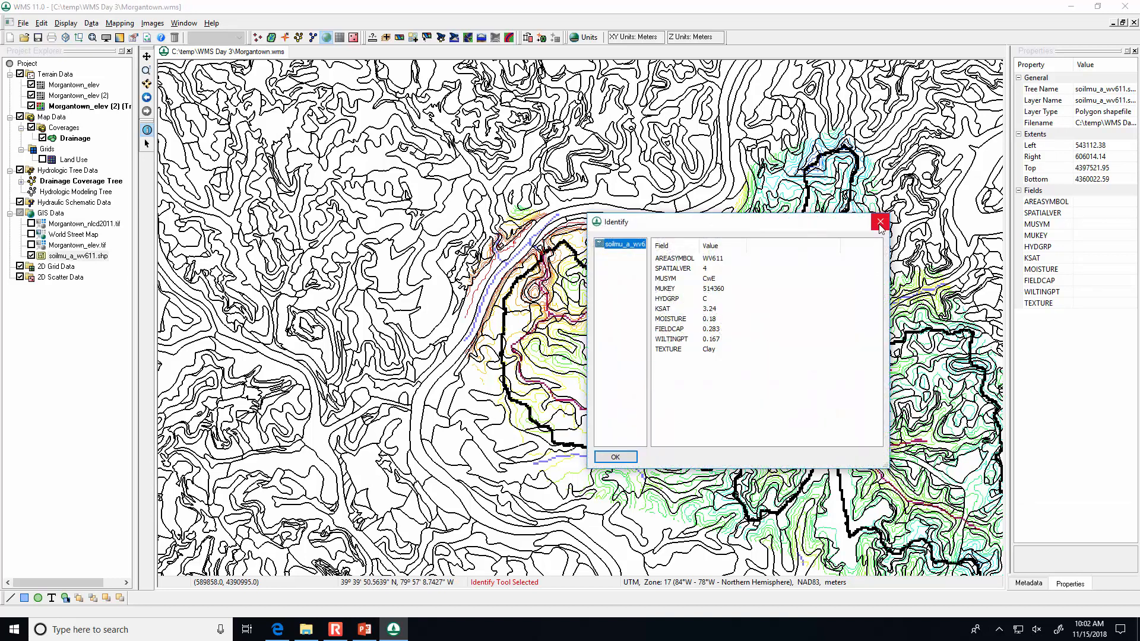
{"action": "left_click", "coordinate": [879, 224]}
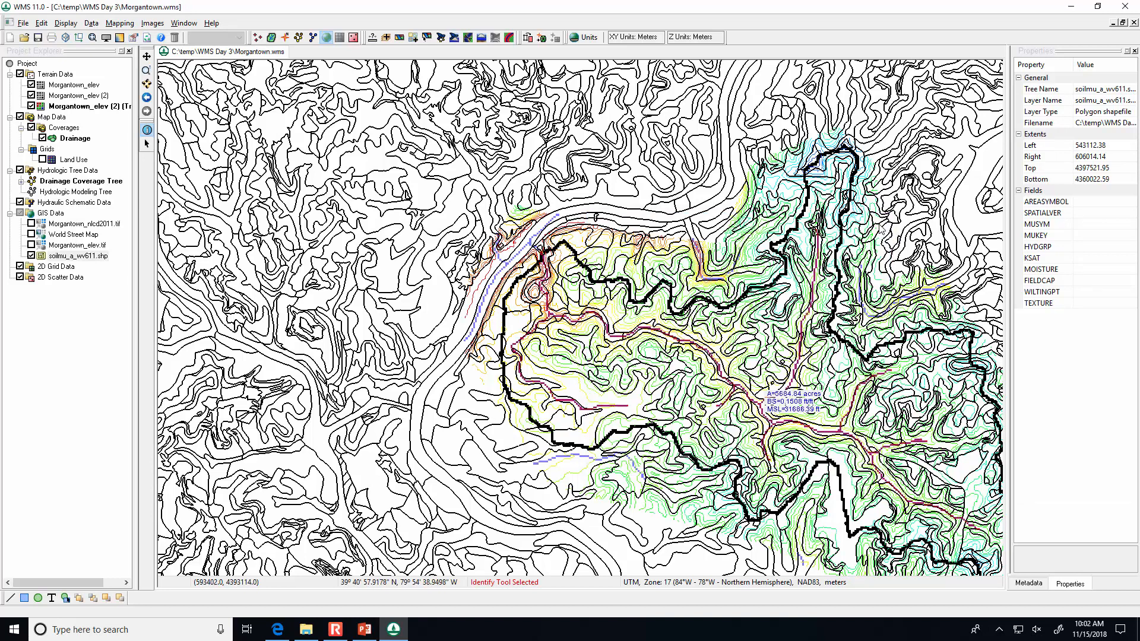
{"action": "left_click", "coordinate": [336, 630]}
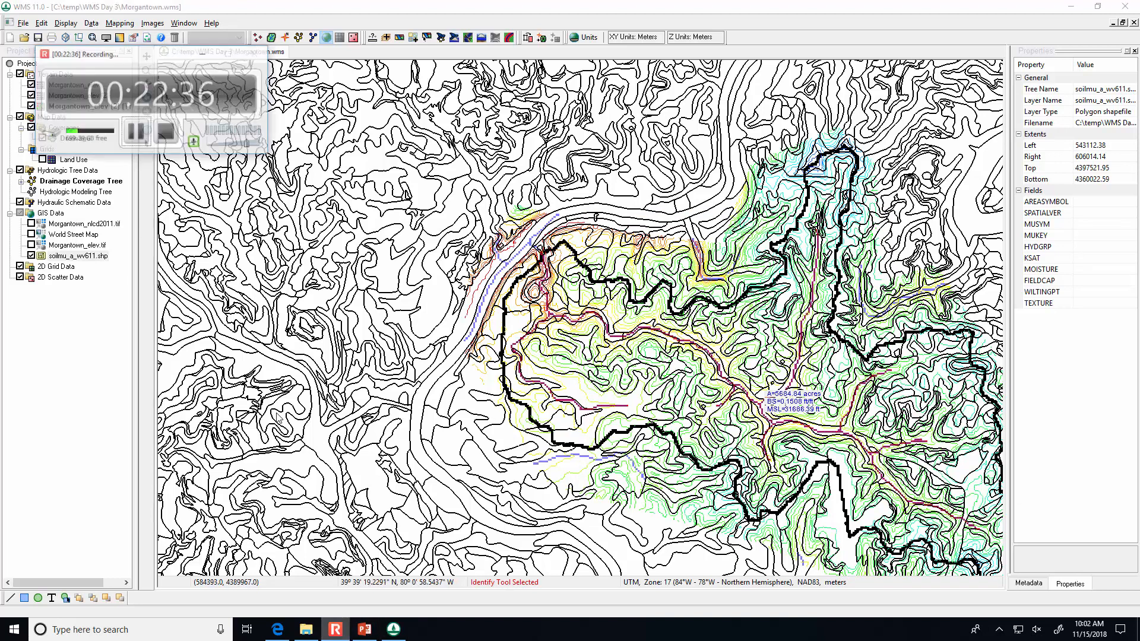
{"action": "left_click", "coordinate": [127, 102]}
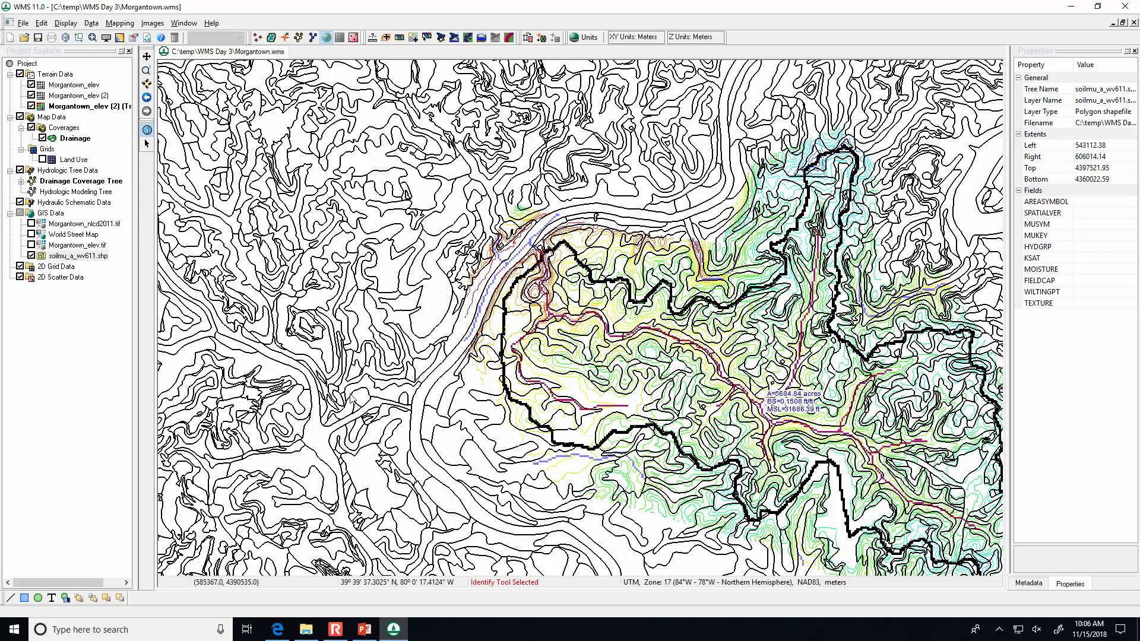
{"action": "scroll", "coordinate": [724, 327], "scroll_direction": "down", "scroll_amount": 5}
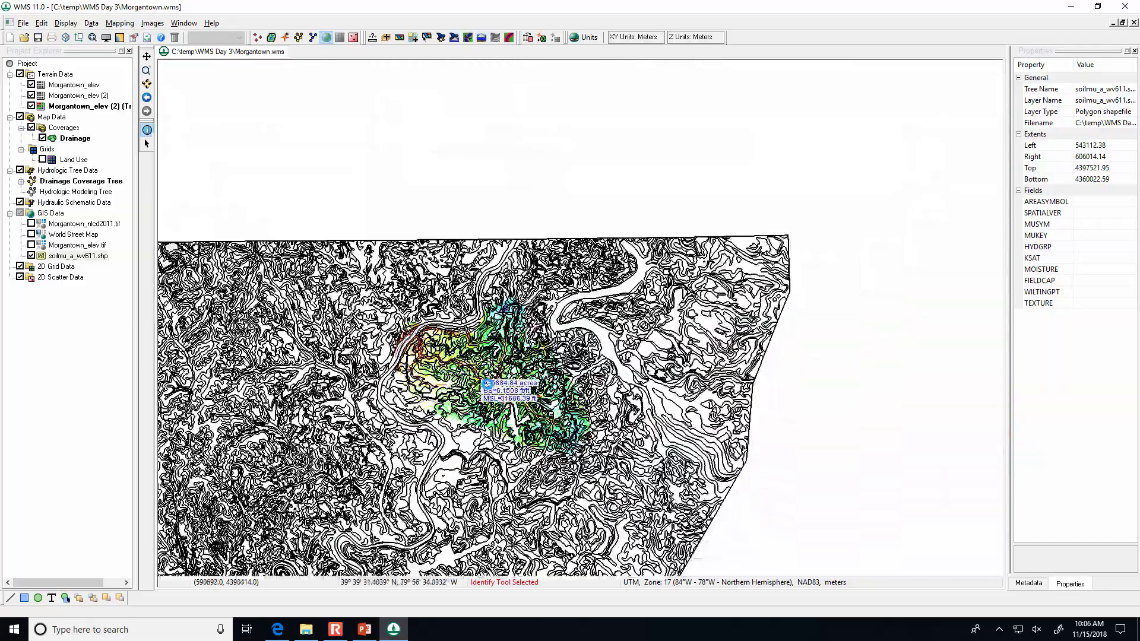
{"action": "scroll", "coordinate": [703, 374], "scroll_direction": "up", "scroll_amount": 4}
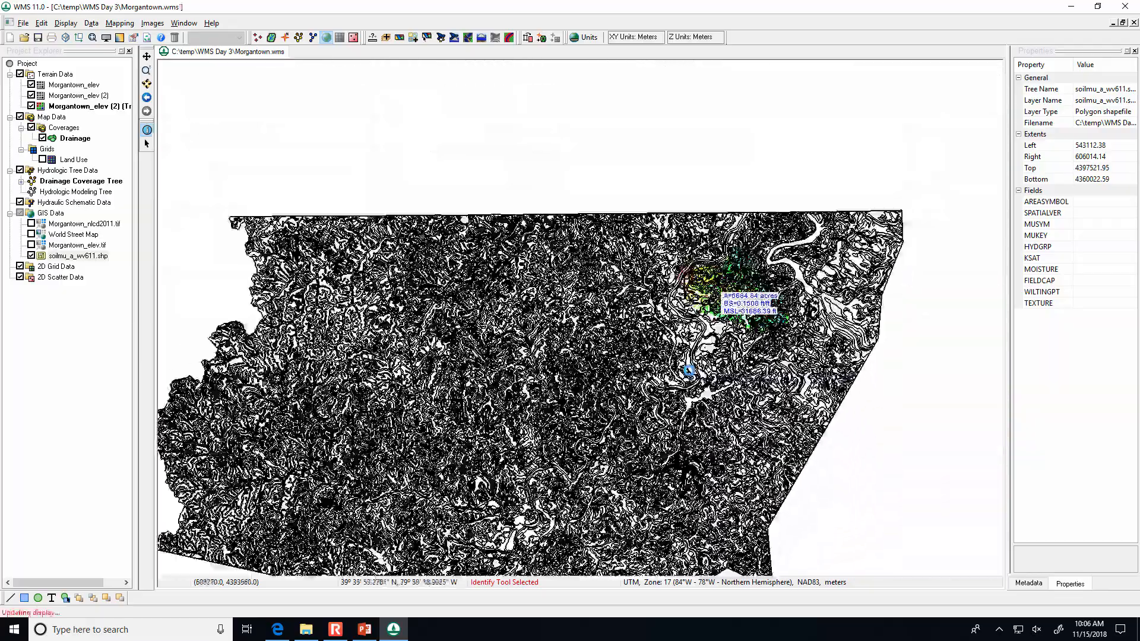
{"action": "scroll", "coordinate": [905, 124], "scroll_direction": "up", "scroll_amount": 3}
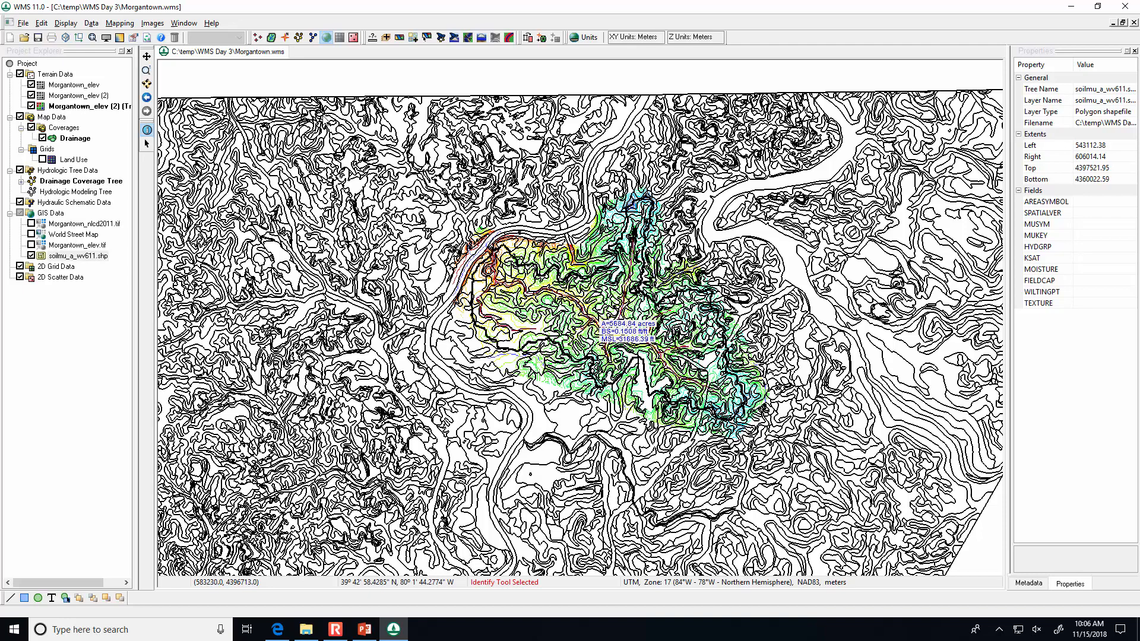
Review the SCS Curve Numbers inputs in Compute GIS Attributes for both GIS layers and WMS coverages, closing without computing.
{"action": "left_click", "coordinate": [299, 37]}
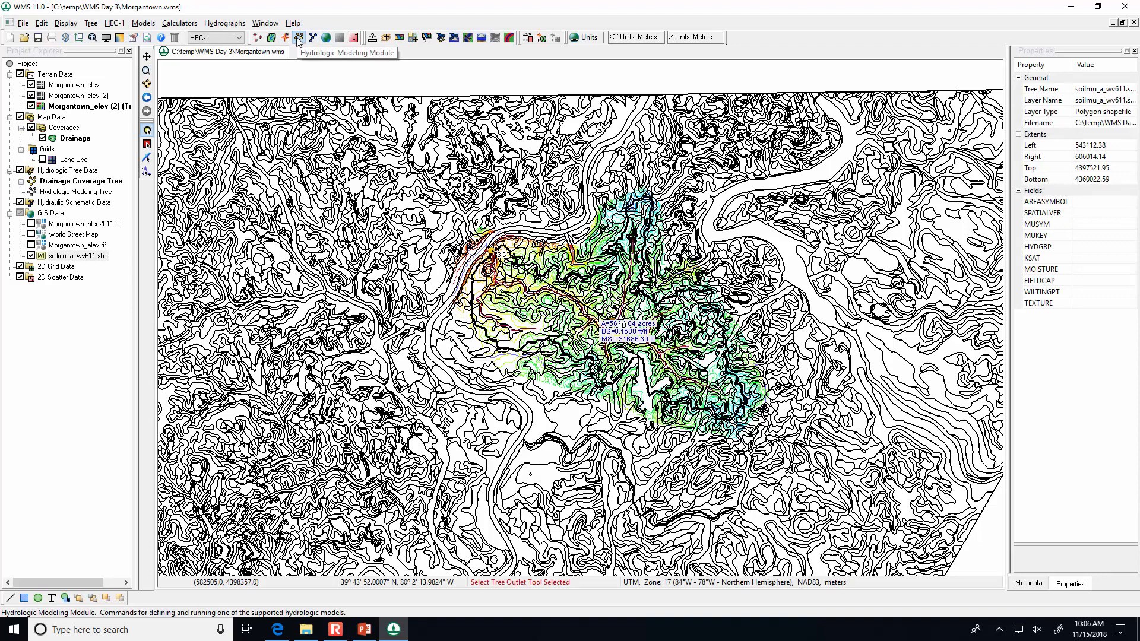
{"action": "left_click", "coordinate": [180, 23]}
{"action": "left_click", "coordinate": [203, 15]}
{"action": "left_click", "coordinate": [189, 25]}
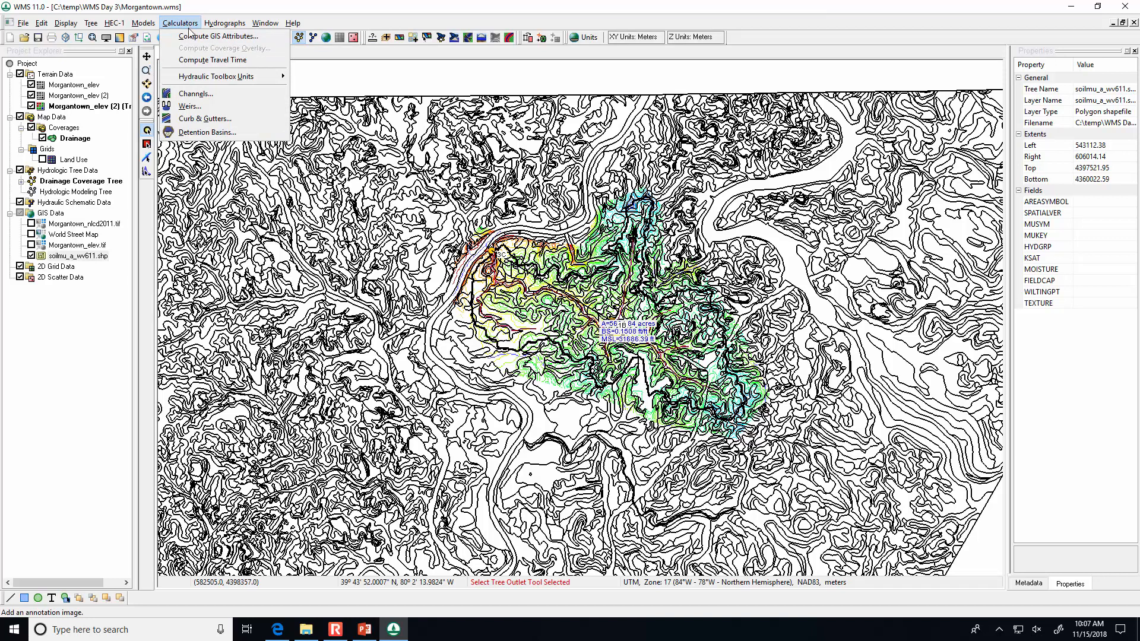
{"action": "left_click", "coordinate": [192, 37]}
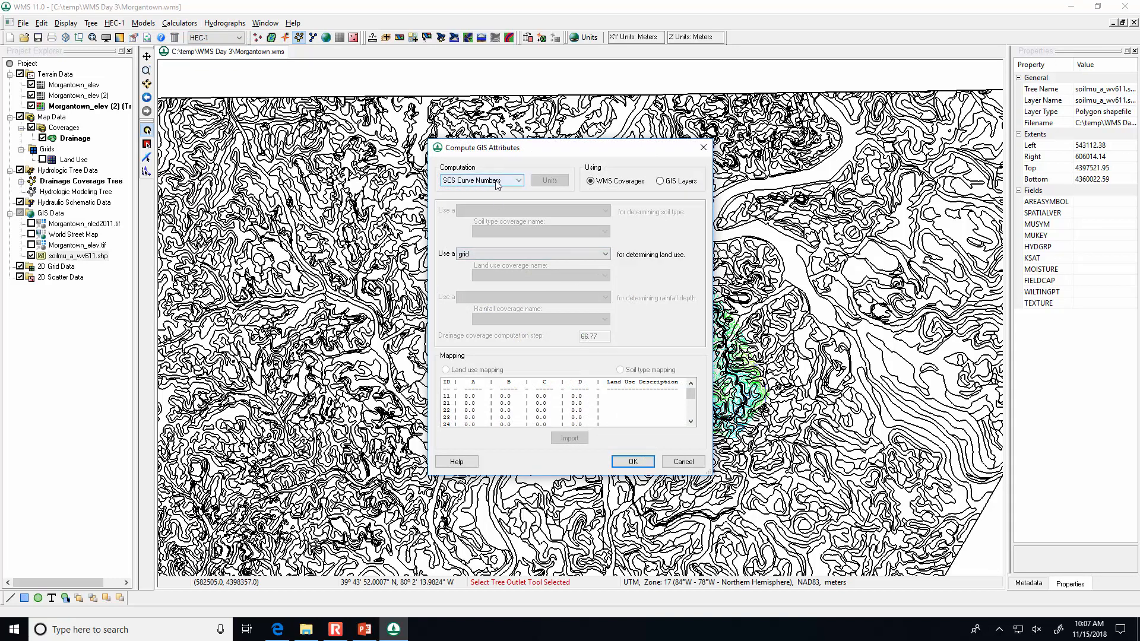
{"action": "left_click", "coordinate": [661, 181]}
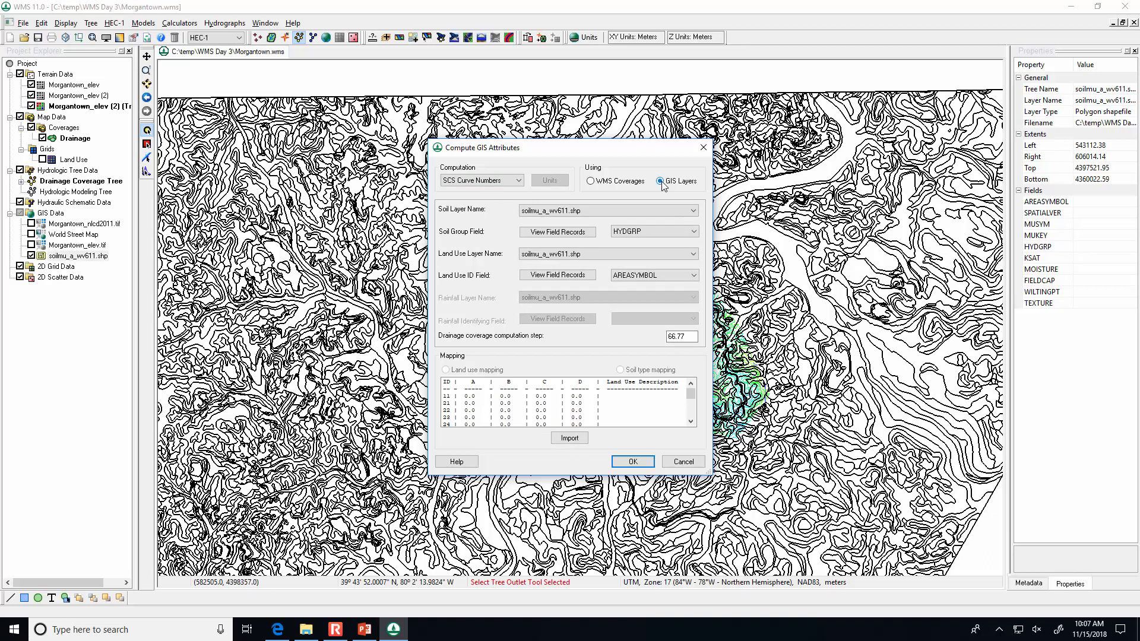
{"action": "left_click", "coordinate": [647, 207]}
{"action": "left_click", "coordinate": [647, 208]}
{"action": "left_click", "coordinate": [646, 255]}
{"action": "left_click", "coordinate": [646, 255]}
{"action": "left_click", "coordinate": [613, 182]}
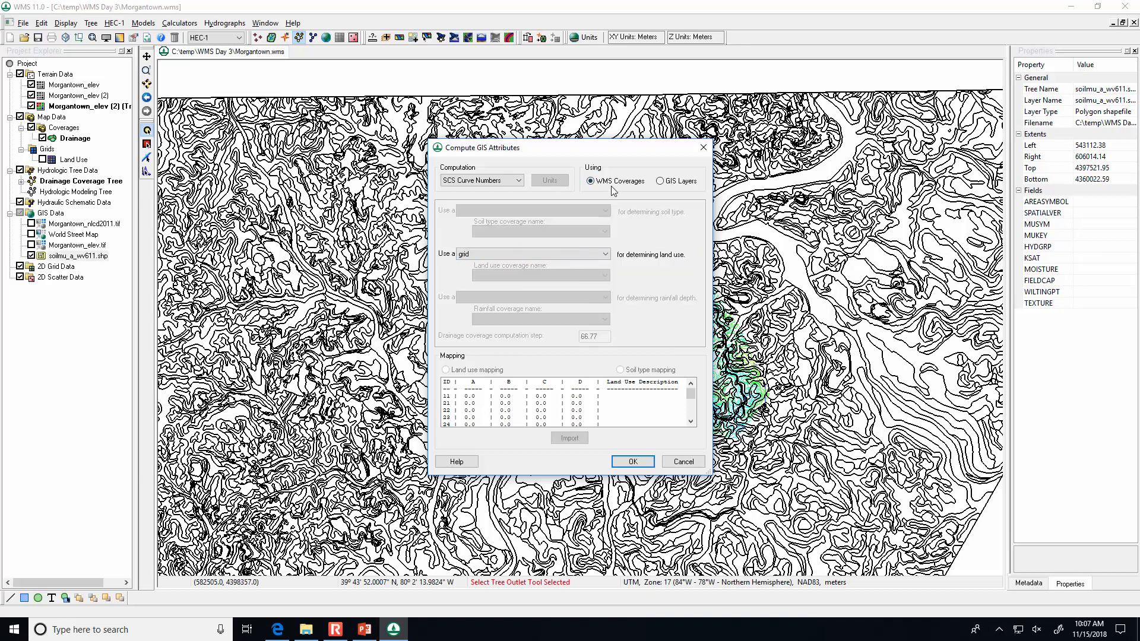
{"action": "left_click", "coordinate": [684, 462]}
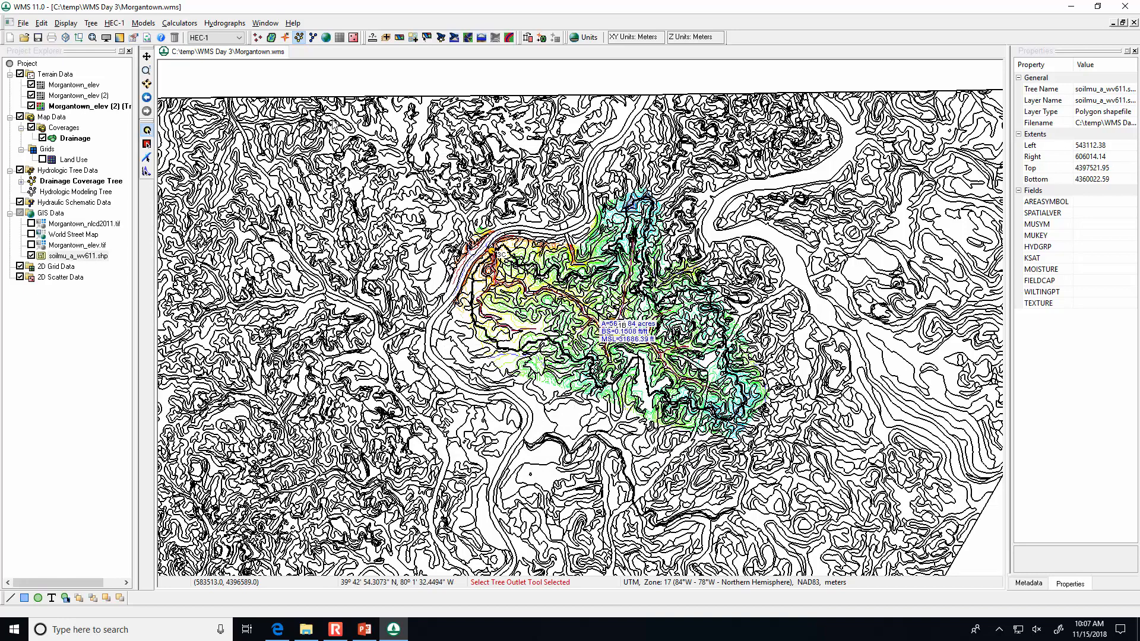
Create a new map coverage of type Soil Type, keeping its default name and elevation.
{"action": "right_click", "coordinate": [65, 129]}
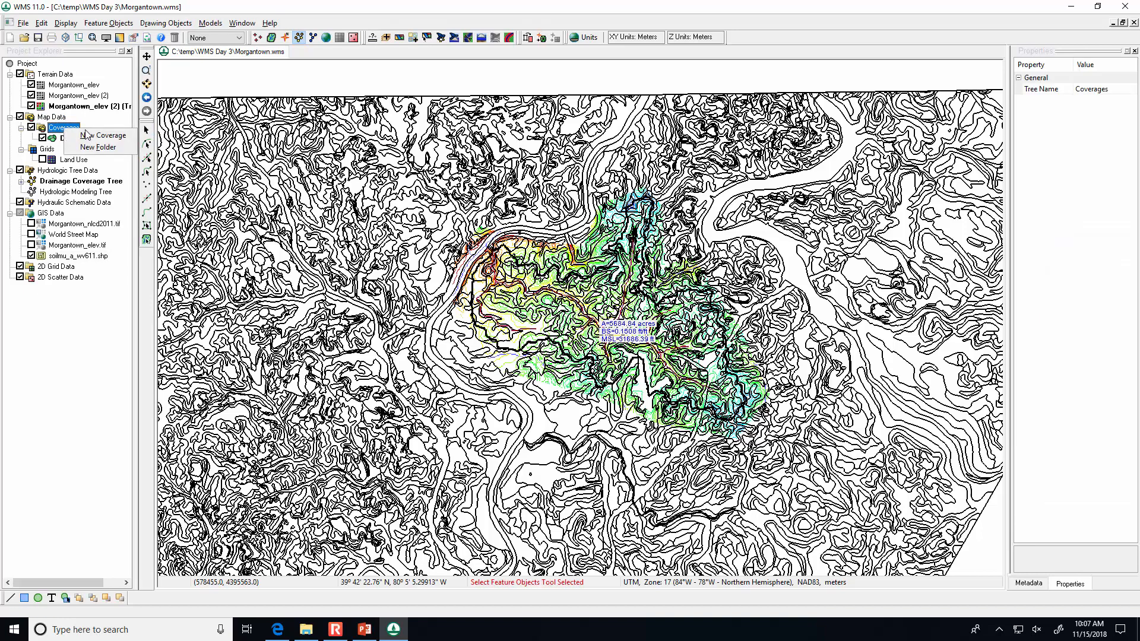
{"action": "left_click", "coordinate": [95, 137]}
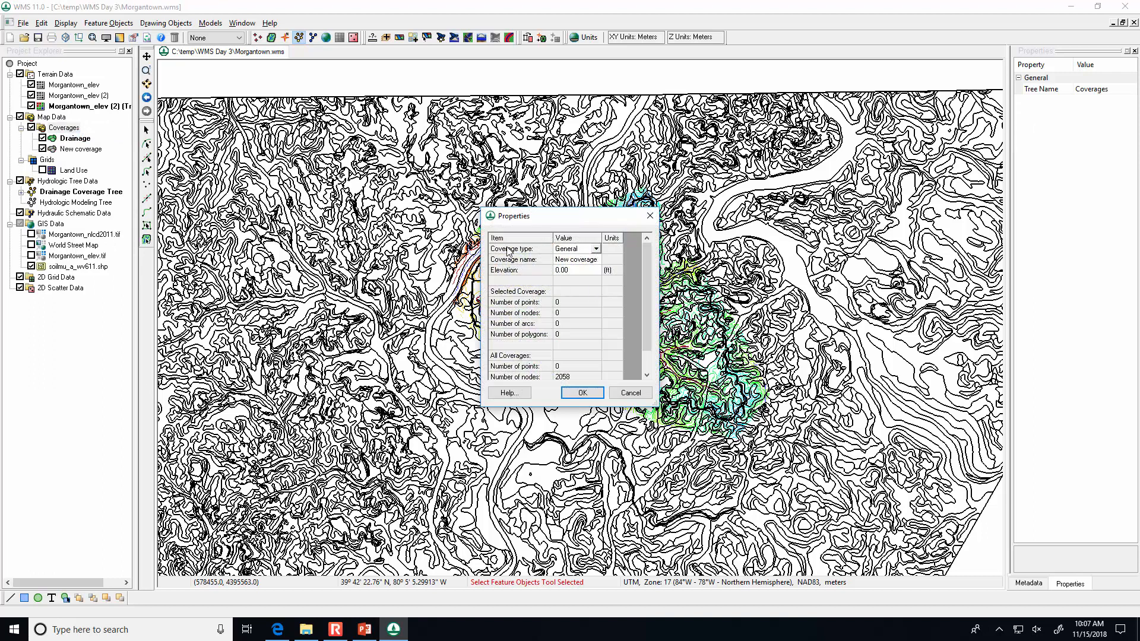
{"action": "left_click", "coordinate": [596, 249]}
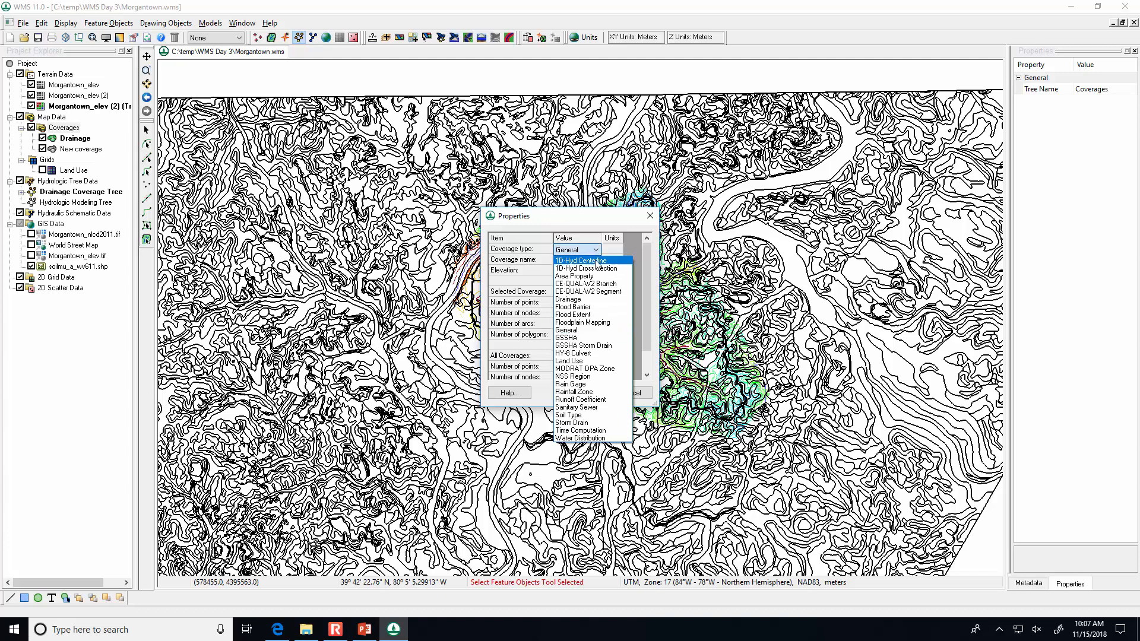
{"action": "left_click", "coordinate": [590, 416]}
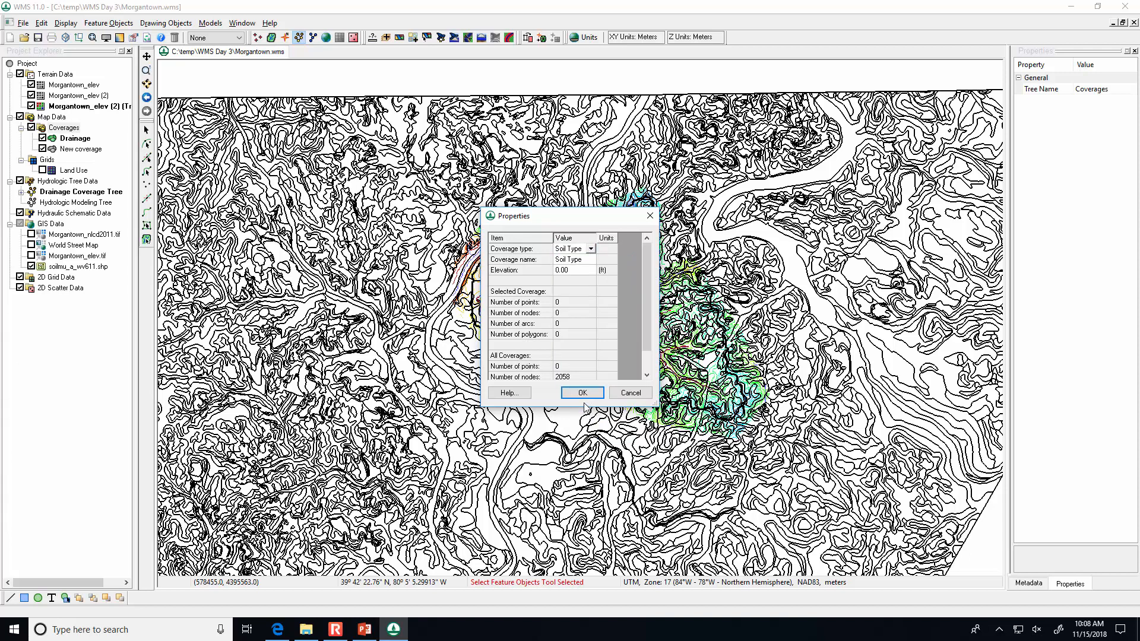
{"action": "left_click", "coordinate": [582, 393]}
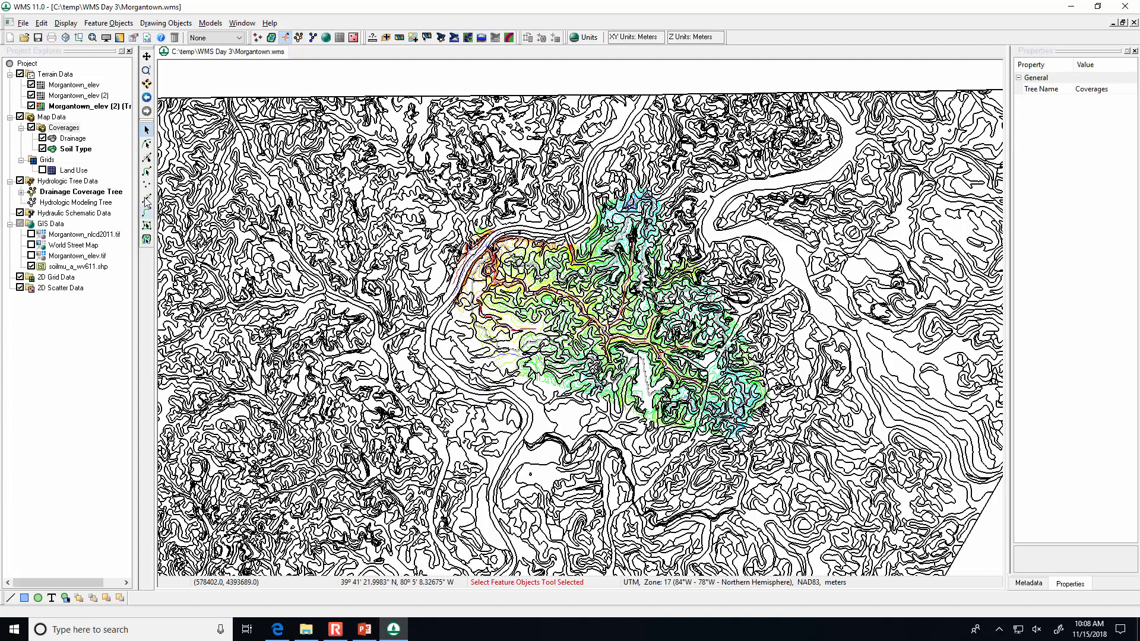
Compare the Drainage and Soil Type coverages as the active coverage and look through the commands offered for Soil Type.
{"action": "left_click", "coordinate": [75, 139]}
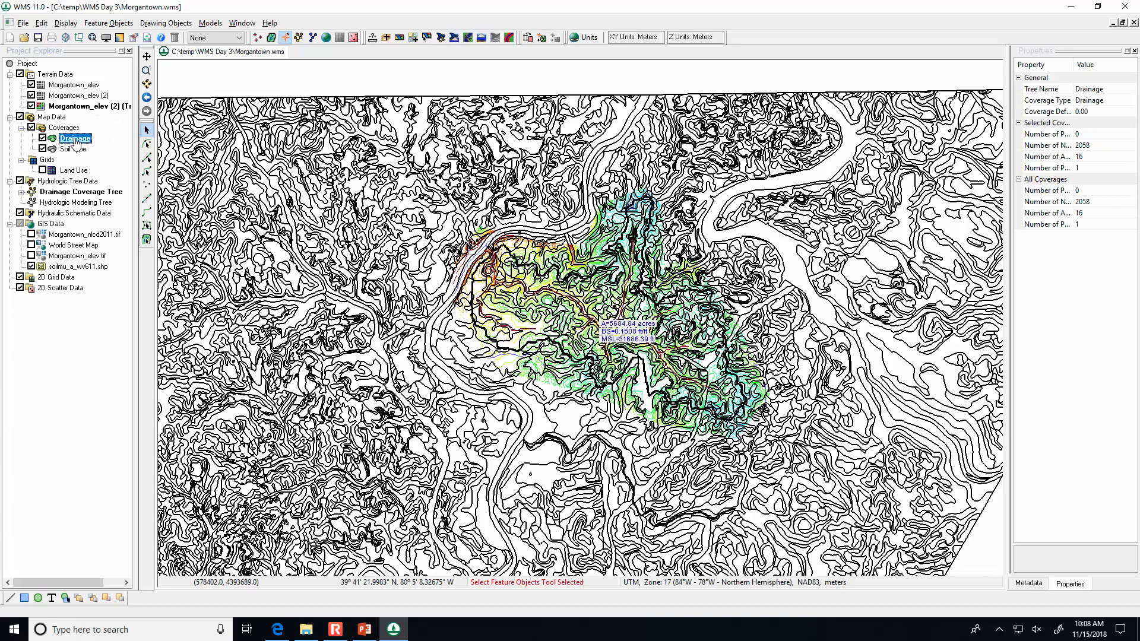
{"action": "left_click", "coordinate": [76, 154]}
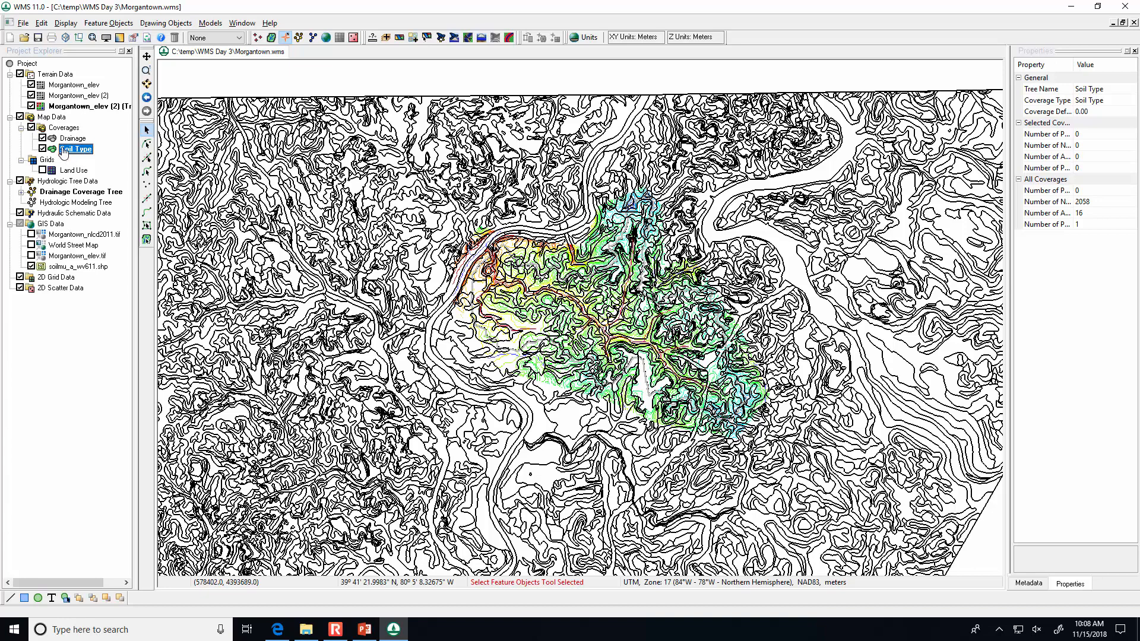
{"action": "right_click", "coordinate": [69, 153]}
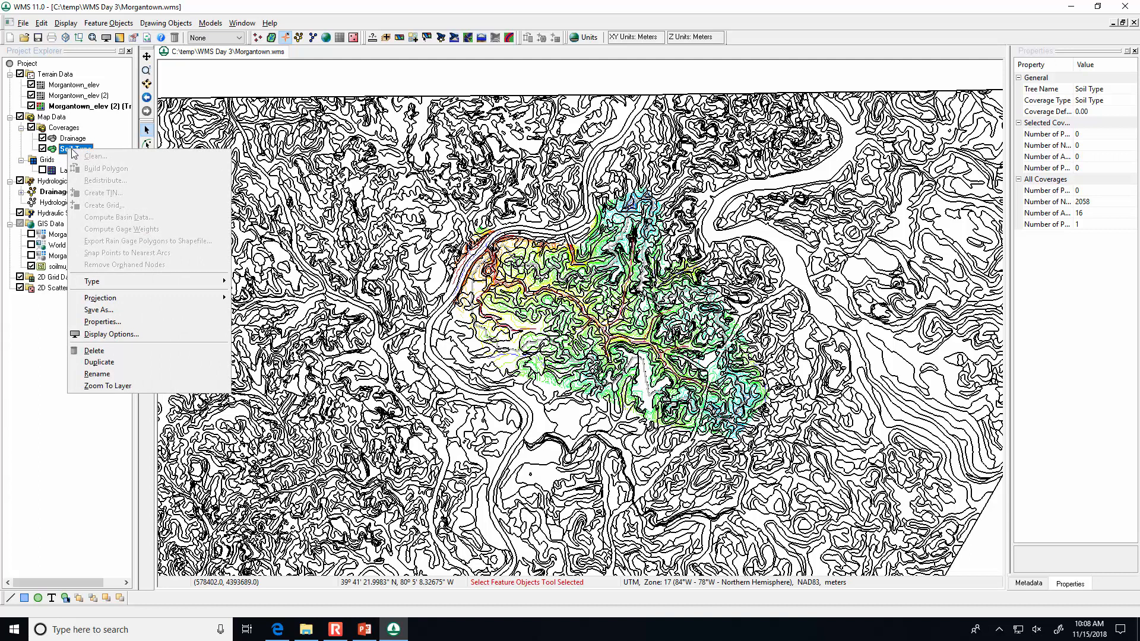
{"action": "left_click", "coordinate": [67, 154]}
{"action": "right_click", "coordinate": [74, 154]}
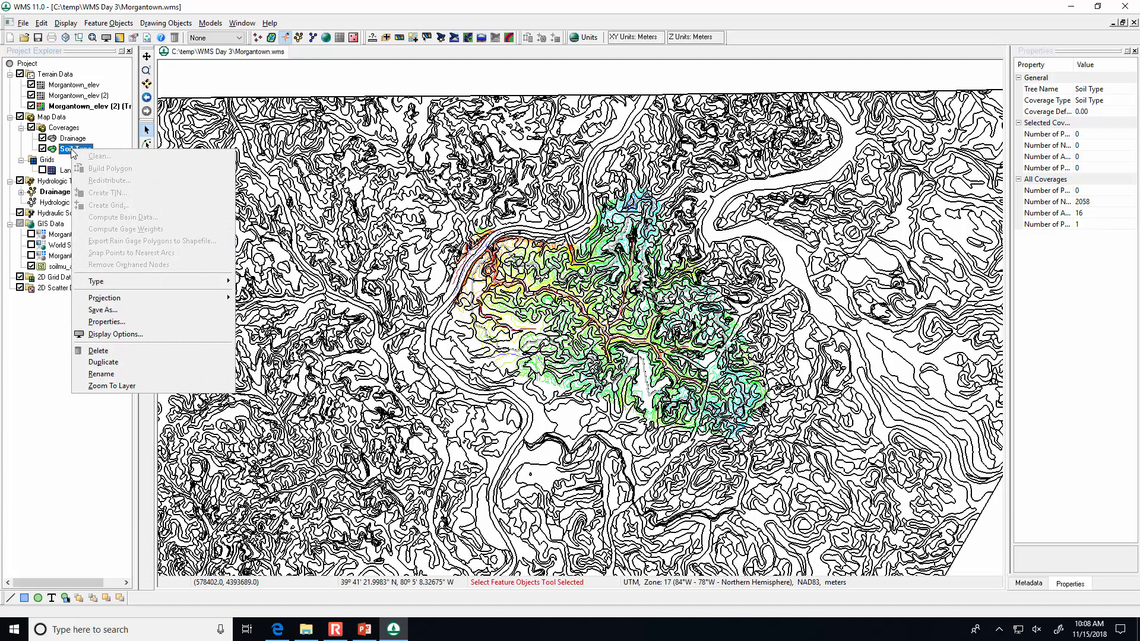
{"action": "key", "text": "Escape"}
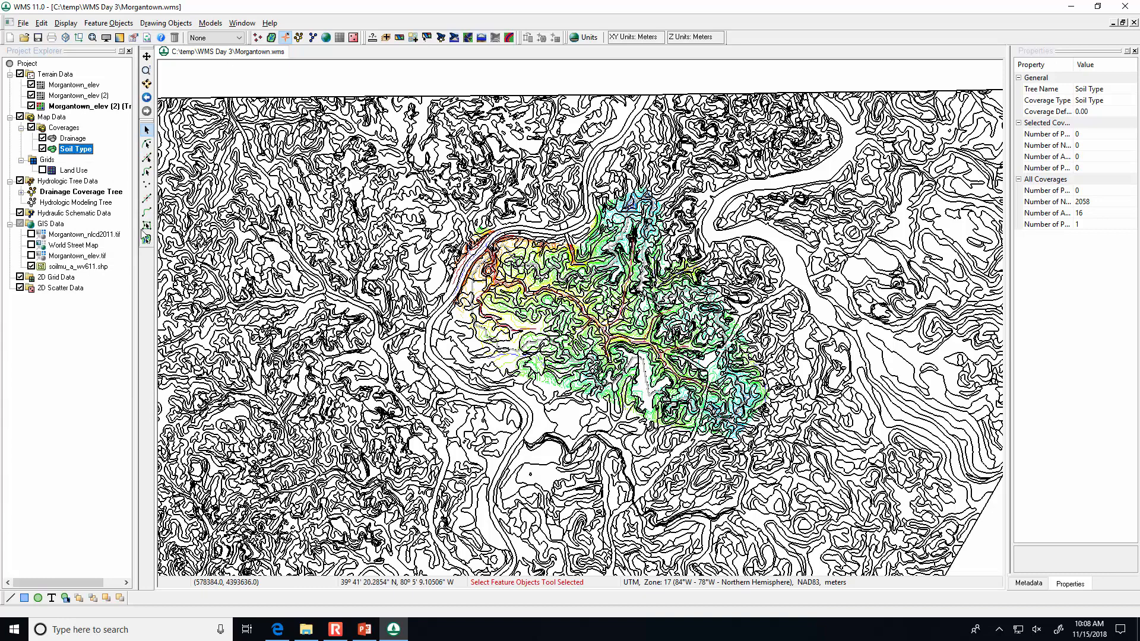
Look through the hydrologic modeling, drainage, map and terrain data modules, returning to the Soil Type coverage.
{"action": "left_click", "coordinate": [296, 38]}
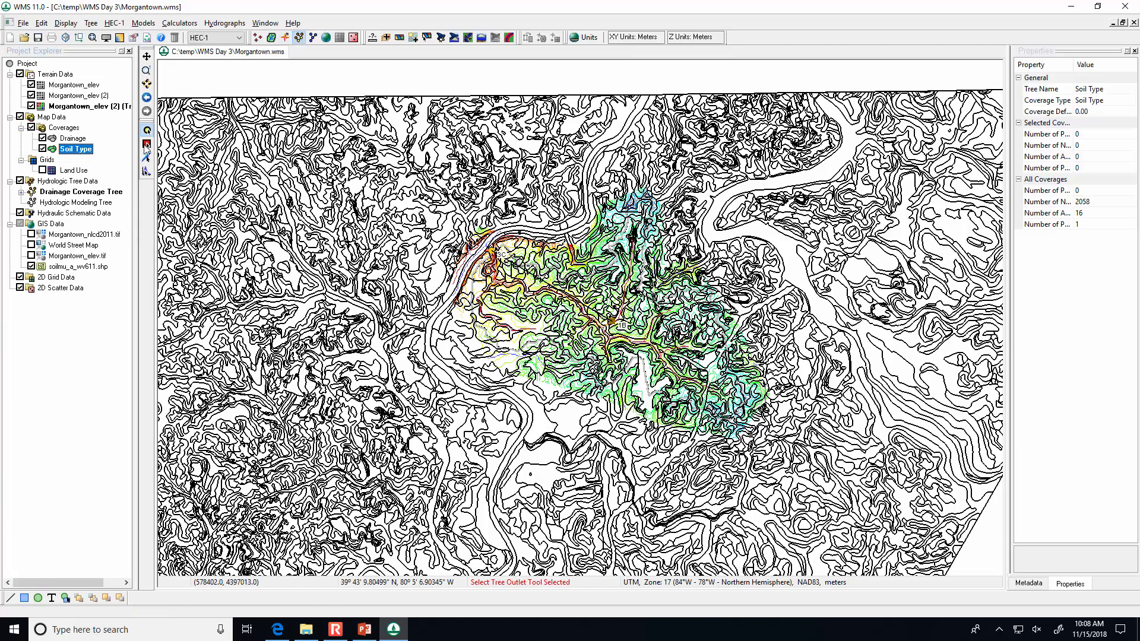
{"action": "left_click", "coordinate": [272, 38]}
{"action": "left_click", "coordinate": [285, 38]}
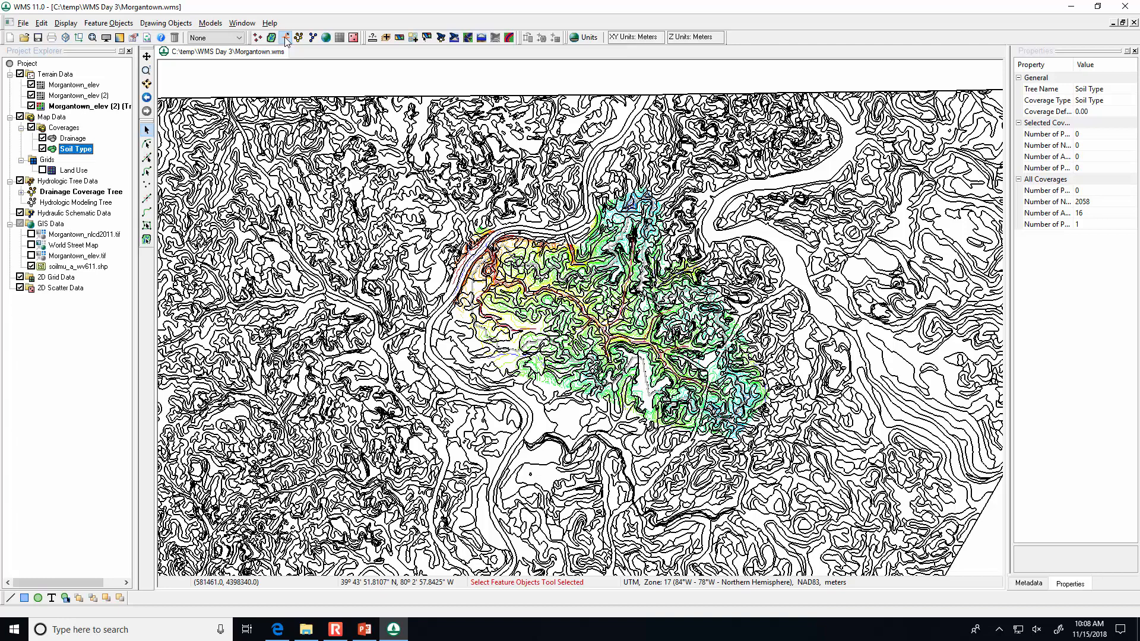
{"action": "left_click", "coordinate": [258, 38]}
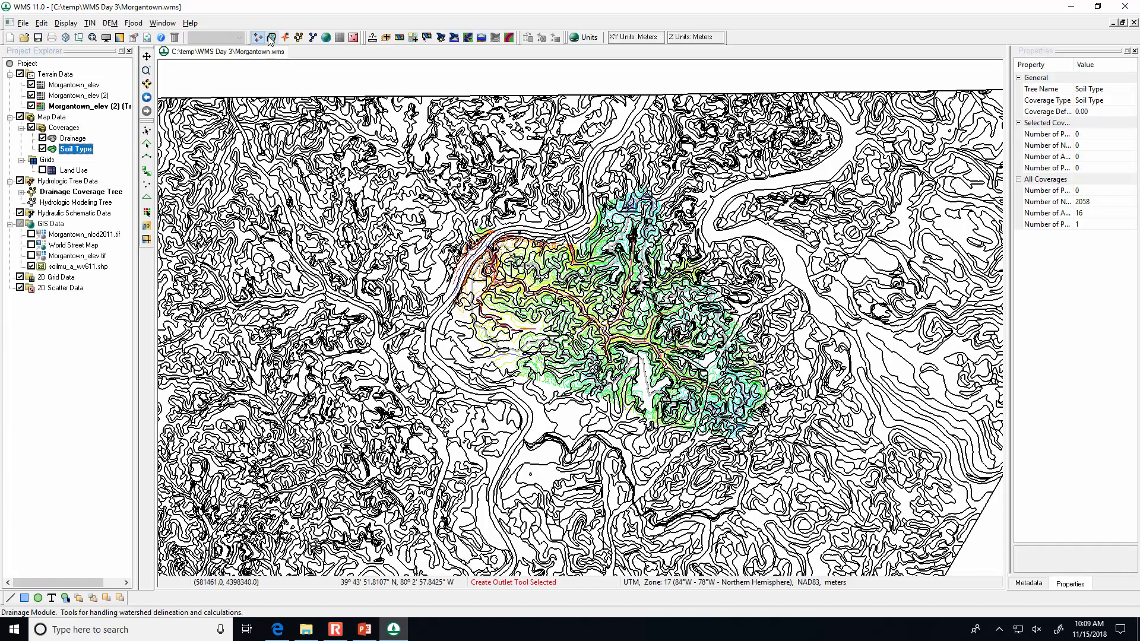
{"action": "left_click", "coordinate": [75, 150]}
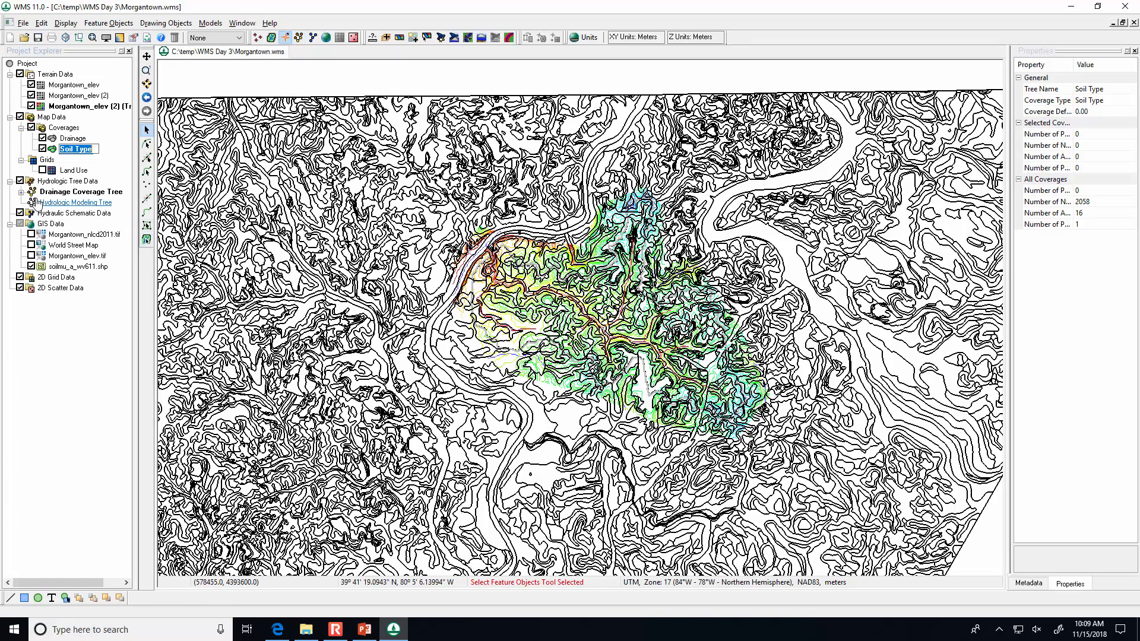
{"action": "left_click", "coordinate": [52, 149]}
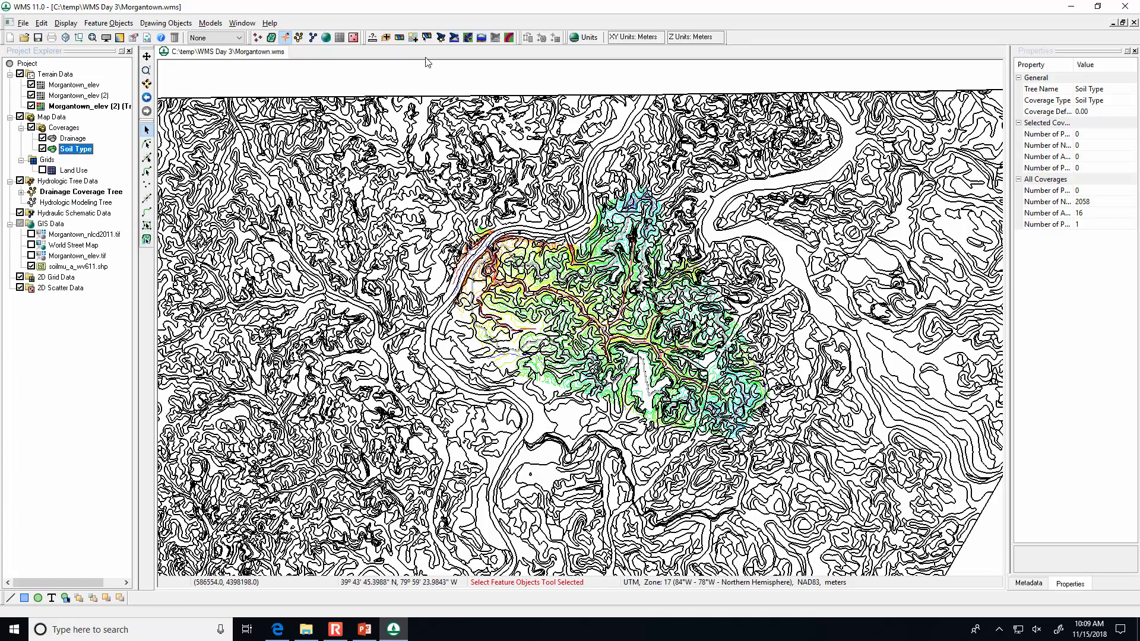
Select the polygons of soilmu_a_wv611.shp across a wide area surrounding the whole watershed.
{"action": "left_click", "coordinate": [335, 629]}
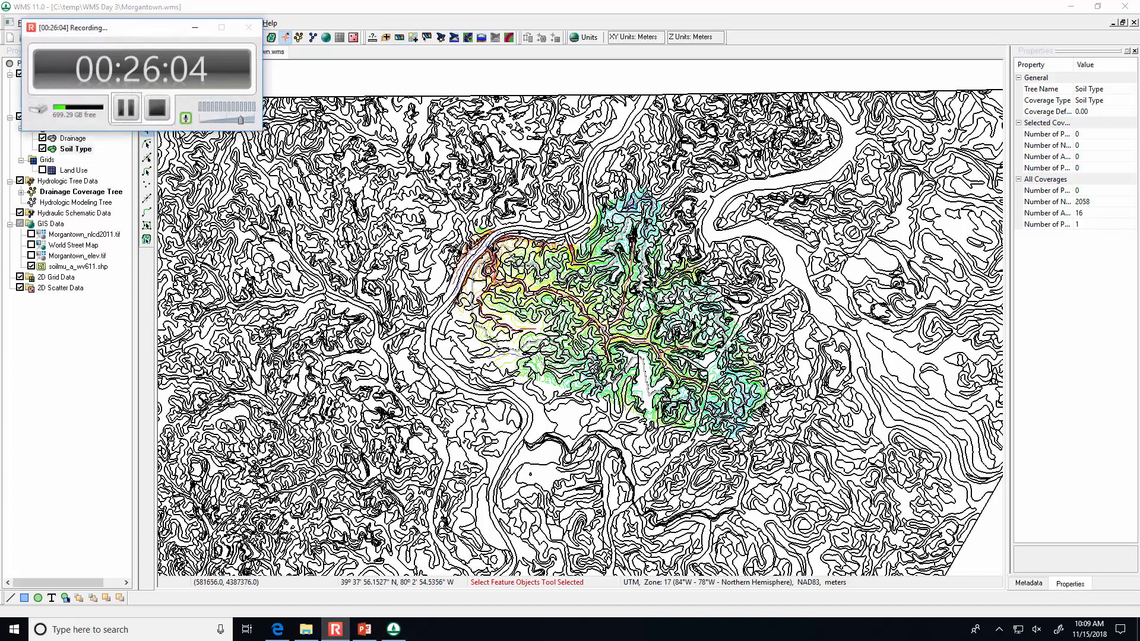
{"action": "left_click", "coordinate": [126, 108]}
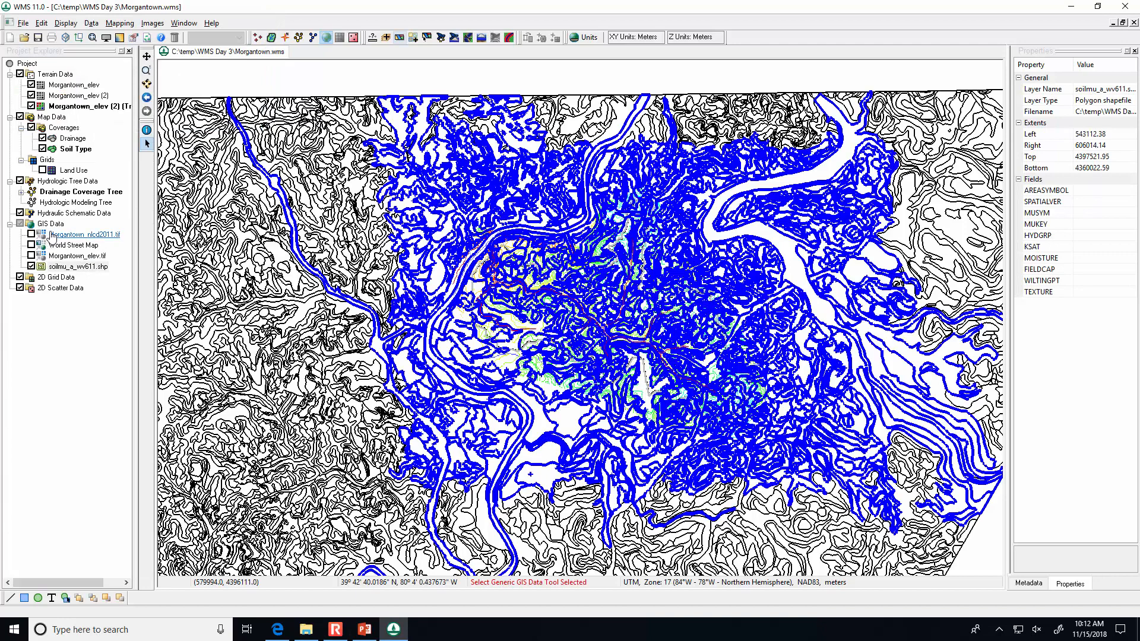
{"action": "left_click", "coordinate": [66, 267]}
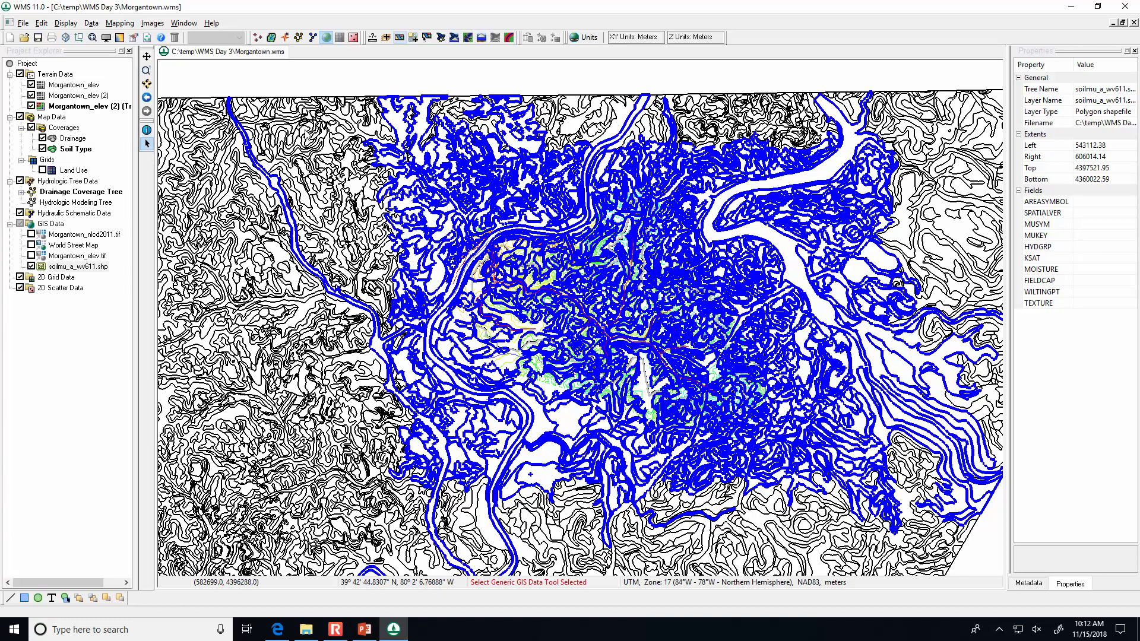
{"action": "left_click_drag", "start_coordinate": [331, 118], "coordinate": [937, 551]}
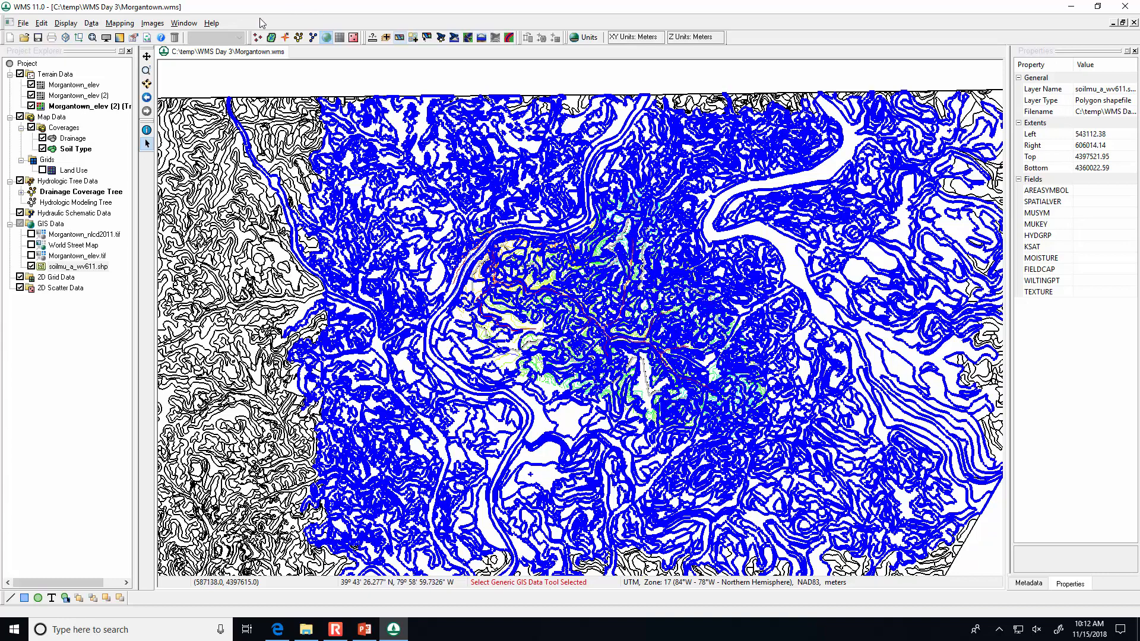
Start converting the selected soil polygons of soilmu_a_wv611.shp to feature objects, with Soil Type as the target coverage.
{"action": "left_click", "coordinate": [115, 24]}
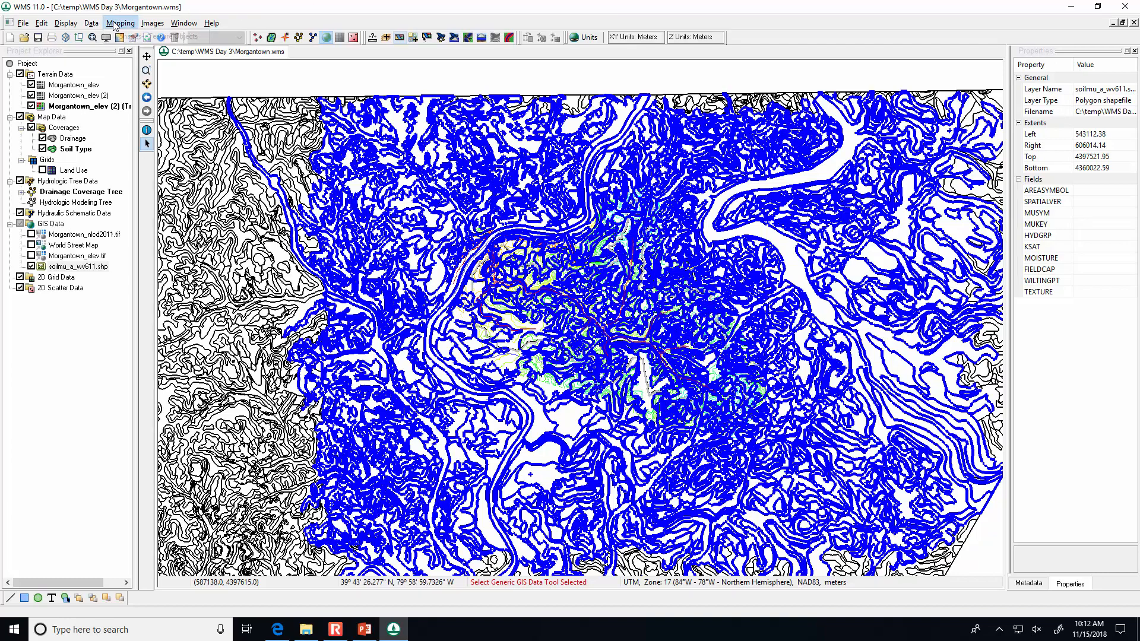
{"action": "left_click", "coordinate": [128, 38]}
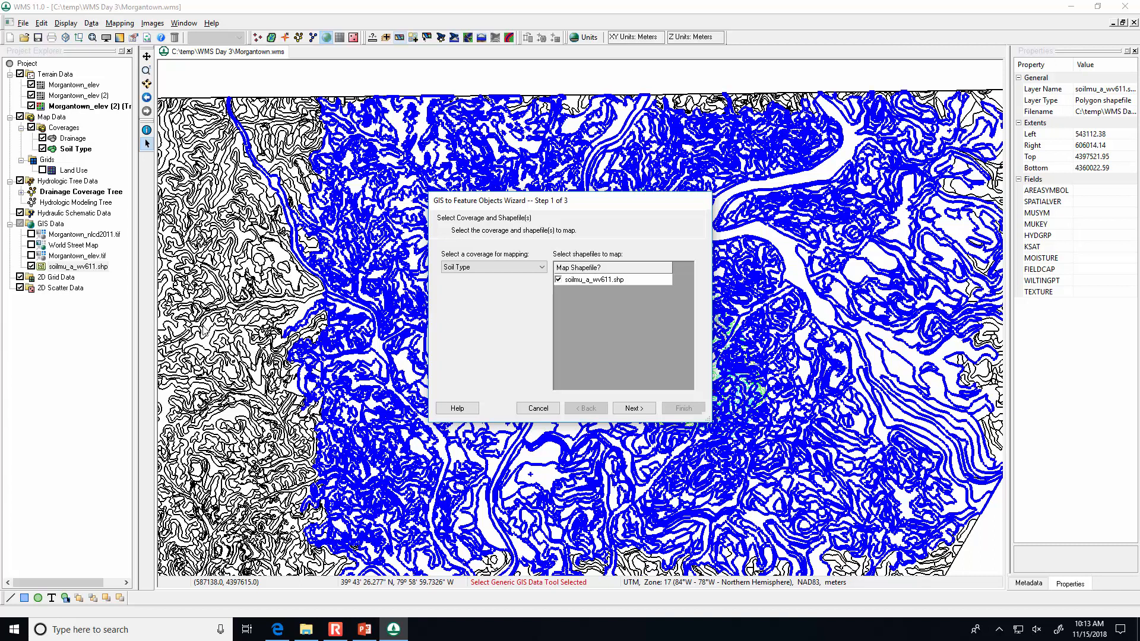
{"action": "left_click", "coordinate": [490, 268]}
{"action": "left_click", "coordinate": [489, 267]}
{"action": "left_click", "coordinate": [335, 630]}
{"action": "left_click", "coordinate": [124, 105]}
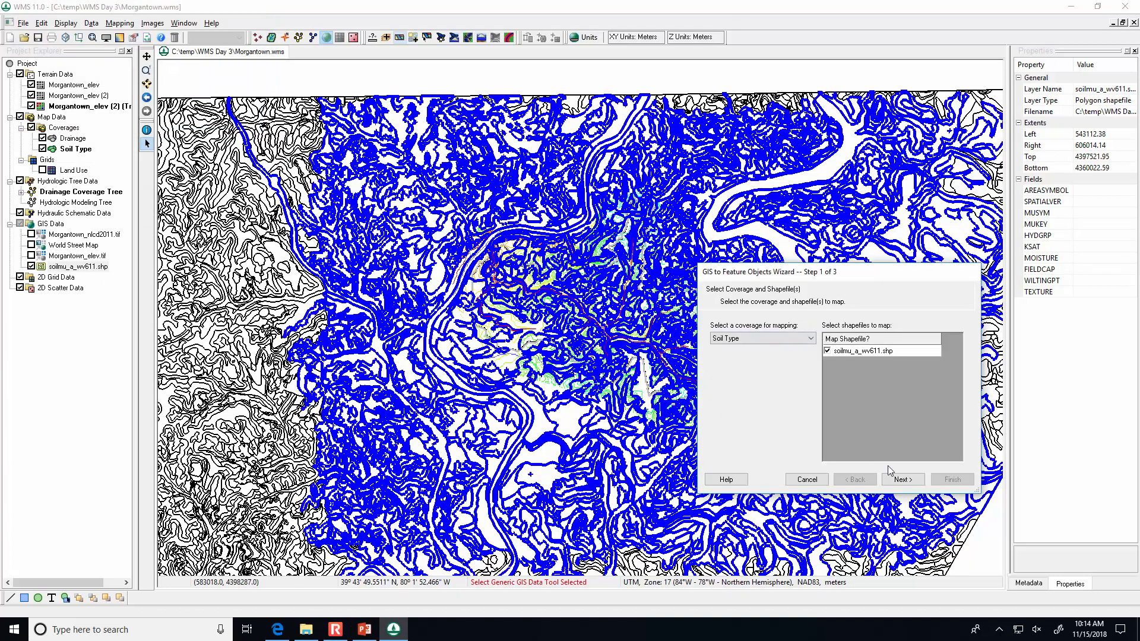
{"action": "left_click", "coordinate": [909, 478]}
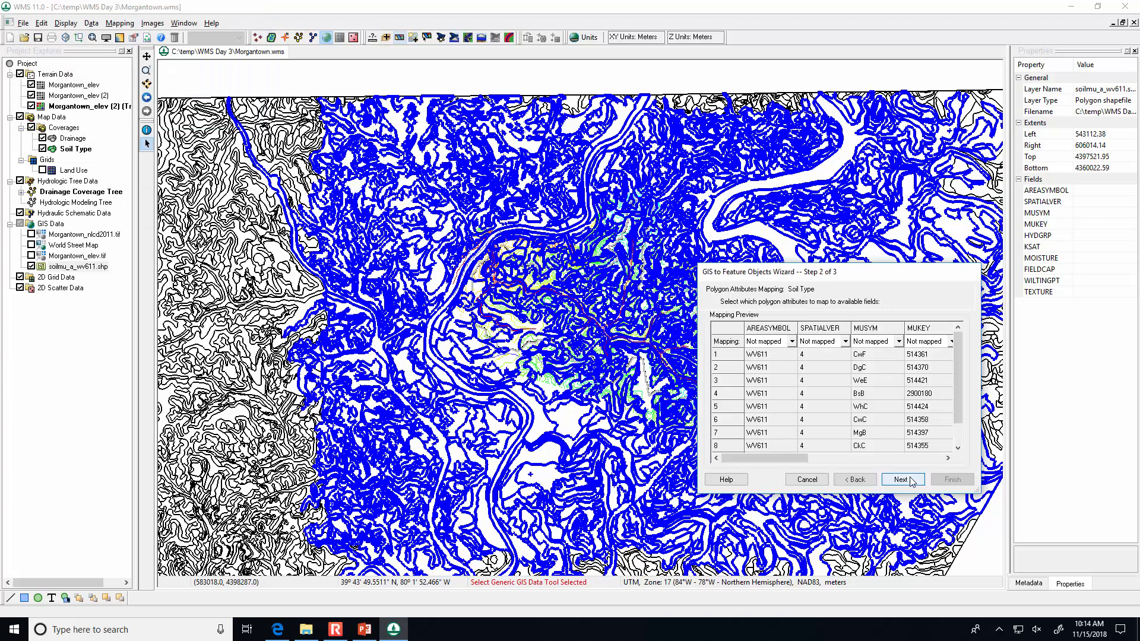
Check the polygon attribute mapping, keeping HYDGRP as SCS soil type and the other default assignments, and generate the feature objects.
{"action": "left_click_drag", "start_coordinate": [853, 274], "coordinate": [533, 173]}
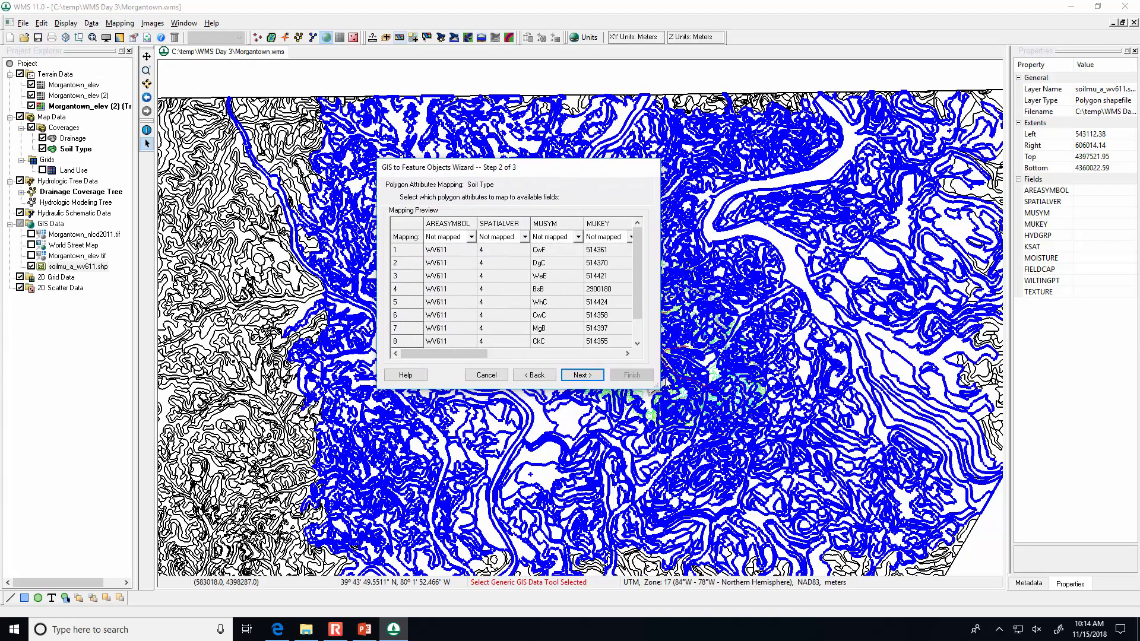
{"action": "left_click_drag", "start_coordinate": [658, 387], "coordinate": [876, 446]}
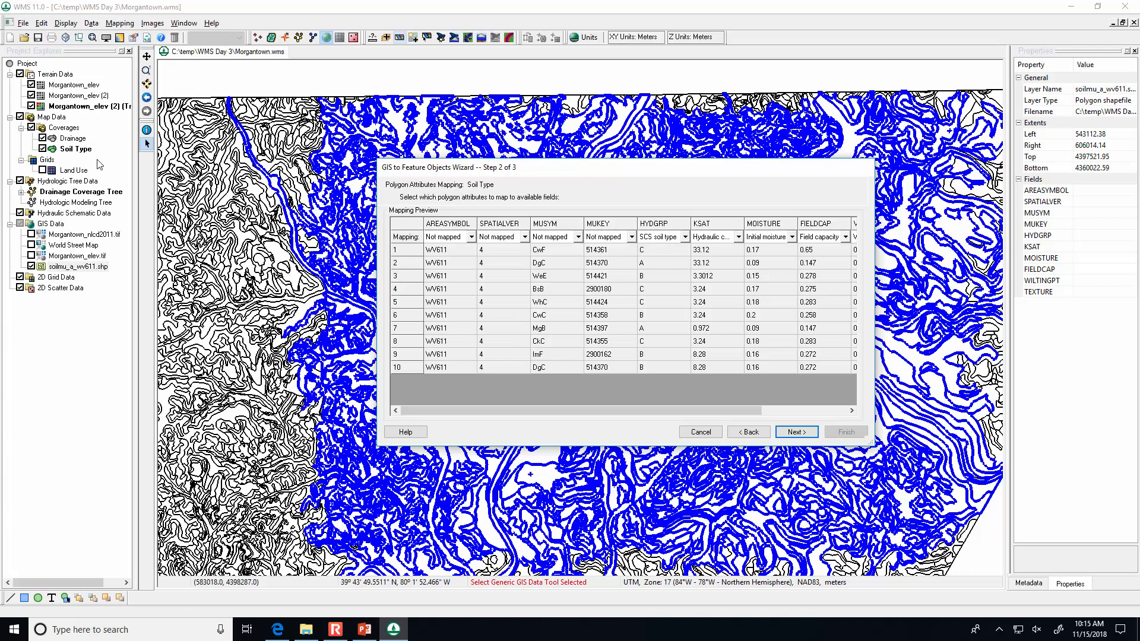
{"action": "left_click", "coordinate": [796, 432]}
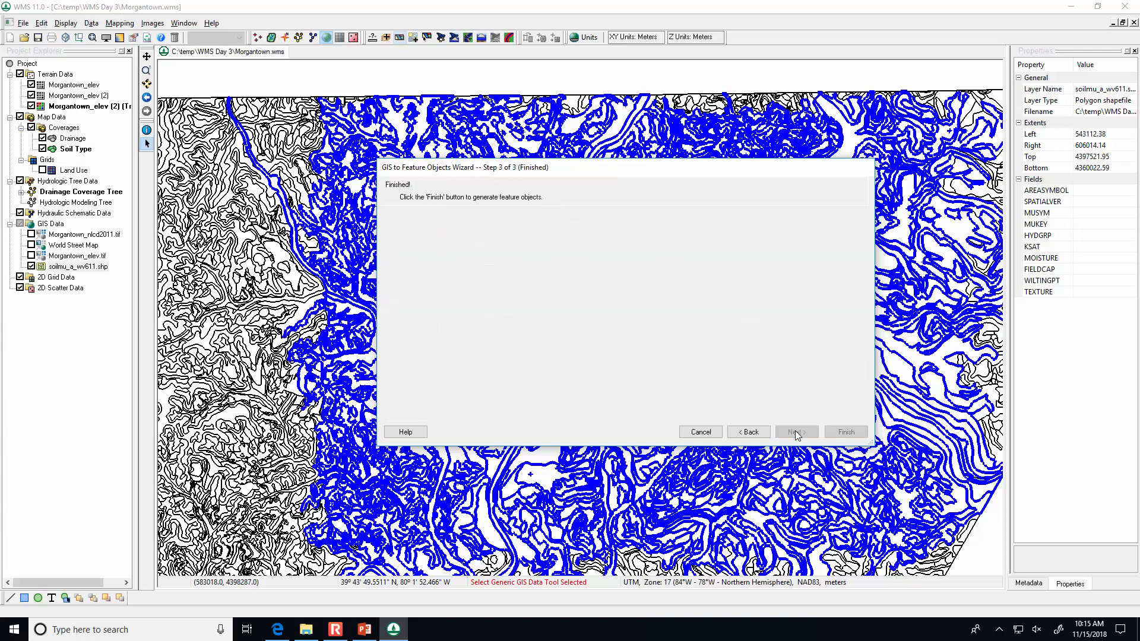
{"action": "left_click", "coordinate": [838, 432]}
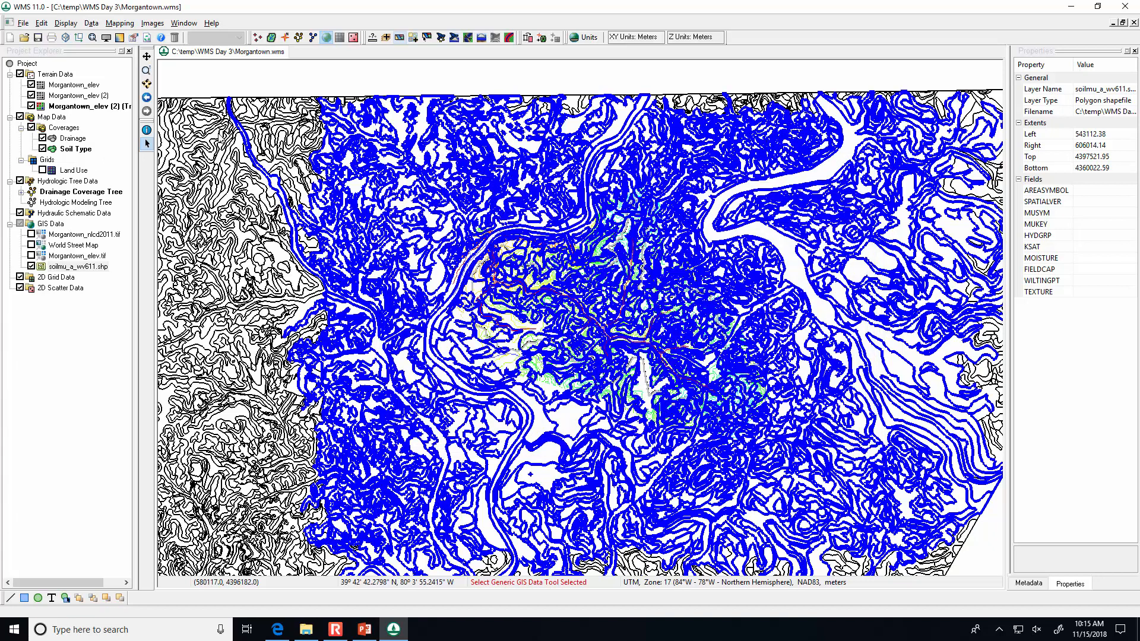
Hide the soilmu_a_wv611.shp layer, make Drainage the active coverage, and briefly show the Land Use grid over the watershed.
{"action": "left_click", "coordinate": [32, 266]}
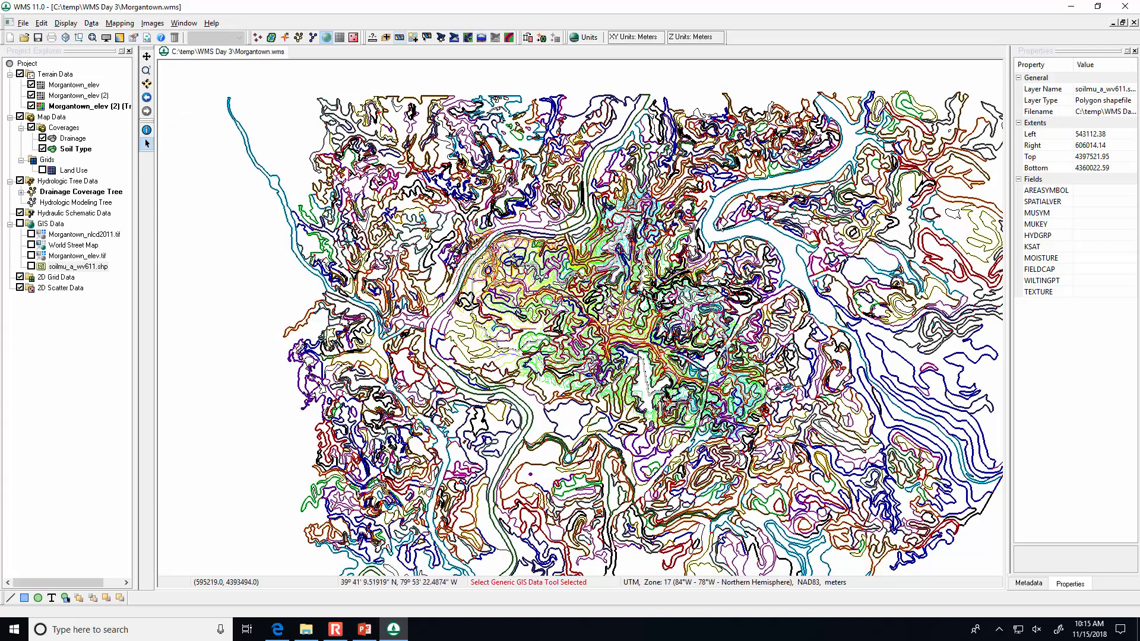
{"action": "left_click", "coordinate": [74, 139]}
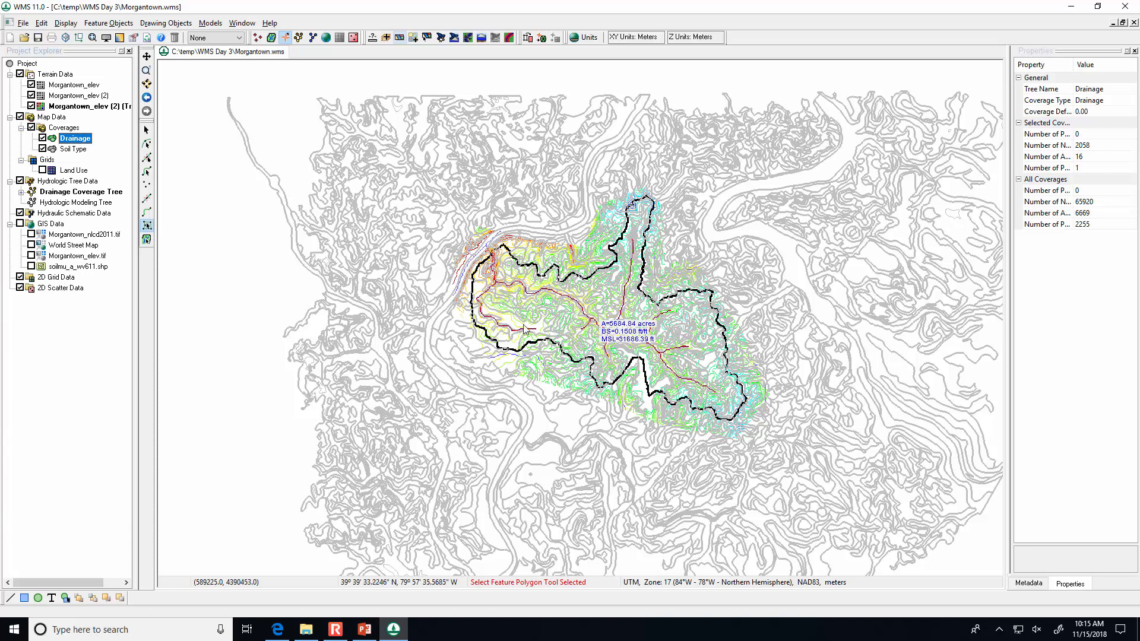
{"action": "left_click", "coordinate": [42, 171]}
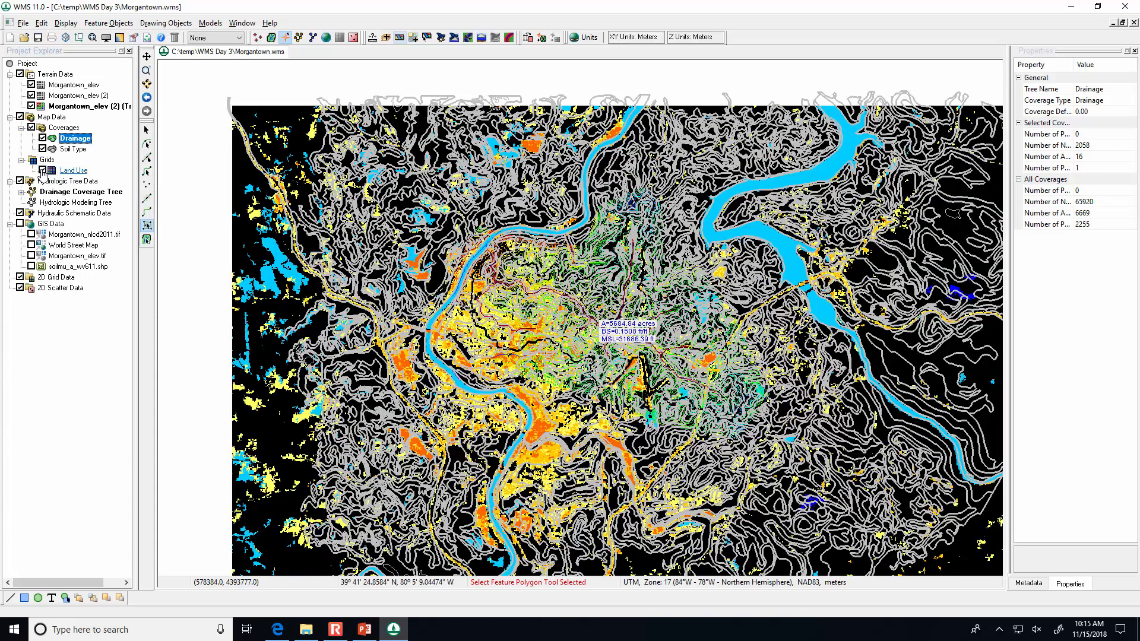
{"action": "left_click", "coordinate": [42, 171]}
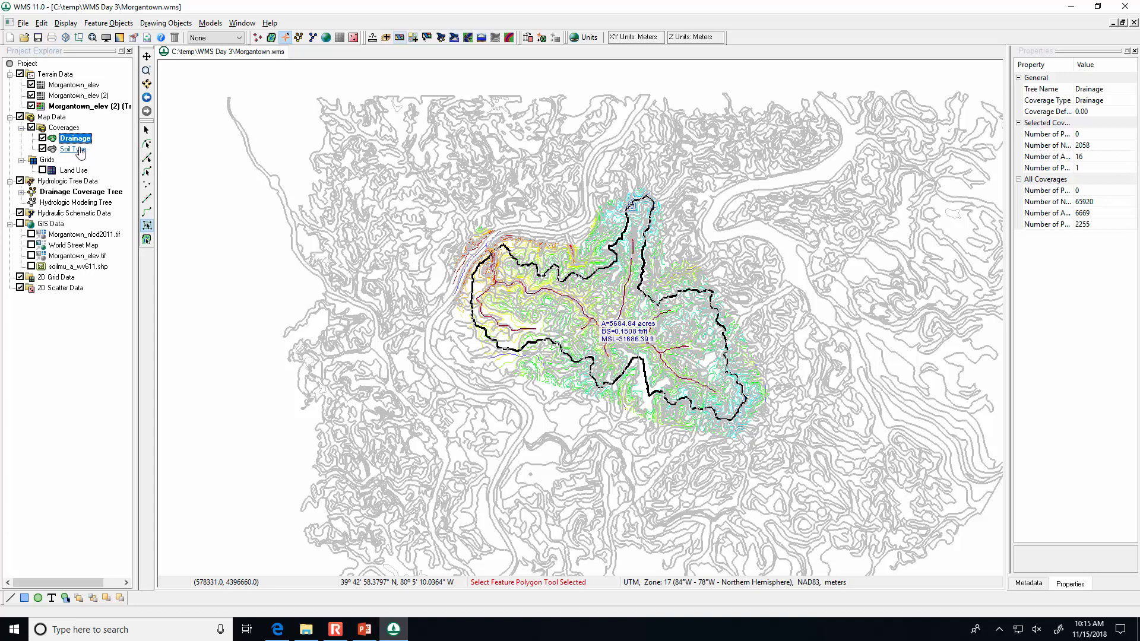
Set up an SCS Curve Numbers computation of GIS attributes in the hydrologic modeling module, using the Soil Type coverage and a land use grid.
{"action": "left_click", "coordinate": [300, 37]}
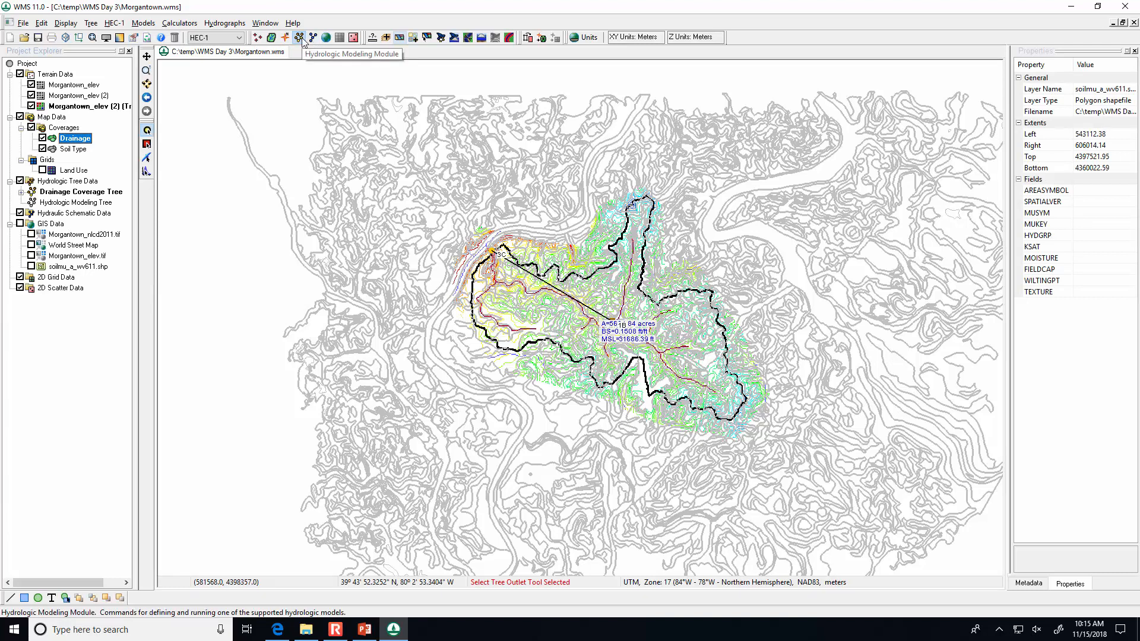
{"action": "left_click", "coordinate": [180, 23]}
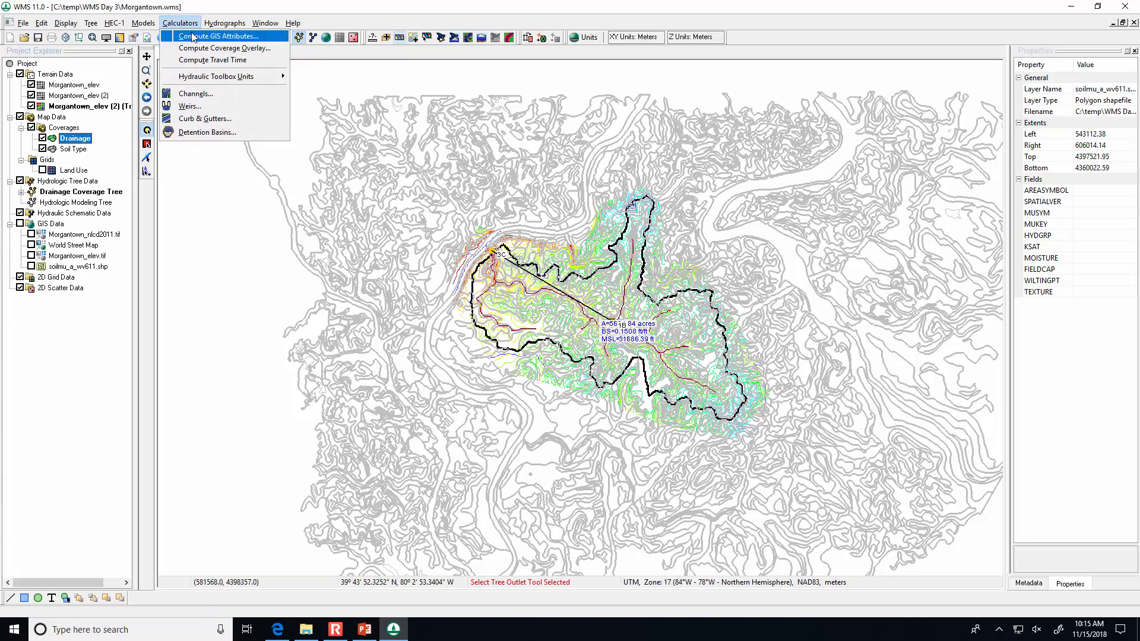
{"action": "left_click", "coordinate": [196, 37]}
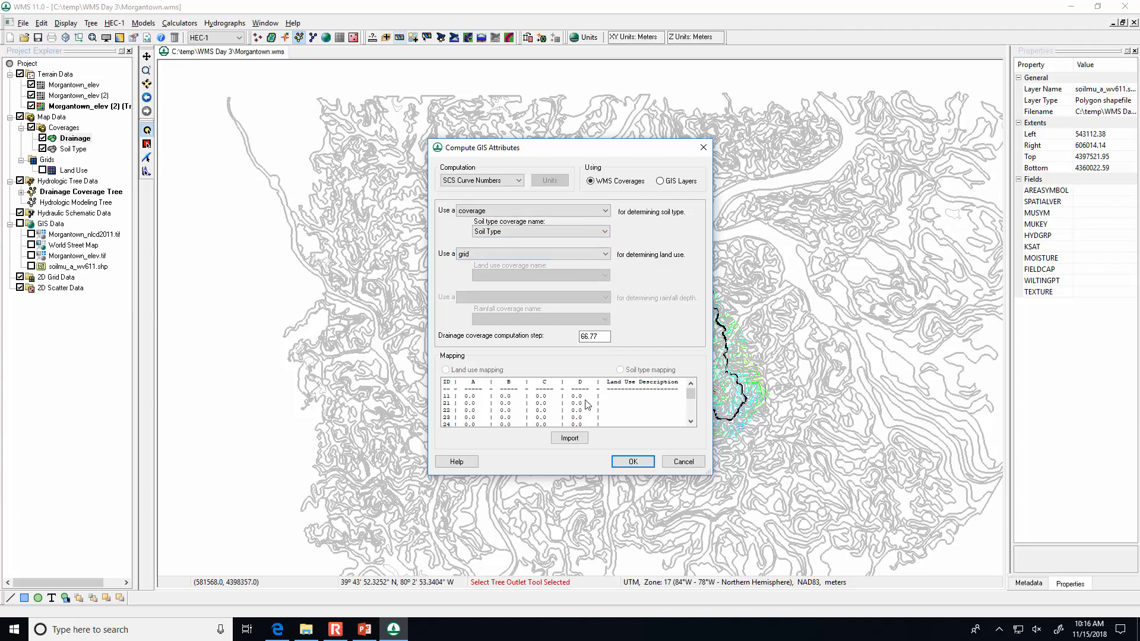
{"action": "mouse_move", "coordinate": [694, 393]}
{"action": "left_mouse_down"}
{"action": "mouse_move", "coordinate": [693, 420]}
{"action": "mouse_move", "coordinate": [695, 390]}
{"action": "left_mouse_up"}
Import the IWW Curve Number file from the WMS Day 3 folder as the land use table, overwriting the current one.
{"action": "left_click", "coordinate": [576, 440]}
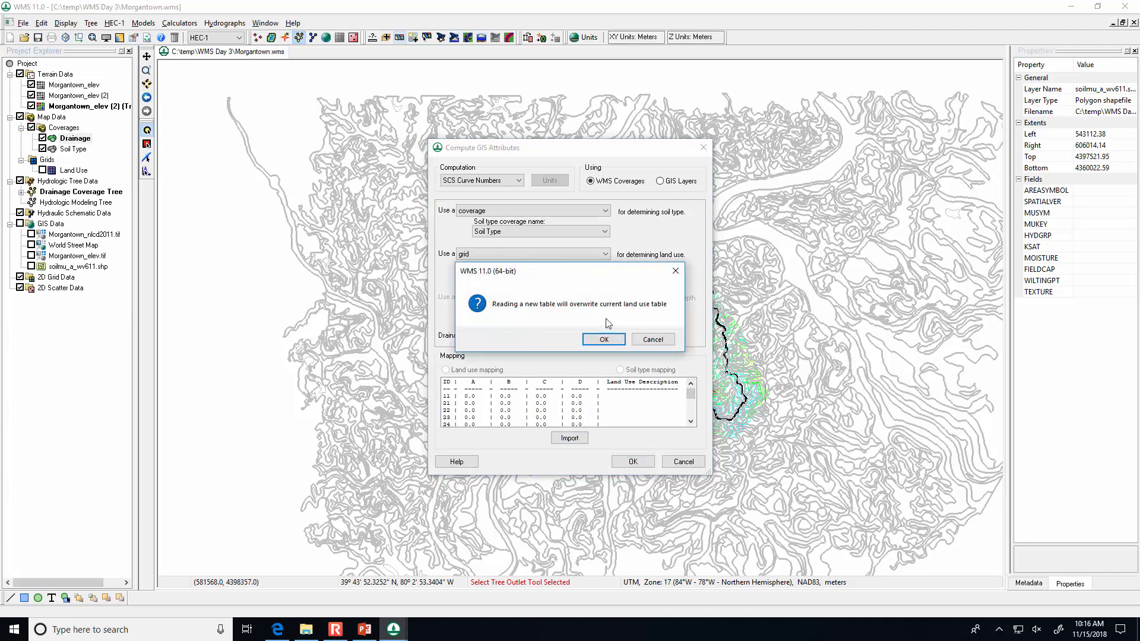
{"action": "left_click", "coordinate": [611, 340]}
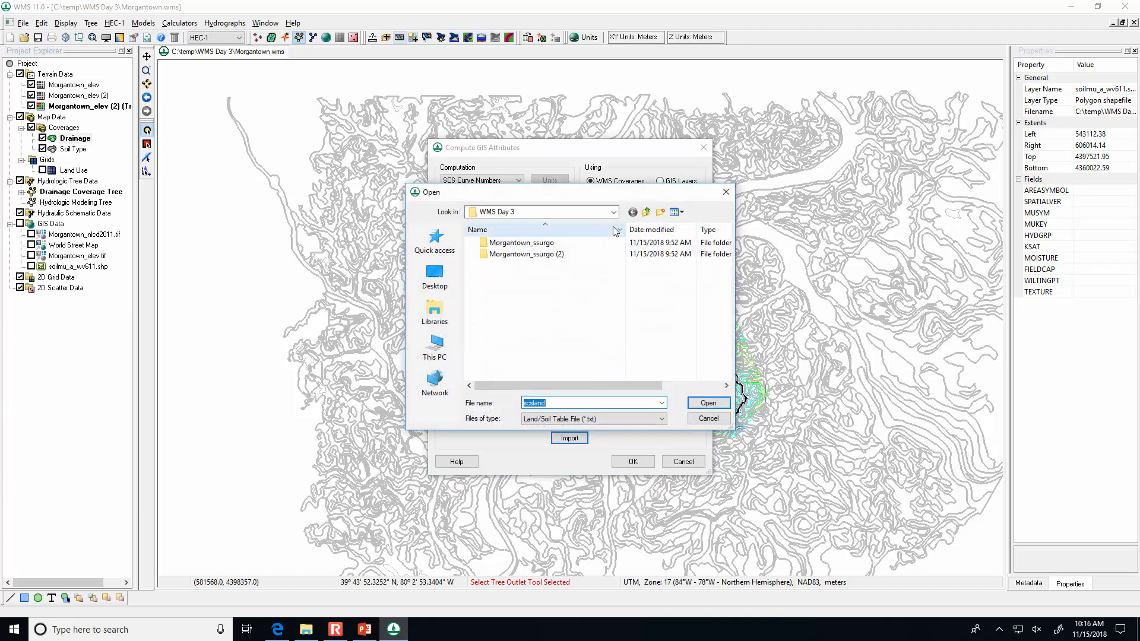
{"action": "left_click", "coordinate": [593, 420]}
{"action": "left_click", "coordinate": [587, 435]}
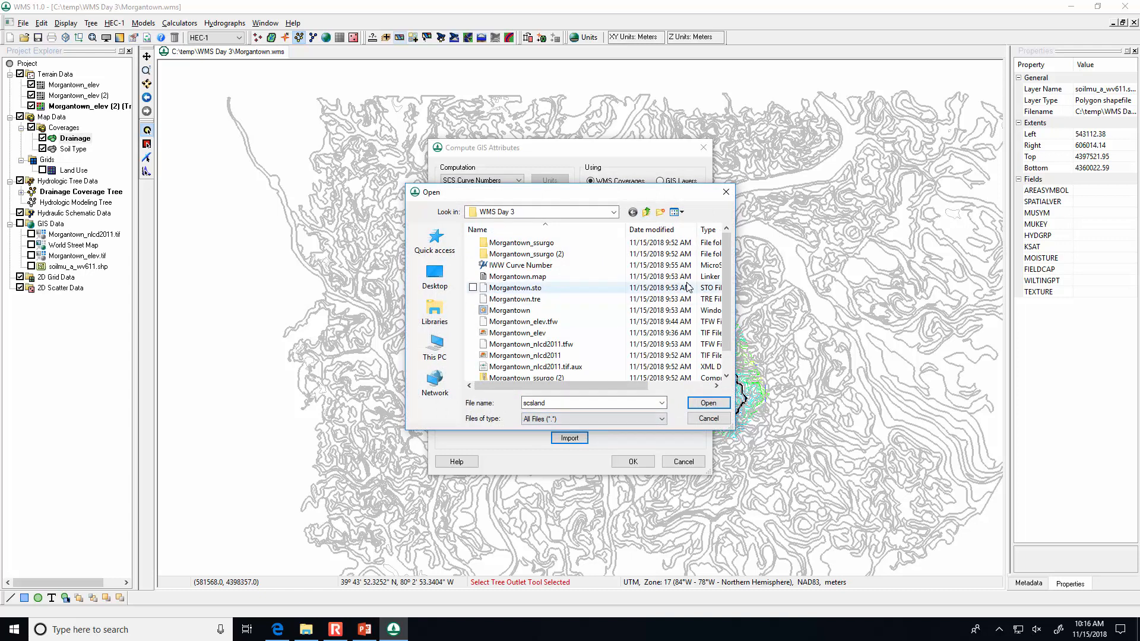
{"action": "left_click", "coordinate": [531, 266]}
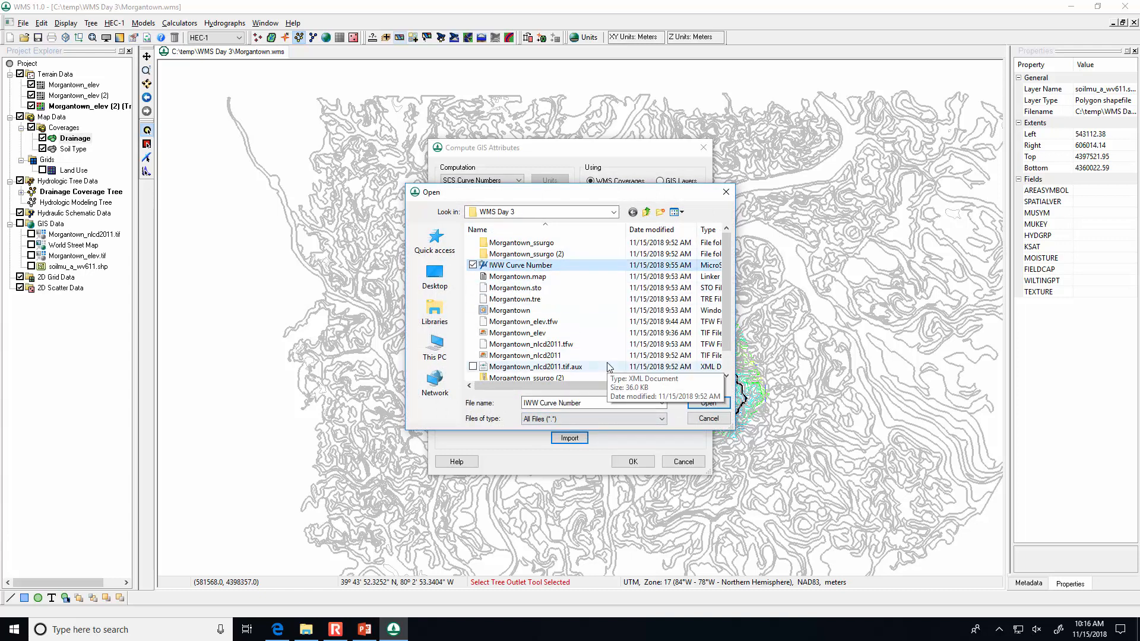
{"action": "left_click", "coordinate": [710, 403]}
Review the imported land use table, compute the curve number, and open the cn_report.txt report in Notepad.
{"action": "scroll", "coordinate": [692, 396], "scroll_direction": "down", "scroll_amount": 4}
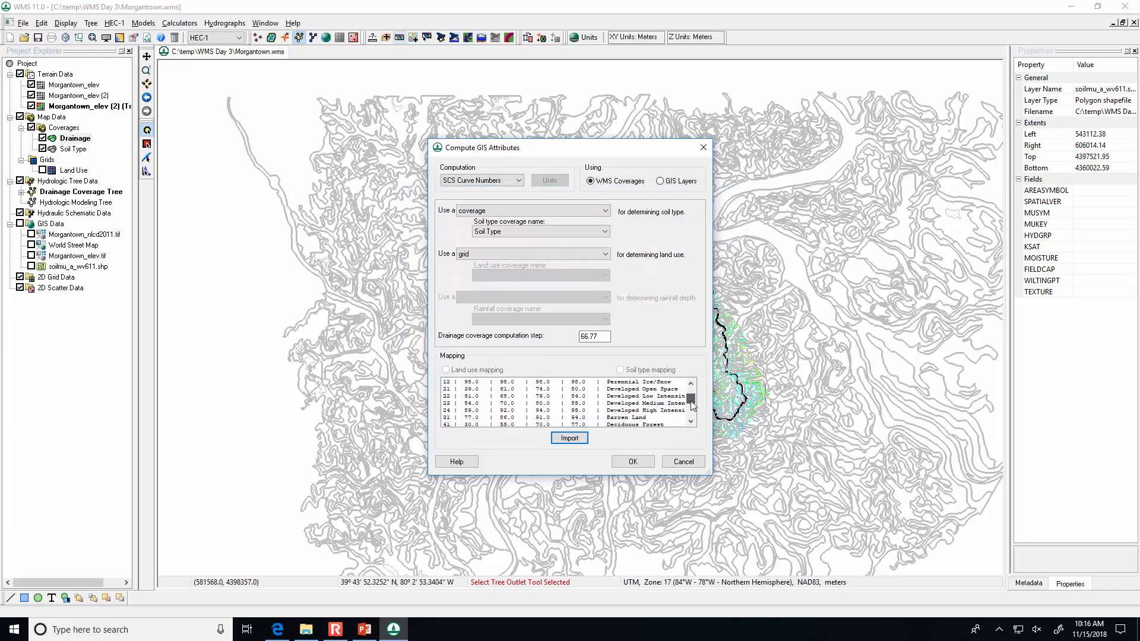
{"action": "scroll", "coordinate": [693, 410], "scroll_direction": "up", "scroll_amount": 5}
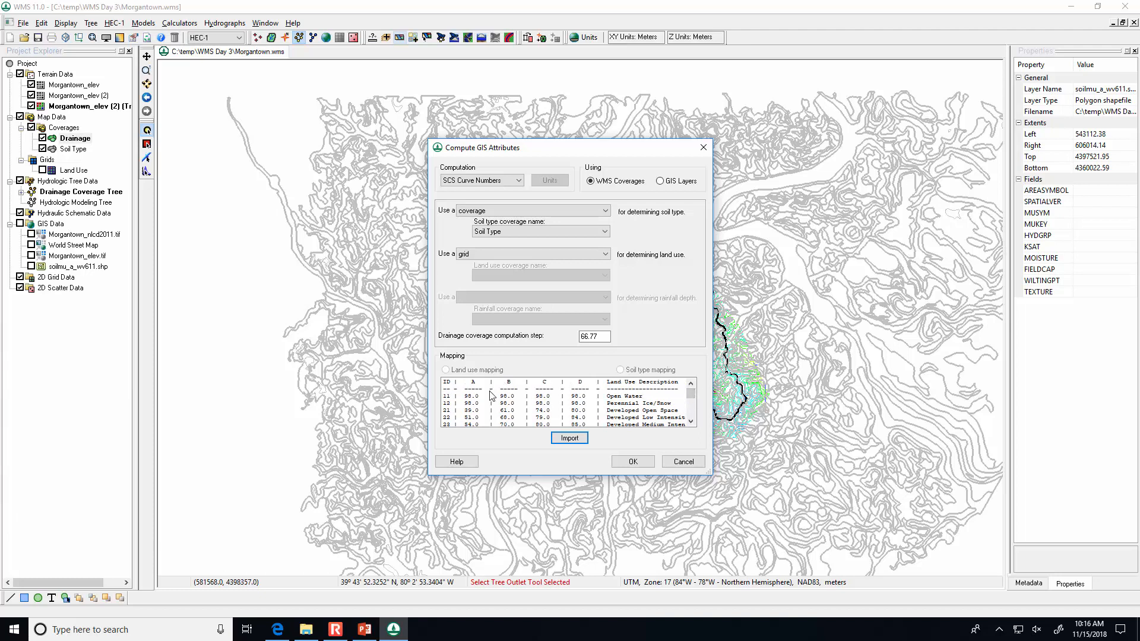
{"action": "scroll", "coordinate": [481, 408], "scroll_direction": "down", "scroll_amount": 4}
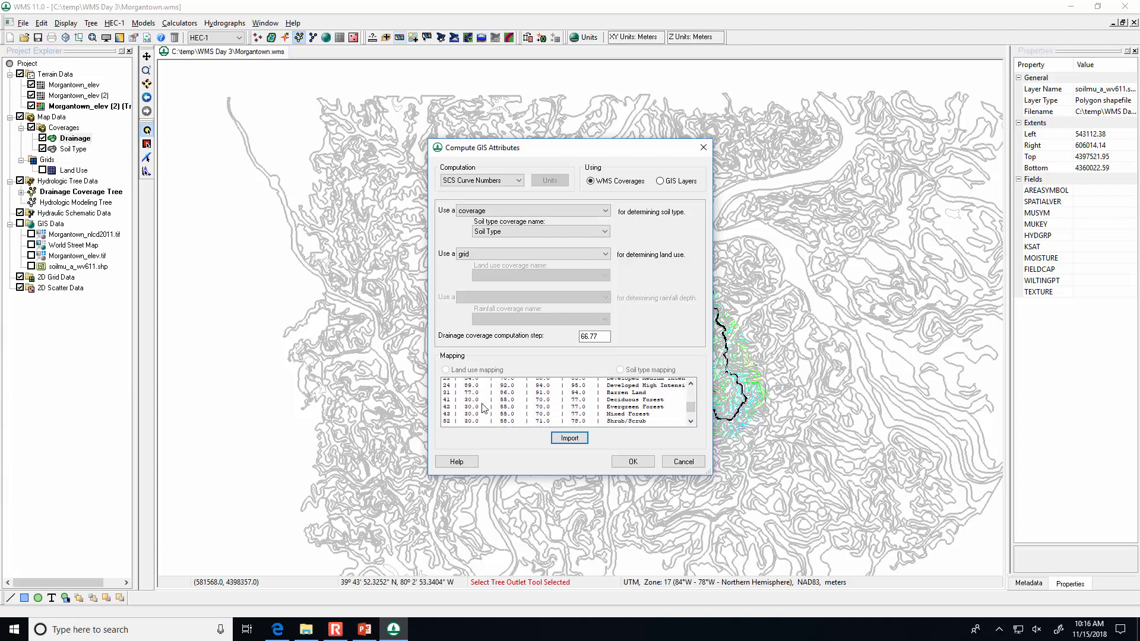
{"action": "left_click", "coordinate": [642, 460]}
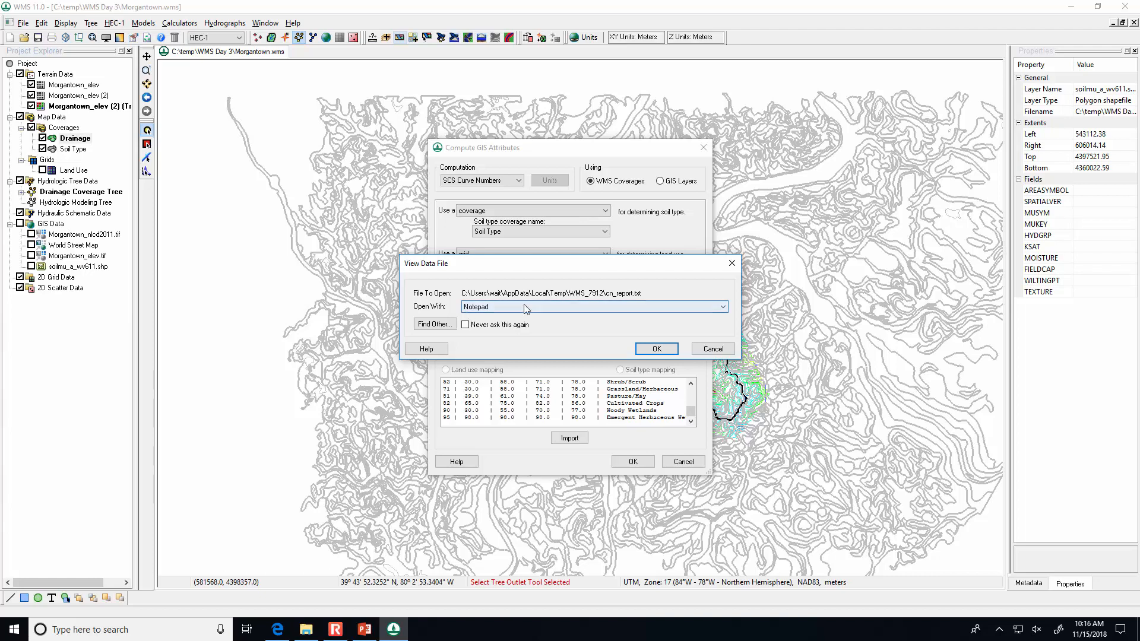
{"action": "left_click", "coordinate": [657, 349]}
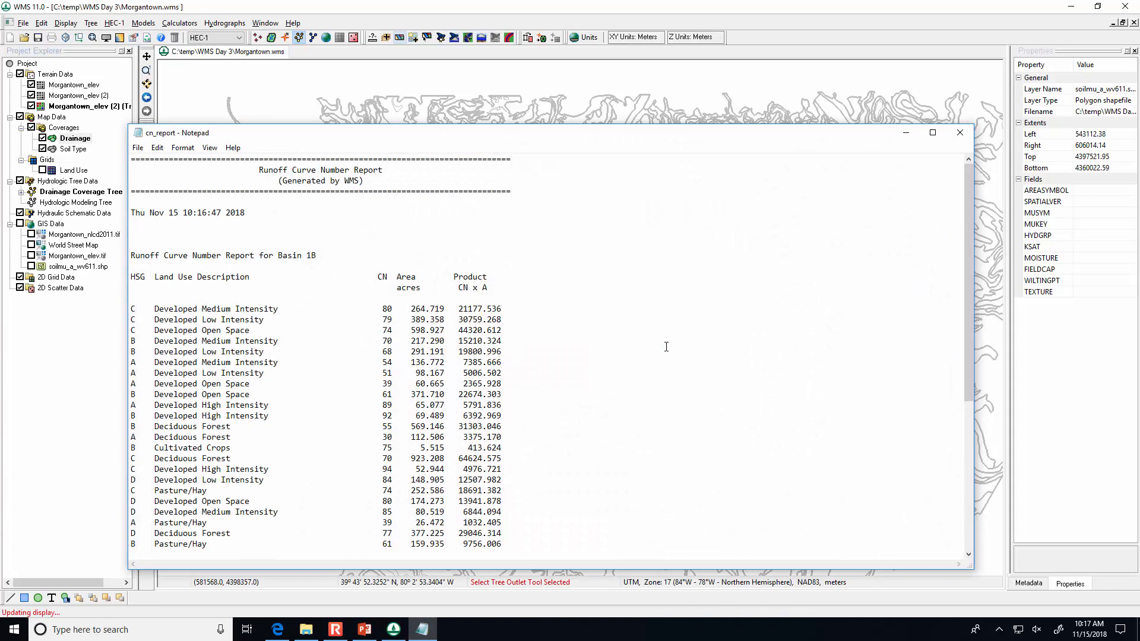
Examine the runoff curve number report for Basin 1B, including soil group, land use, CN and area products, and the weighted CN.
{"action": "scroll", "coordinate": [666, 347], "scroll_direction": "down", "scroll_amount": 7}
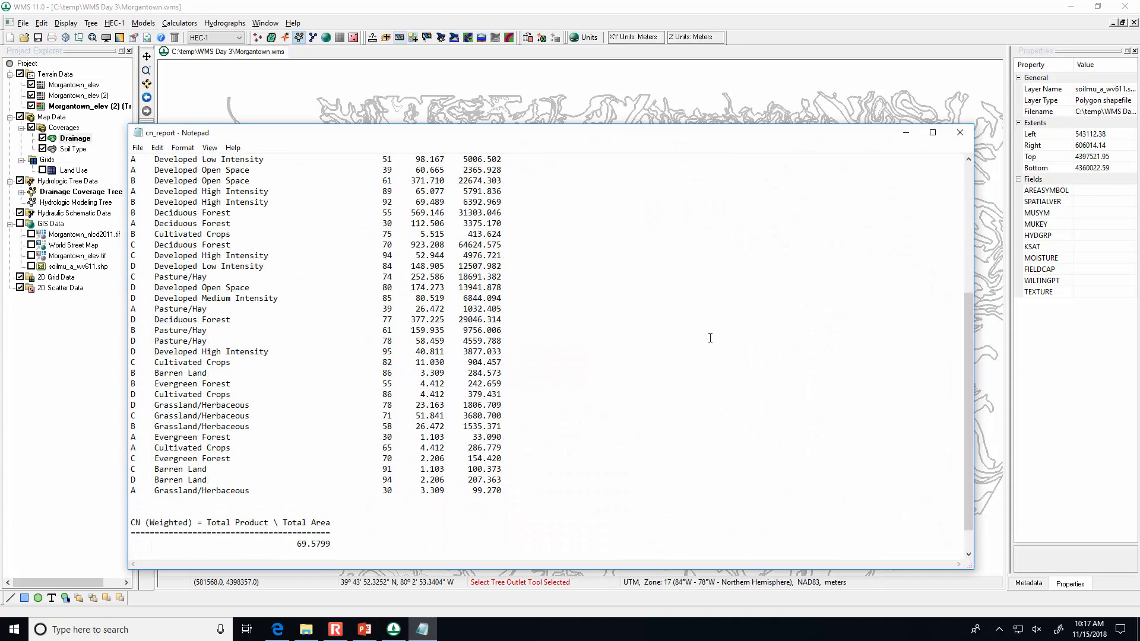
{"action": "scroll", "coordinate": [710, 338], "scroll_direction": "up", "scroll_amount": 4}
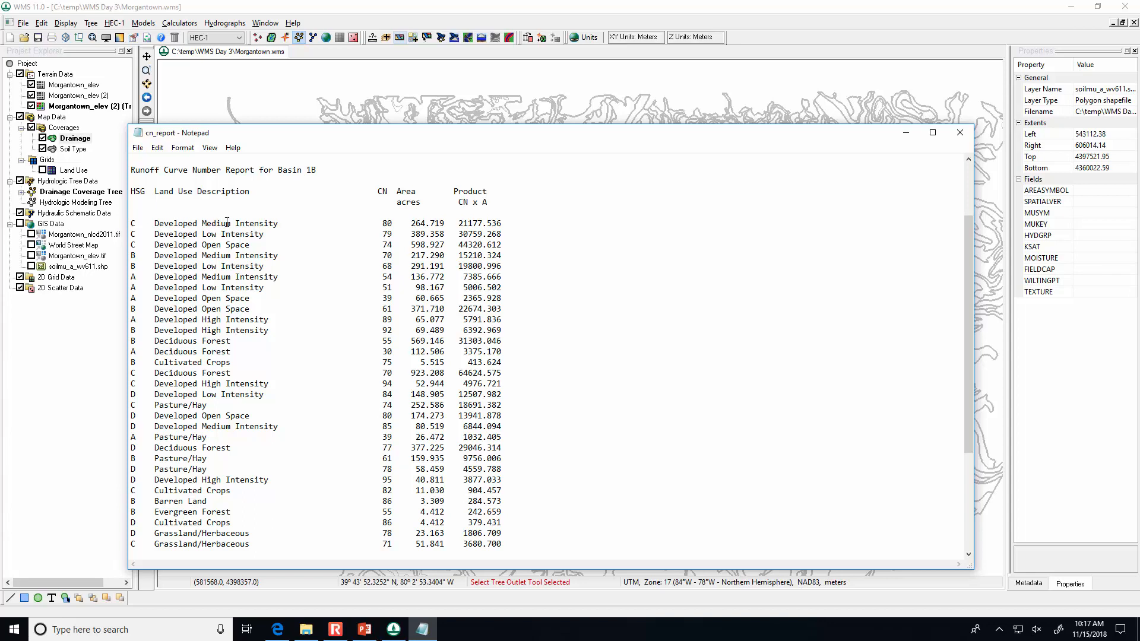
{"action": "left_click_drag", "start_coordinate": [298, 229], "coordinate": [213, 229]}
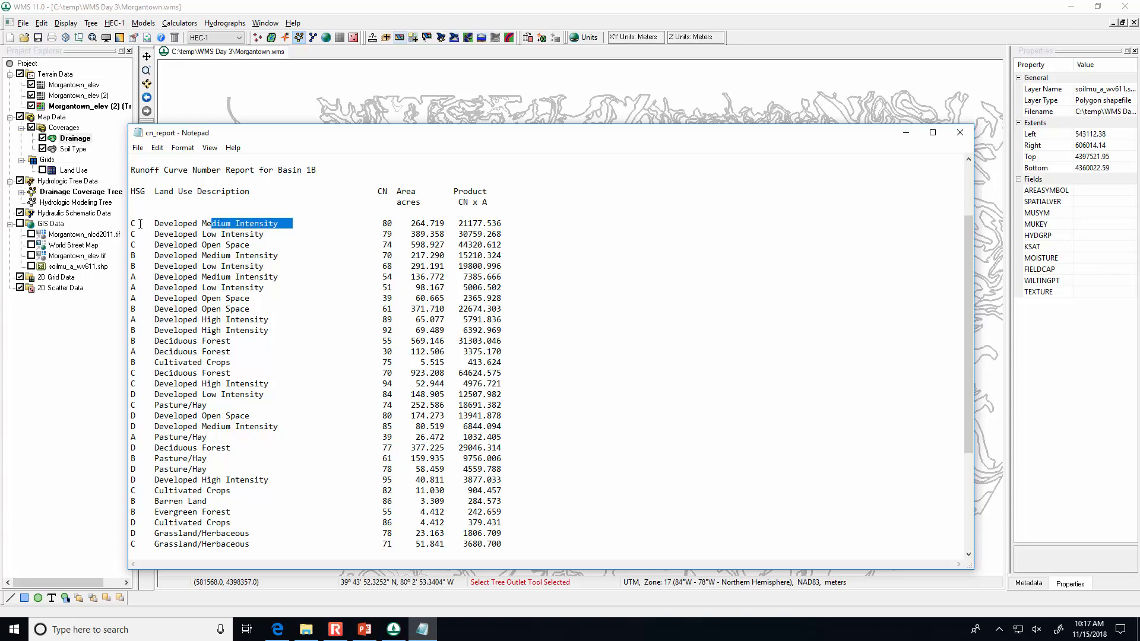
{"action": "left_click_drag", "start_coordinate": [140, 224], "coordinate": [131, 224]}
{"action": "left_click_drag", "start_coordinate": [393, 225], "coordinate": [384, 224]}
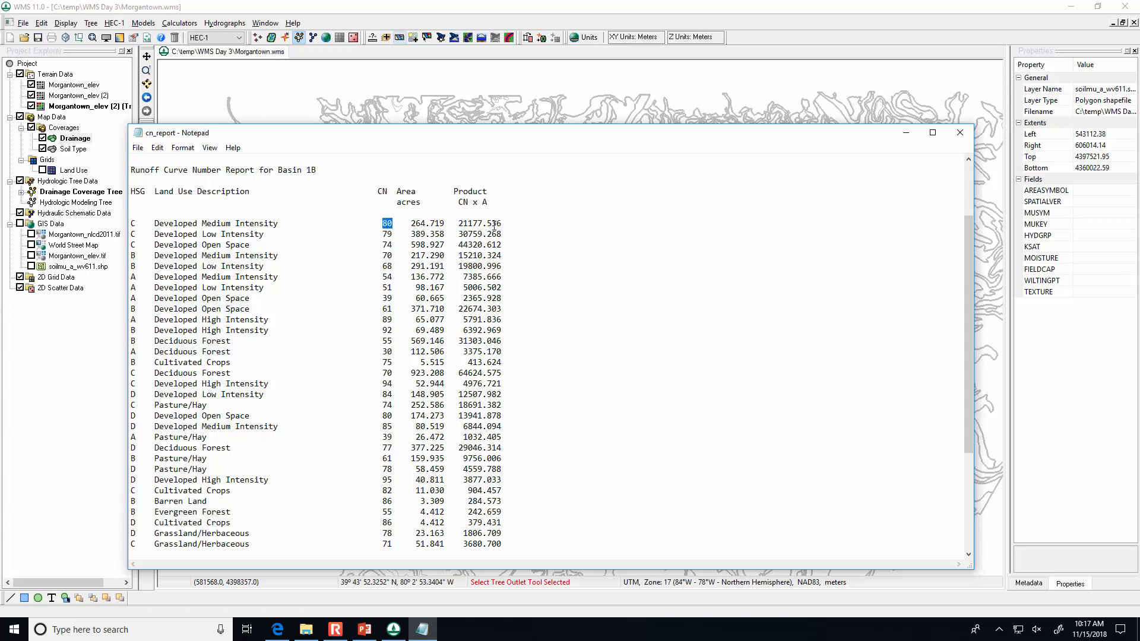
{"action": "left_click_drag", "start_coordinate": [509, 223], "coordinate": [461, 224]}
{"action": "scroll", "coordinate": [484, 287], "scroll_direction": "down", "scroll_amount": 3}
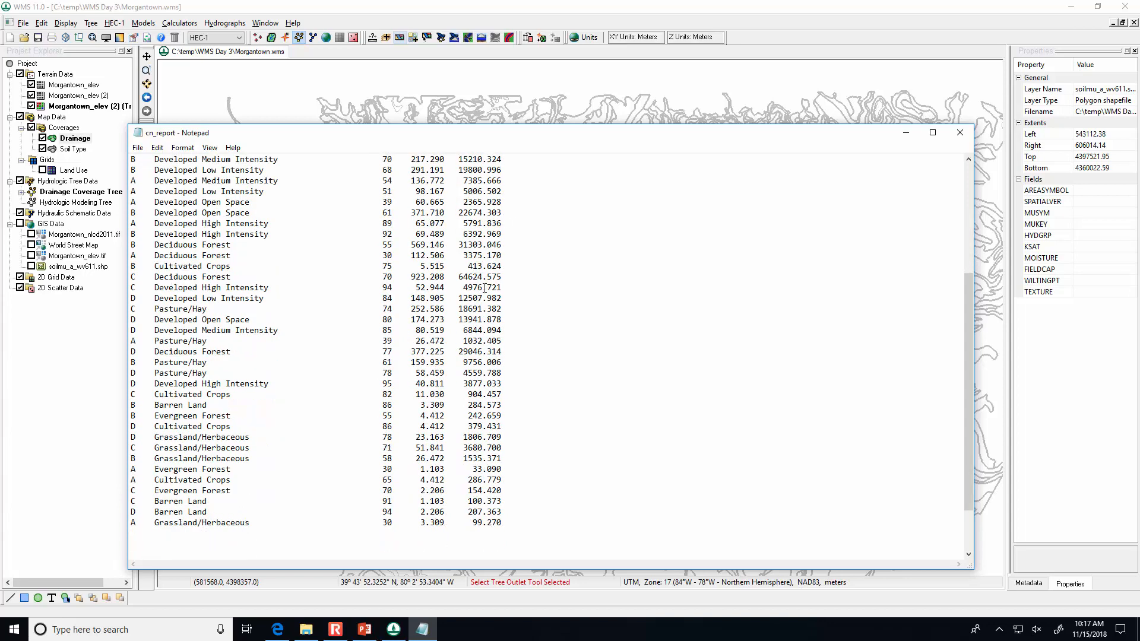
{"action": "scroll", "coordinate": [485, 288], "scroll_direction": "up", "scroll_amount": 4}
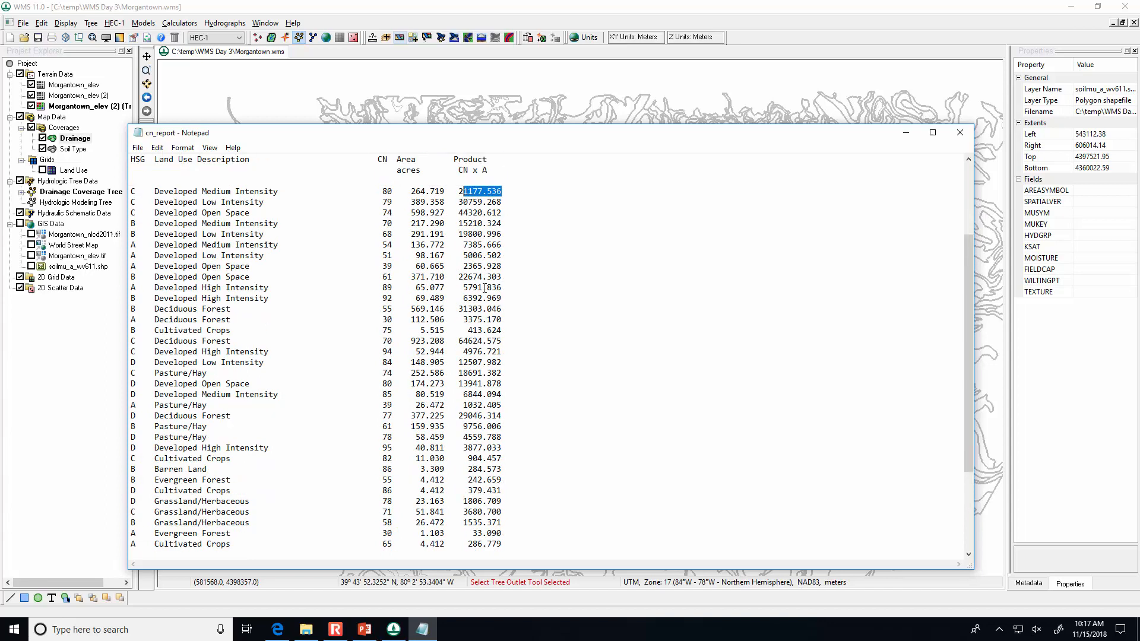
{"action": "scroll", "coordinate": [484, 287], "scroll_direction": "down", "scroll_amount": 4}
{"action": "scroll", "coordinate": [485, 287], "scroll_direction": "down", "scroll_amount": 2}
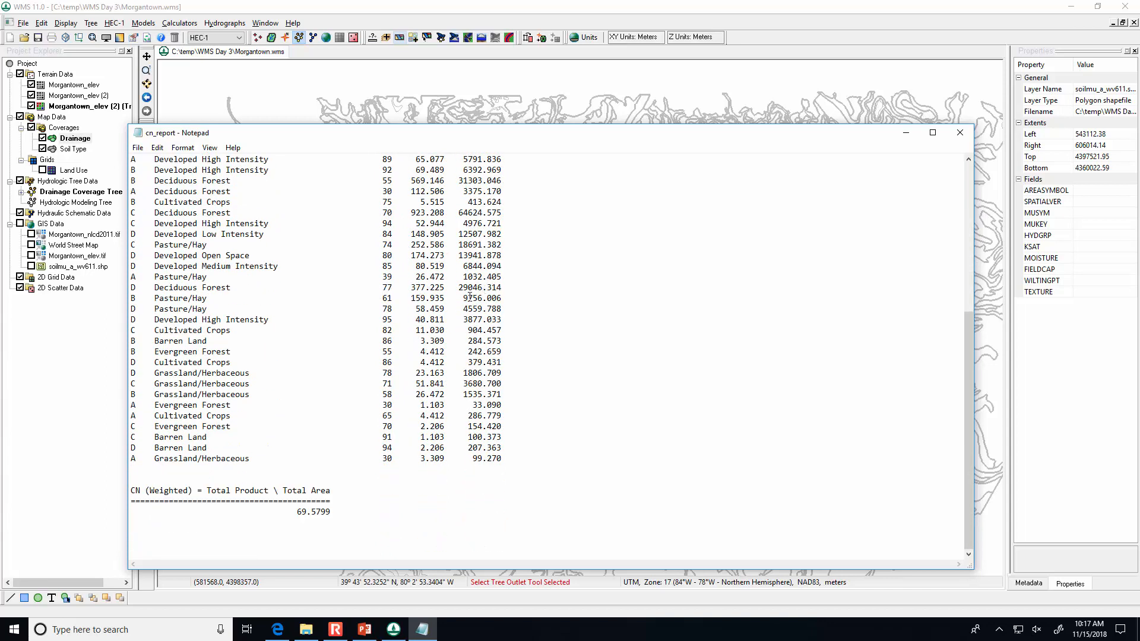
{"action": "left_click_drag", "start_coordinate": [298, 512], "coordinate": [332, 512]}
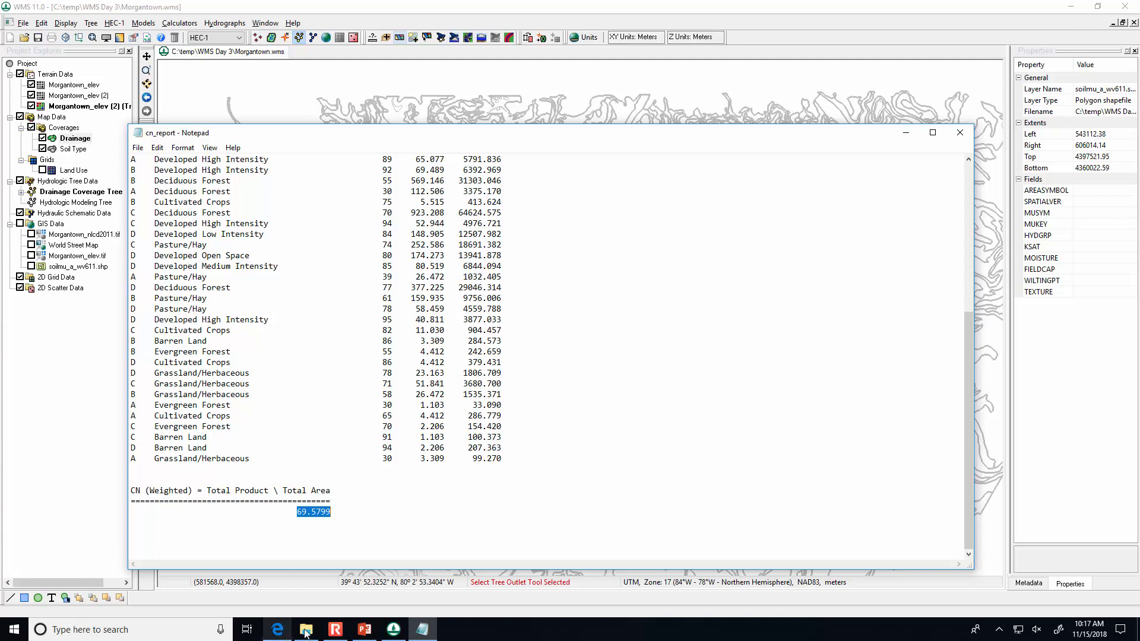
{"action": "left_click", "coordinate": [336, 630]}
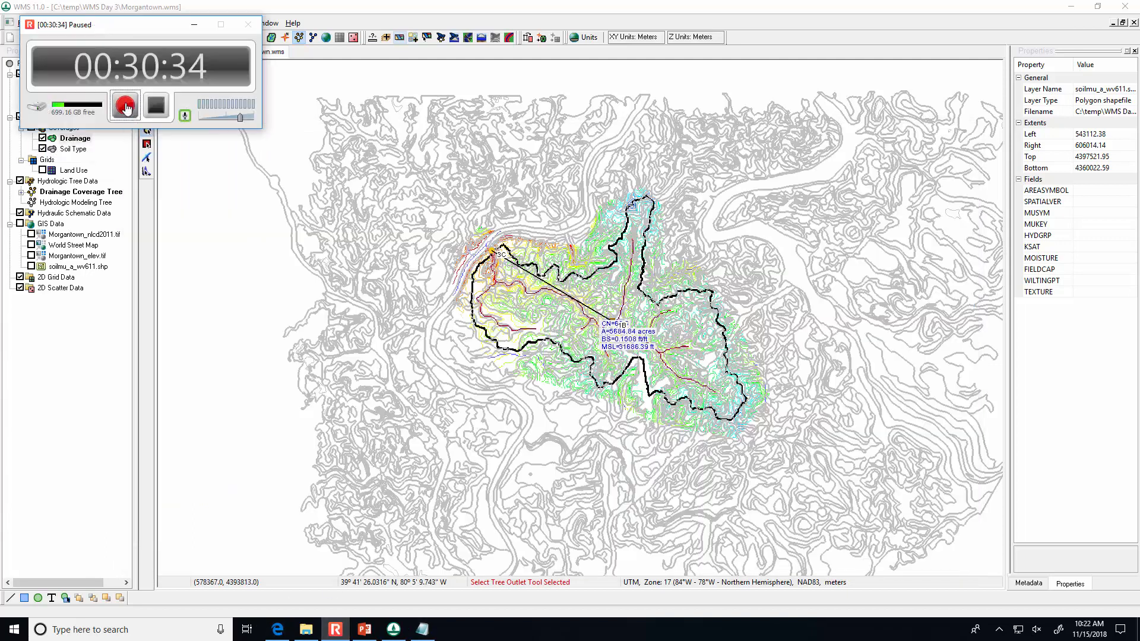
{"action": "left_click", "coordinate": [124, 106]}
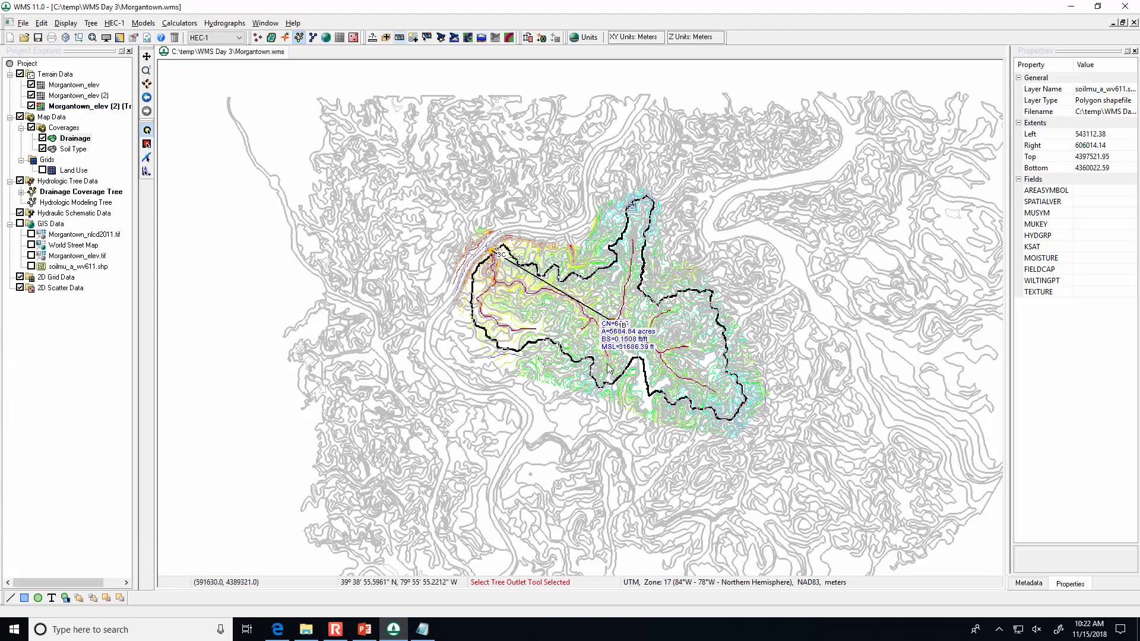
Switch the hydrologic model from HEC-1 to TR-55 and open the TR-55 parameters of basin 1B.
{"action": "left_click", "coordinate": [240, 39]}
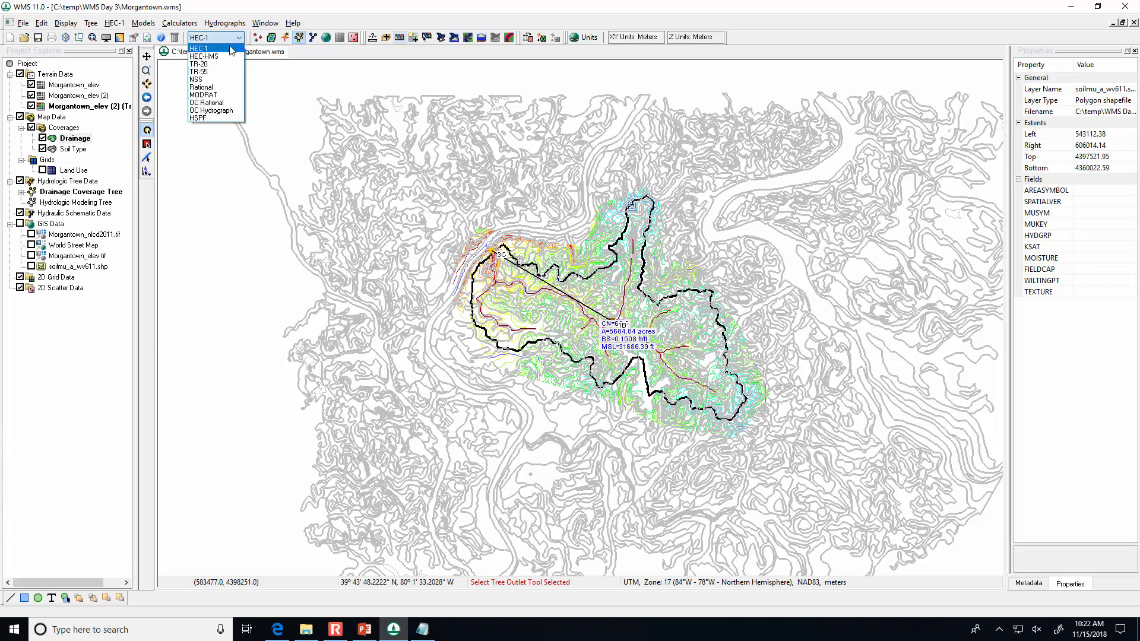
{"action": "left_click", "coordinate": [214, 73]}
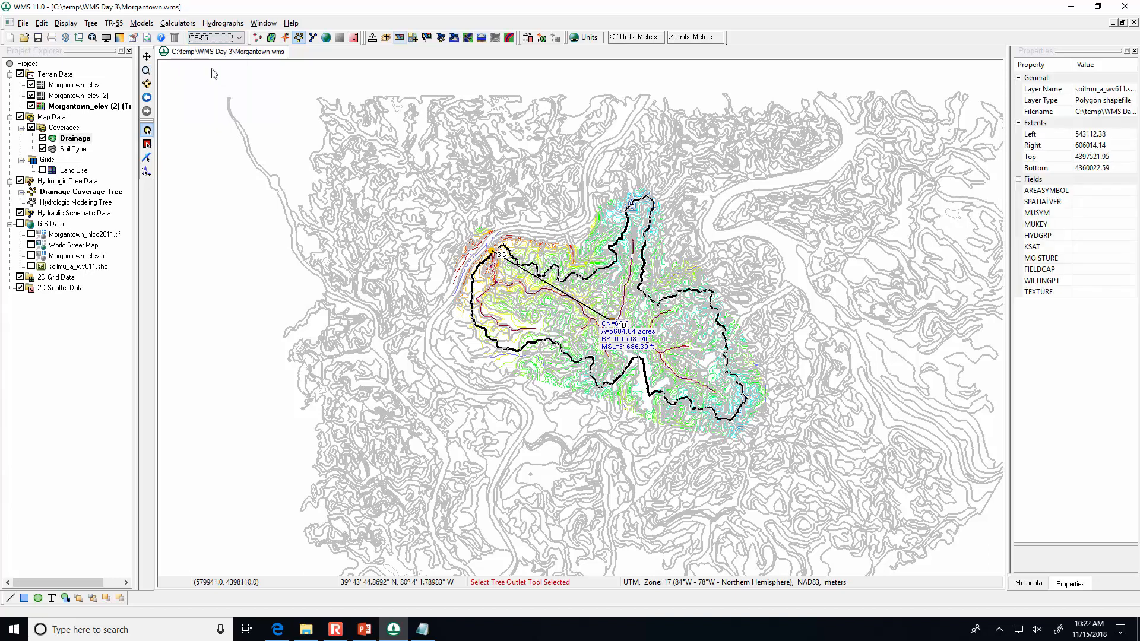
{"action": "left_click", "coordinate": [147, 143]}
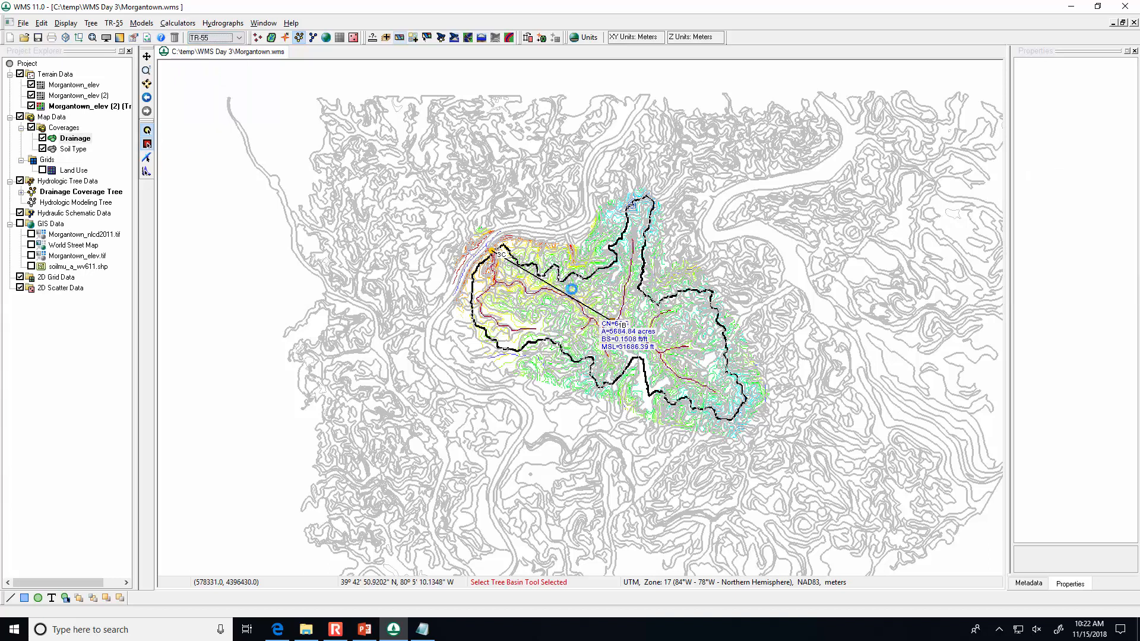
{"action": "left_click", "coordinate": [612, 317]}
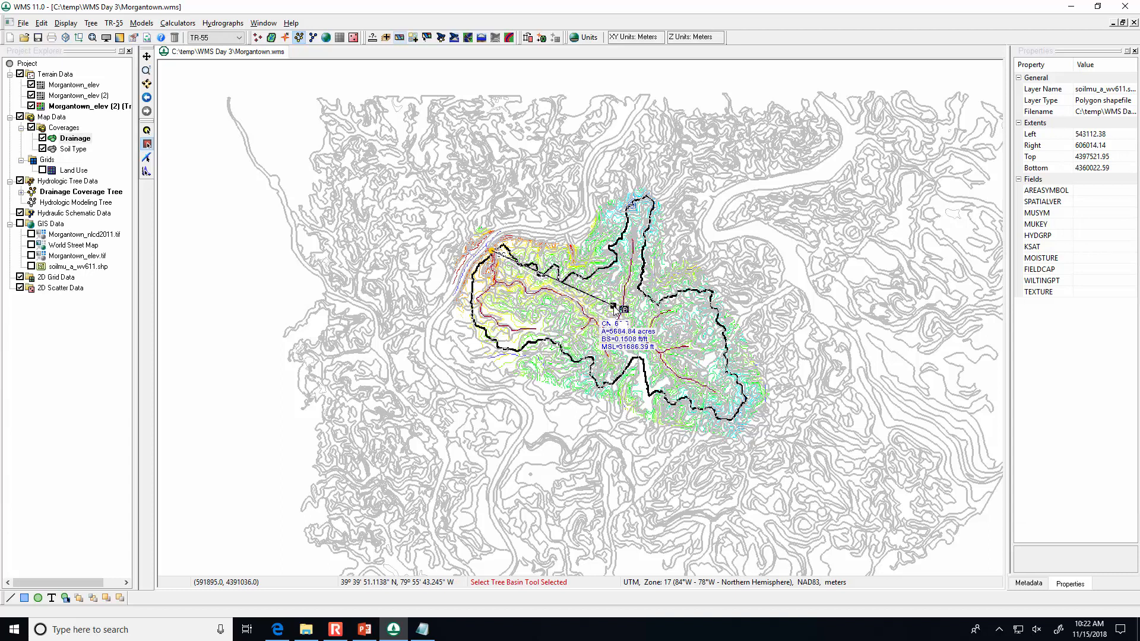
{"action": "left_click", "coordinate": [614, 308]}
{"action": "left_click", "coordinate": [613, 306]}
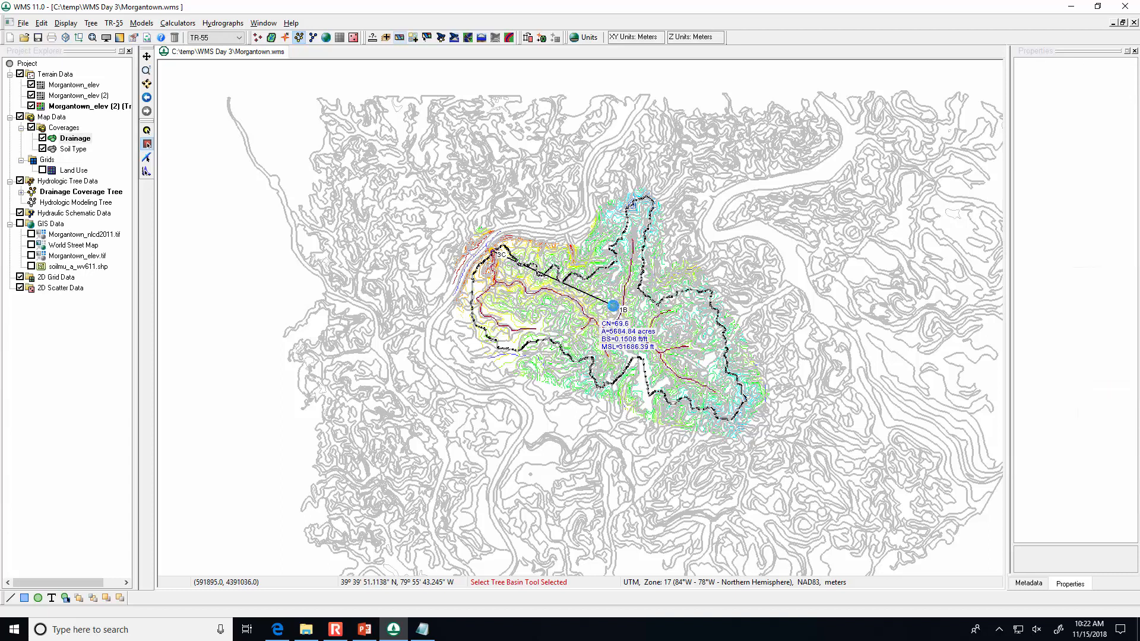
{"action": "double_click", "coordinate": [613, 307]}
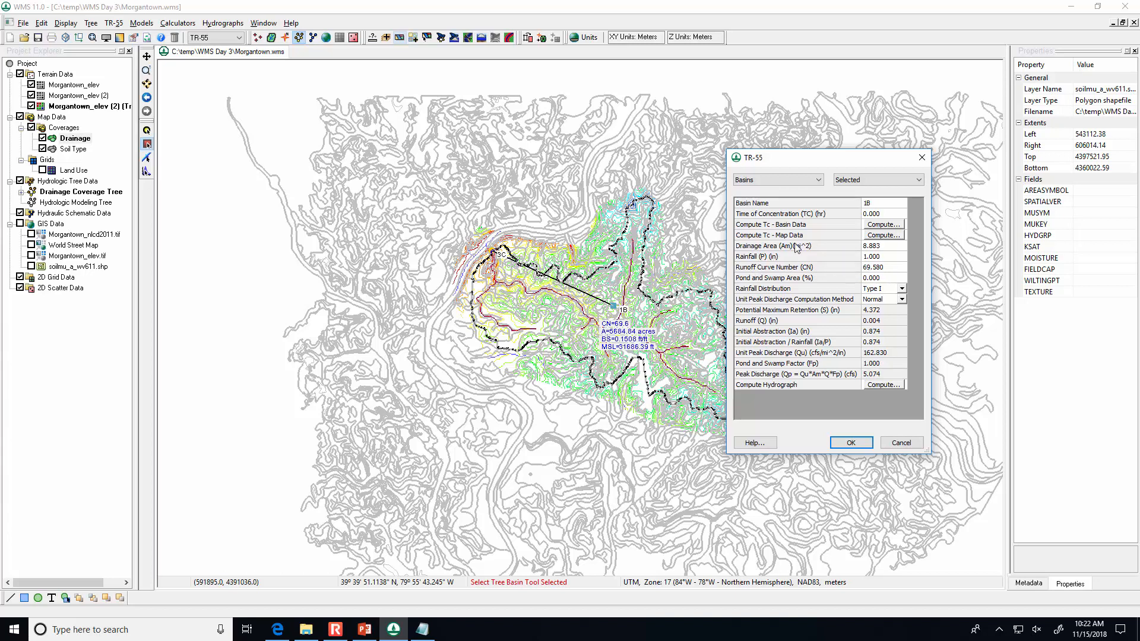
Compute basin 1B's time of concentration from basin data with Compute Lag Time and the SCS Method, and set the rainfall distribution to Type II.
{"action": "left_click", "coordinate": [883, 225]}
{"action": "left_click", "coordinate": [754, 264]}
{"action": "left_click", "coordinate": [754, 274]}
{"action": "left_click", "coordinate": [753, 278]}
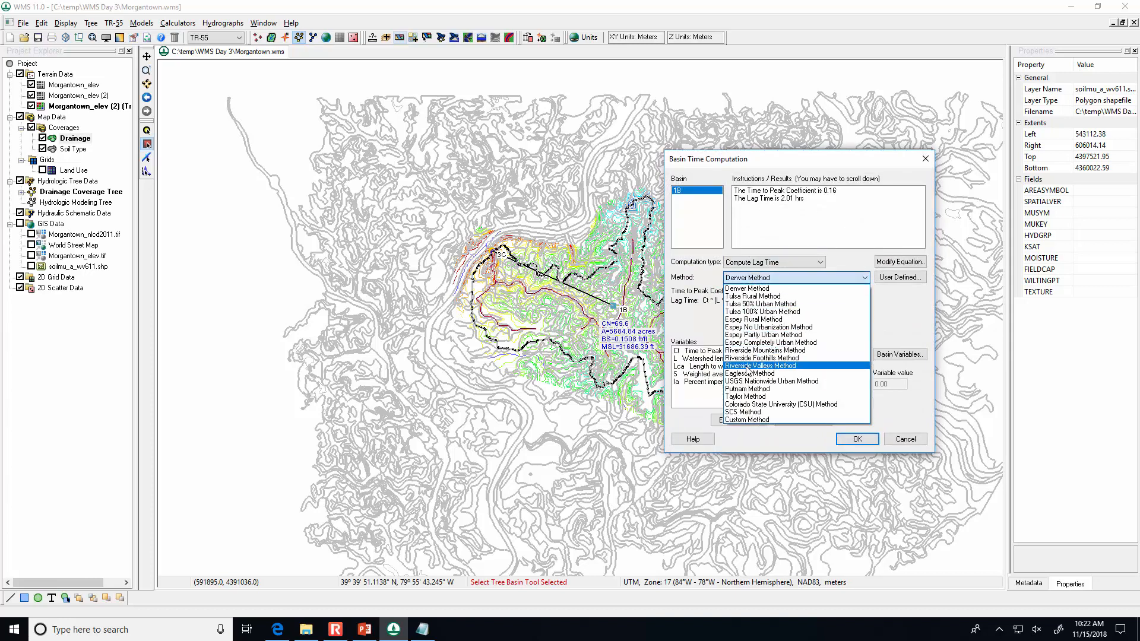
{"action": "left_click", "coordinate": [747, 412]}
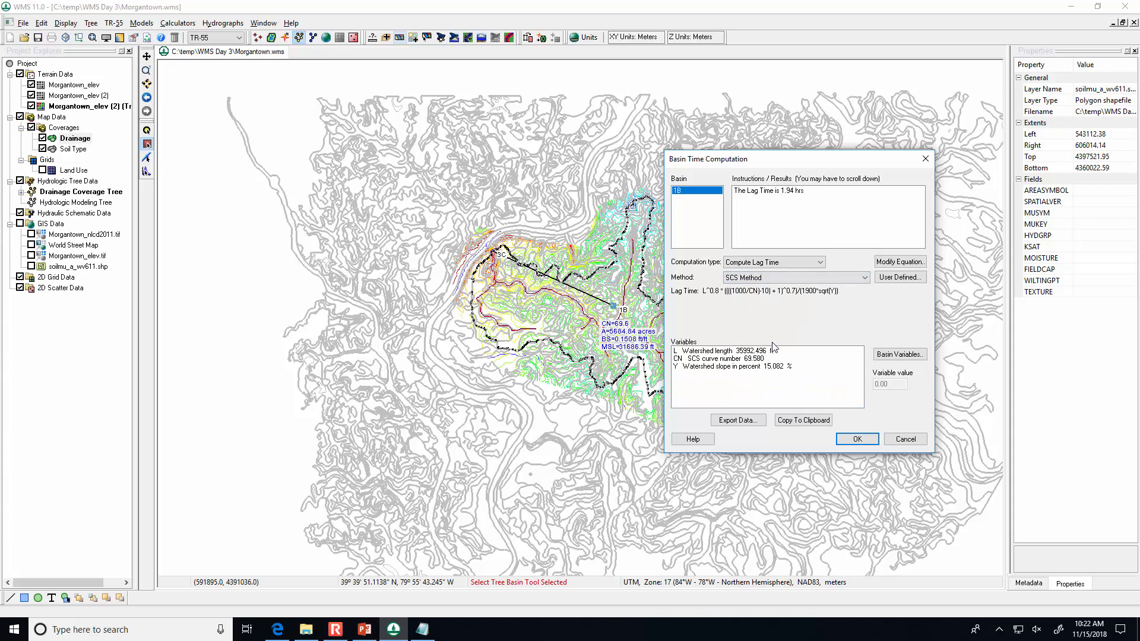
{"action": "left_click", "coordinate": [746, 351]}
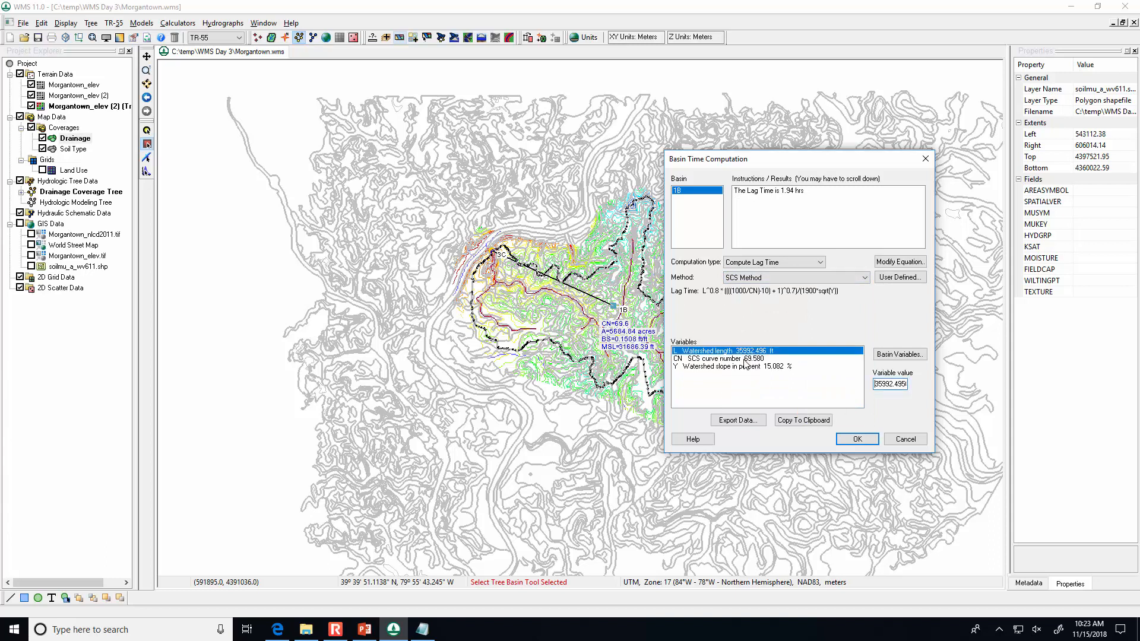
{"action": "left_click", "coordinate": [745, 360]}
{"action": "left_click", "coordinate": [747, 367]}
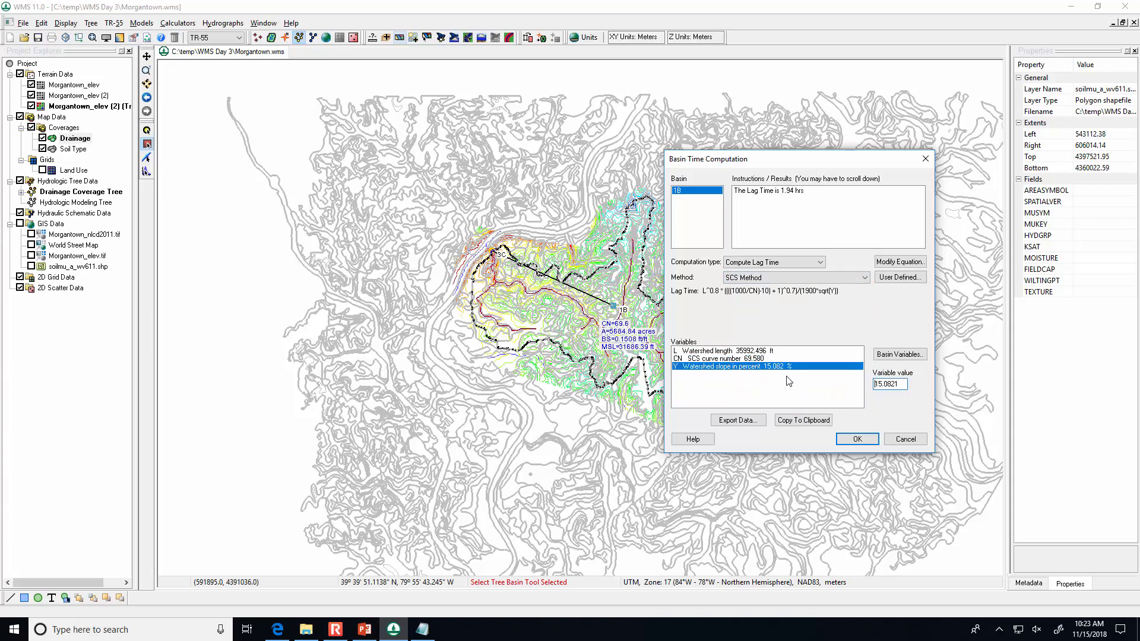
{"action": "left_click", "coordinate": [861, 440]}
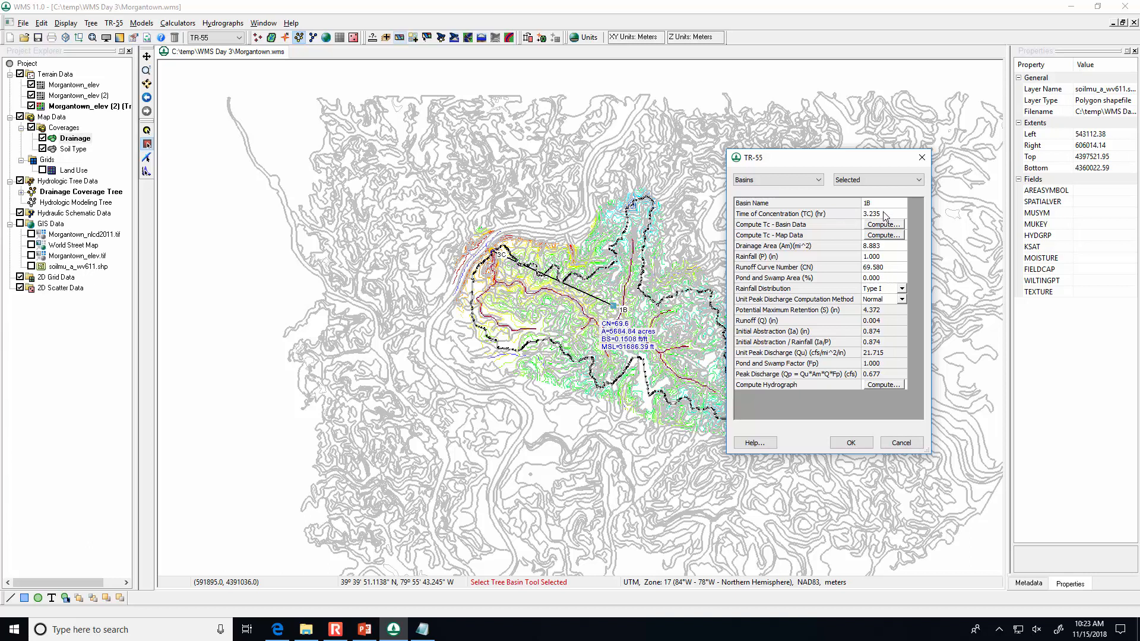
{"action": "left_click", "coordinate": [900, 290]}
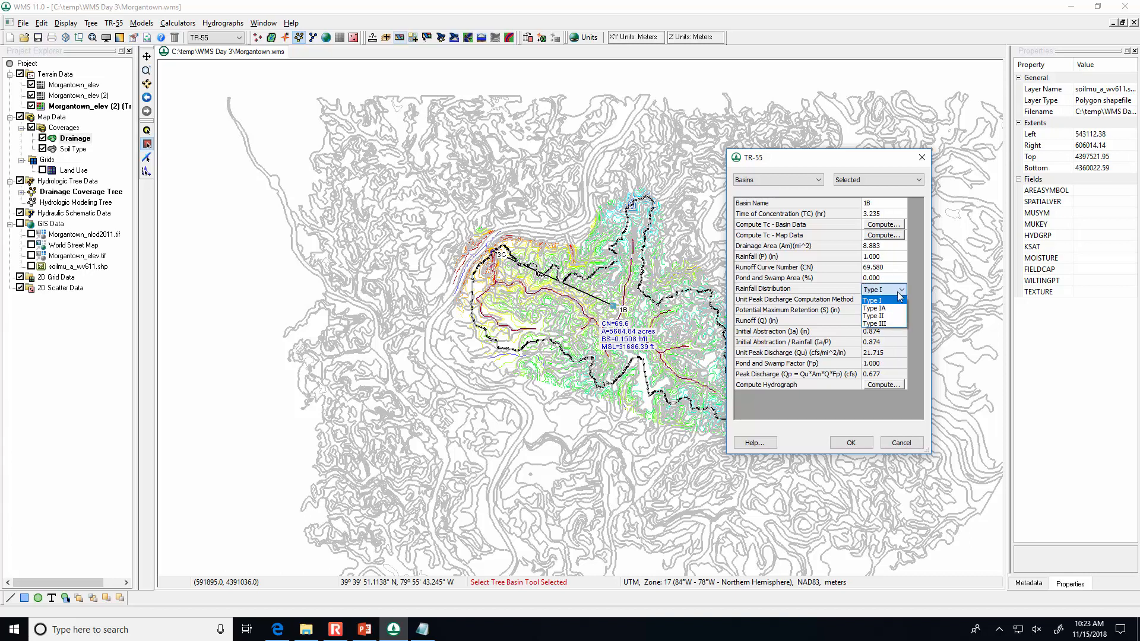
{"action": "left_click", "coordinate": [874, 316]}
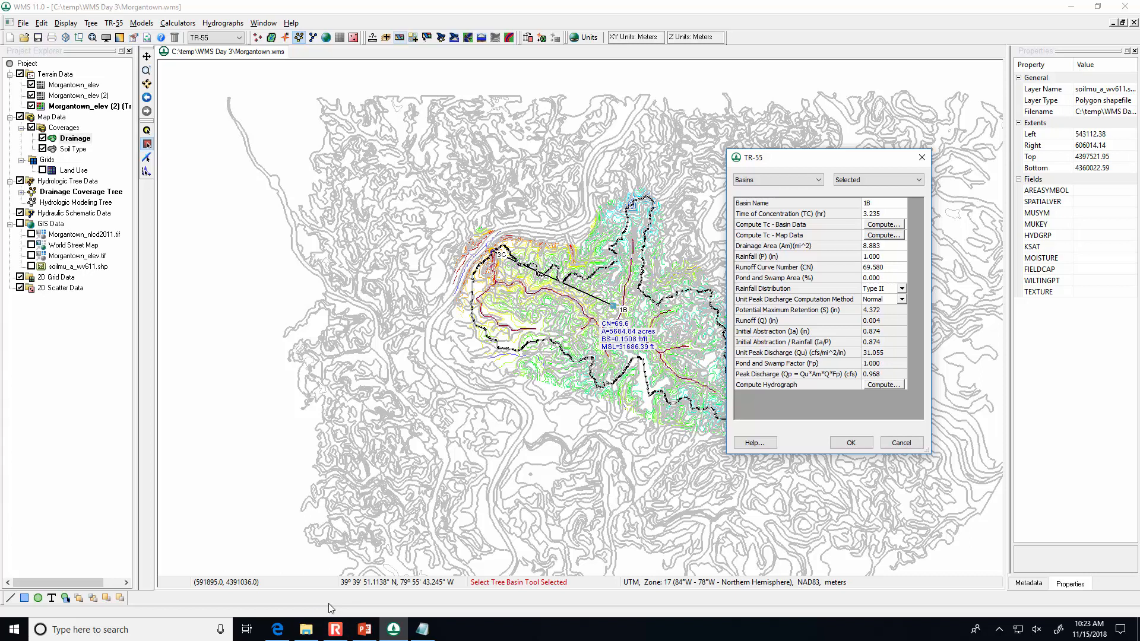
Switch to Edge, search the web for "precipitation data frequency server", and open NOAA's precipitation frequency map for West Virginia.
{"action": "left_click", "coordinate": [278, 629]}
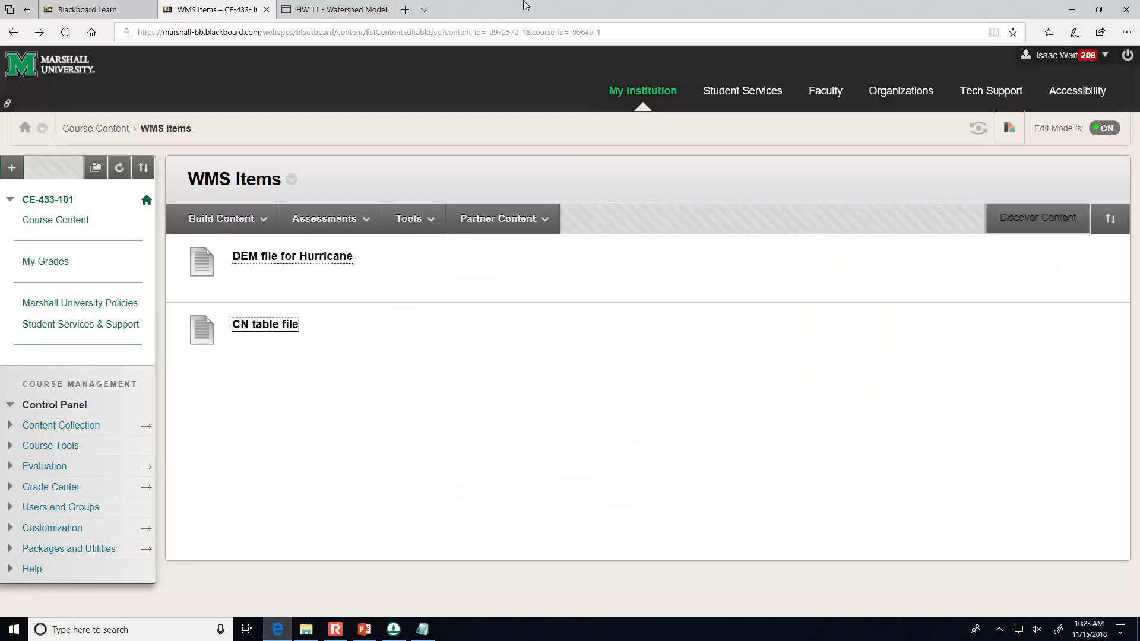
{"action": "left_click", "coordinate": [405, 9]}
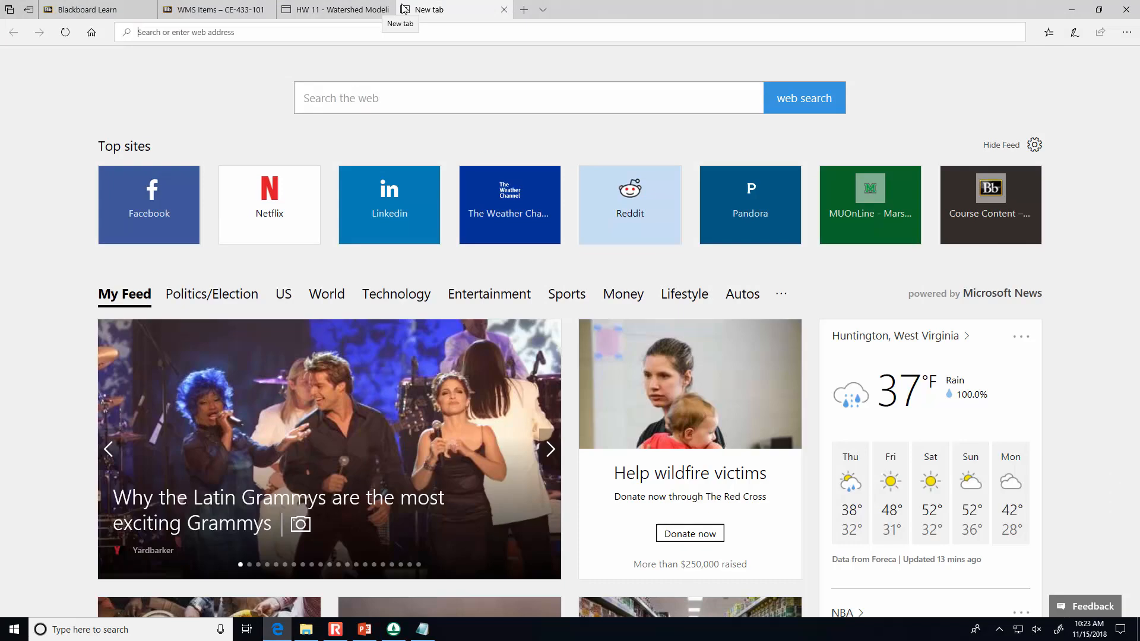
{"action": "type", "text": "precipitation+data+frequency+server&FORM=EDGNCT&refig=c7e89aa180dc4224d86b1f9f4ba40290"}
{"action": "key", "text": "Return"}
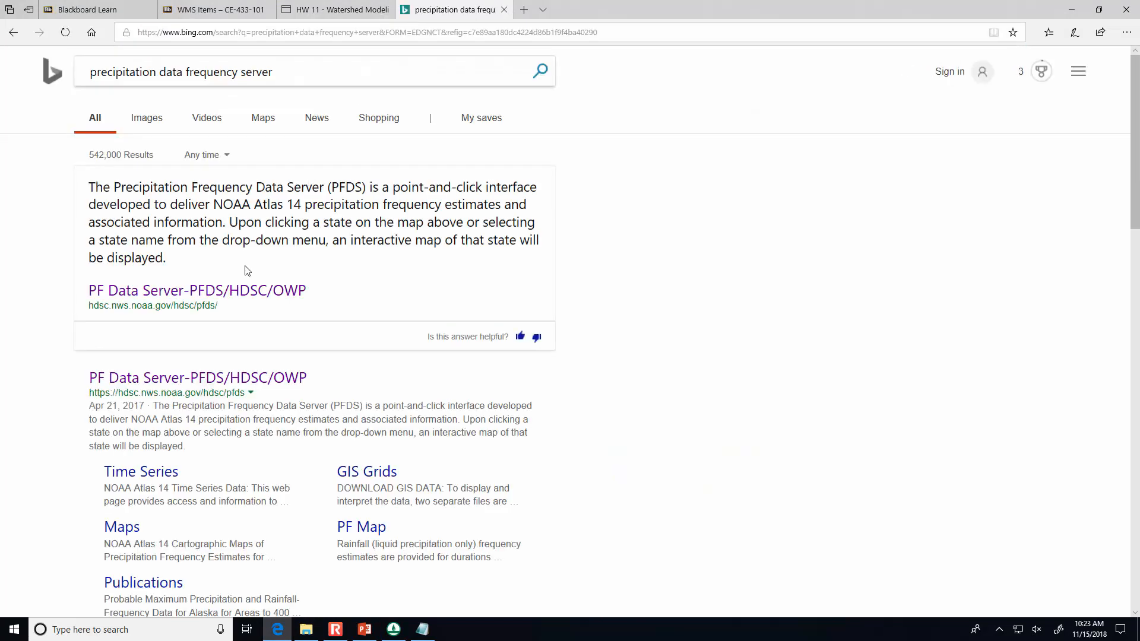
{"action": "left_click", "coordinate": [245, 380]}
{"action": "left_click", "coordinate": [470, 348]}
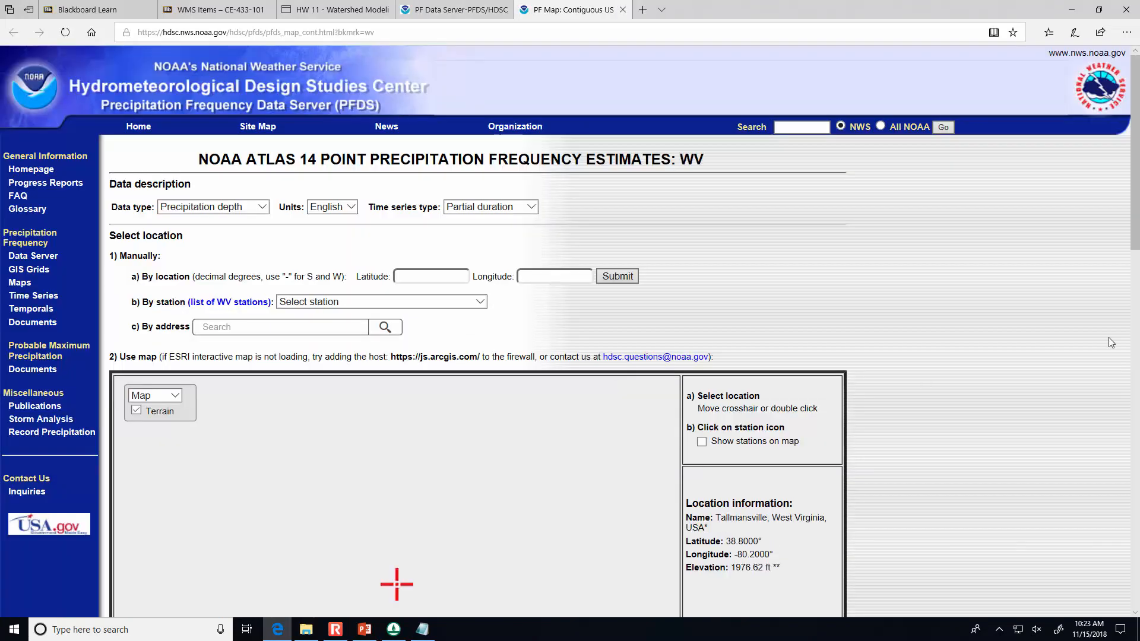
Place the location crosshair at Morgantown on the NOAA map and look up the precipitation frequency estimates table.
{"action": "scroll", "coordinate": [690, 289], "scroll_direction": "down", "scroll_amount": 5}
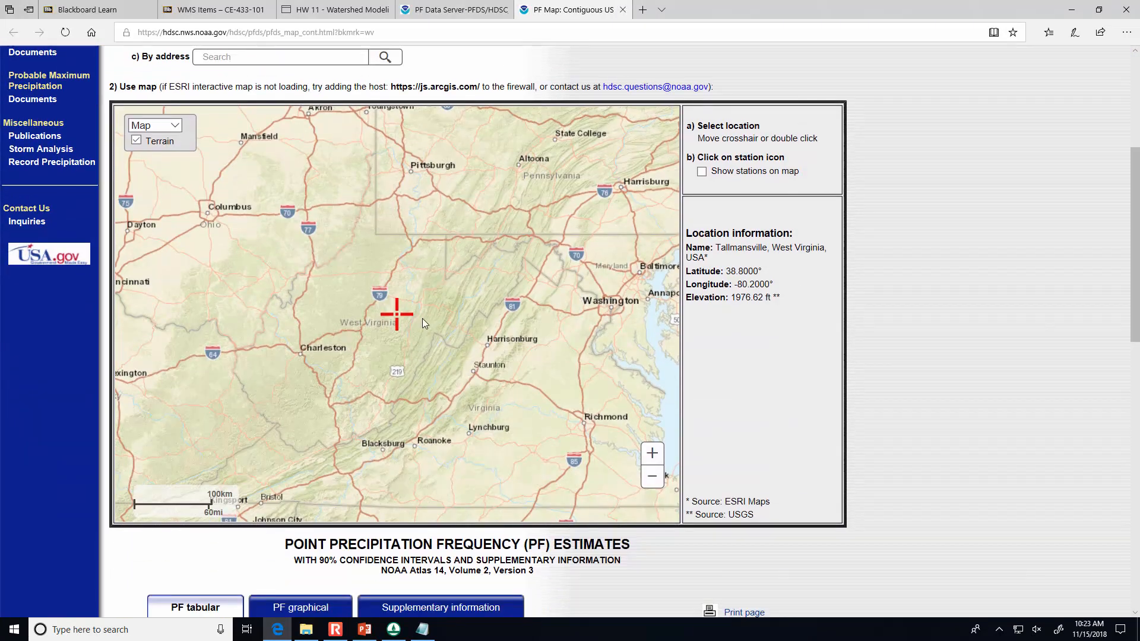
{"action": "scroll", "coordinate": [422, 318], "scroll_direction": "up", "scroll_amount": 2}
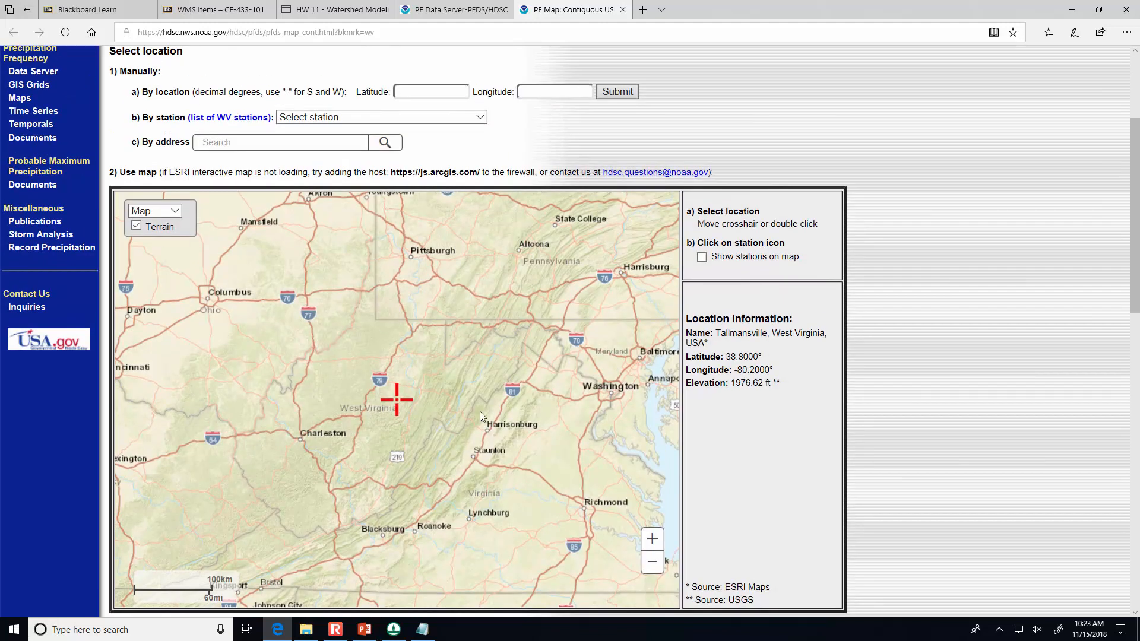
{"action": "left_click", "coordinate": [652, 539]}
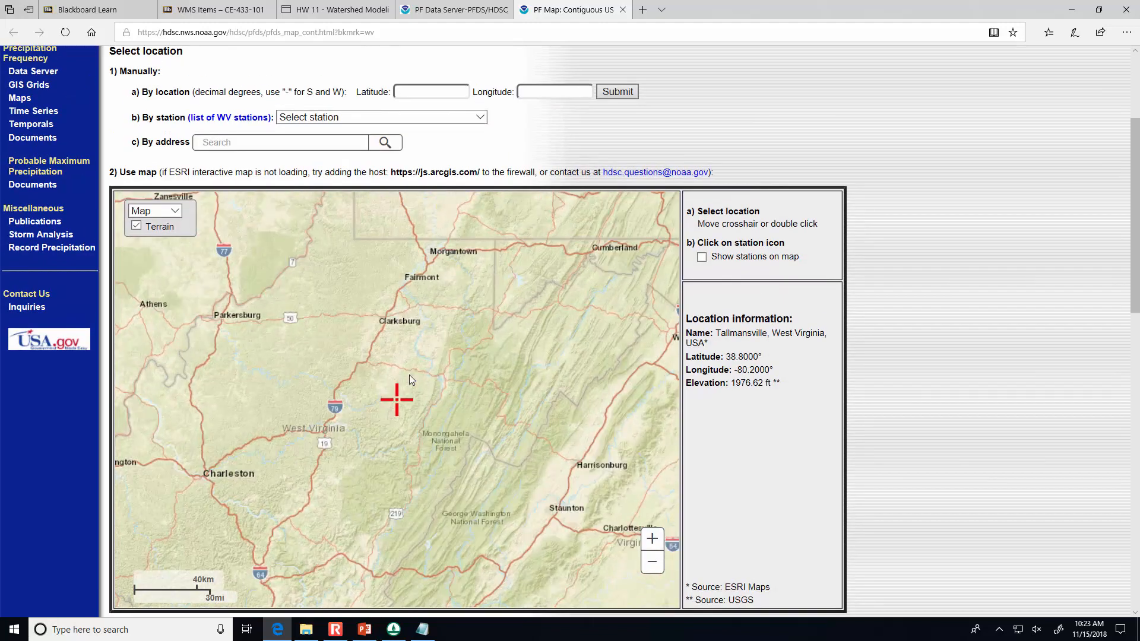
{"action": "left_click_drag", "start_coordinate": [397, 400], "coordinate": [448, 255]}
{"action": "left_click_drag", "start_coordinate": [1136, 305], "coordinate": [1136, 506]}
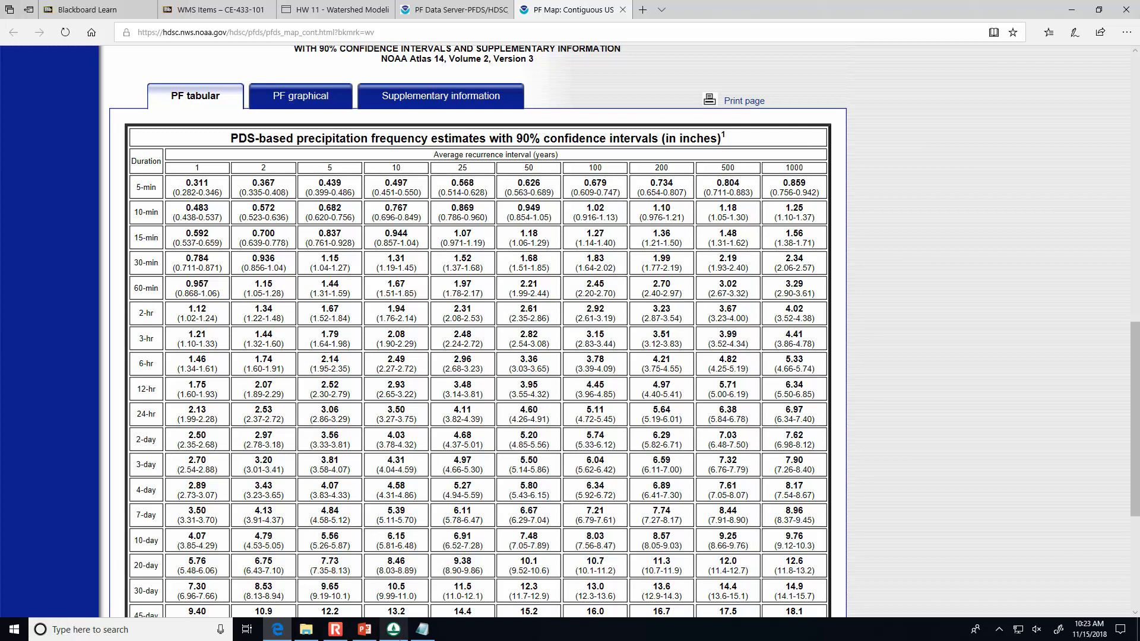
Return to WMS and set basin 1B's TR-55 rainfall to 3.06 inches.
{"action": "left_click", "coordinate": [393, 629]}
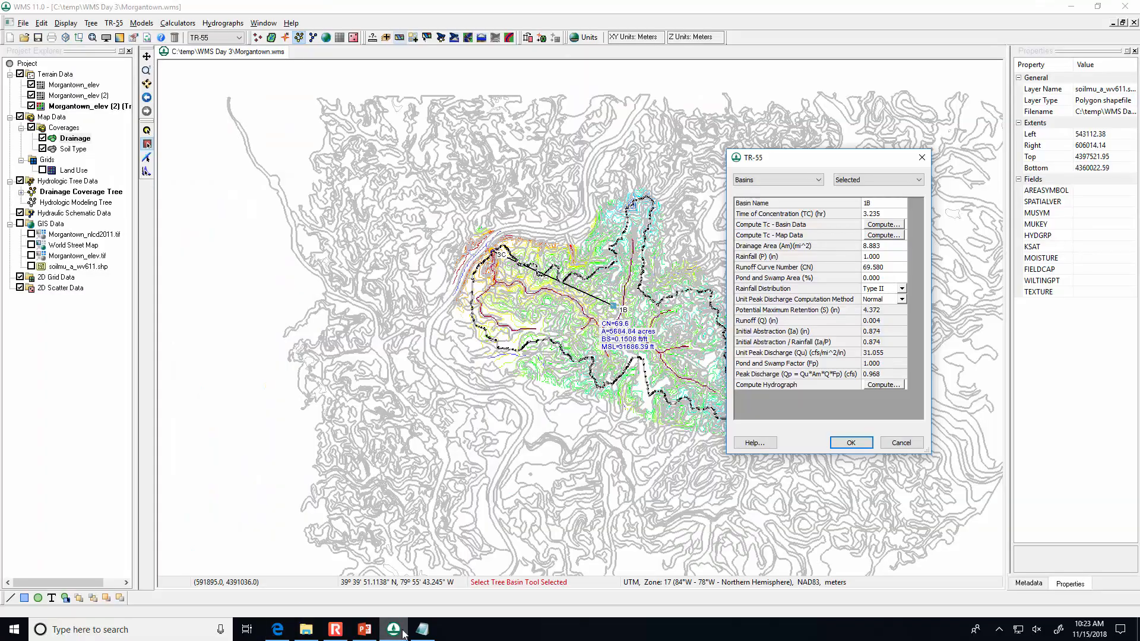
{"action": "left_click", "coordinate": [885, 258]}
{"action": "left_click_drag", "start_coordinate": [885, 257], "coordinate": [820, 252]}
{"action": "left_click", "coordinate": [874, 257]}
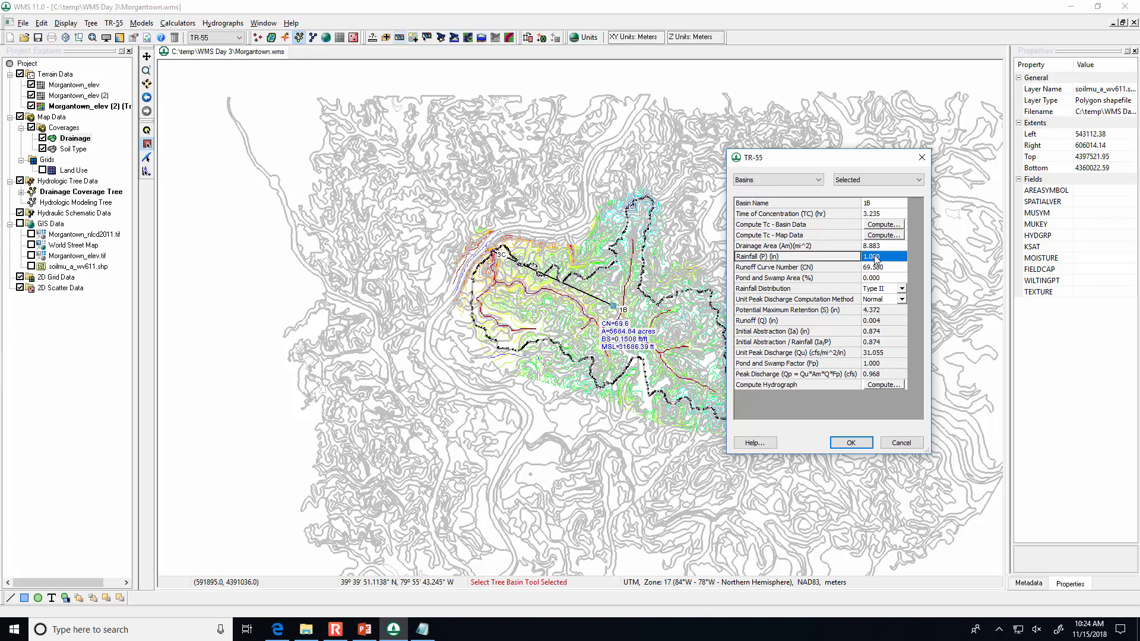
{"action": "left_click", "coordinate": [884, 258]}
{"action": "left_click", "coordinate": [884, 268]}
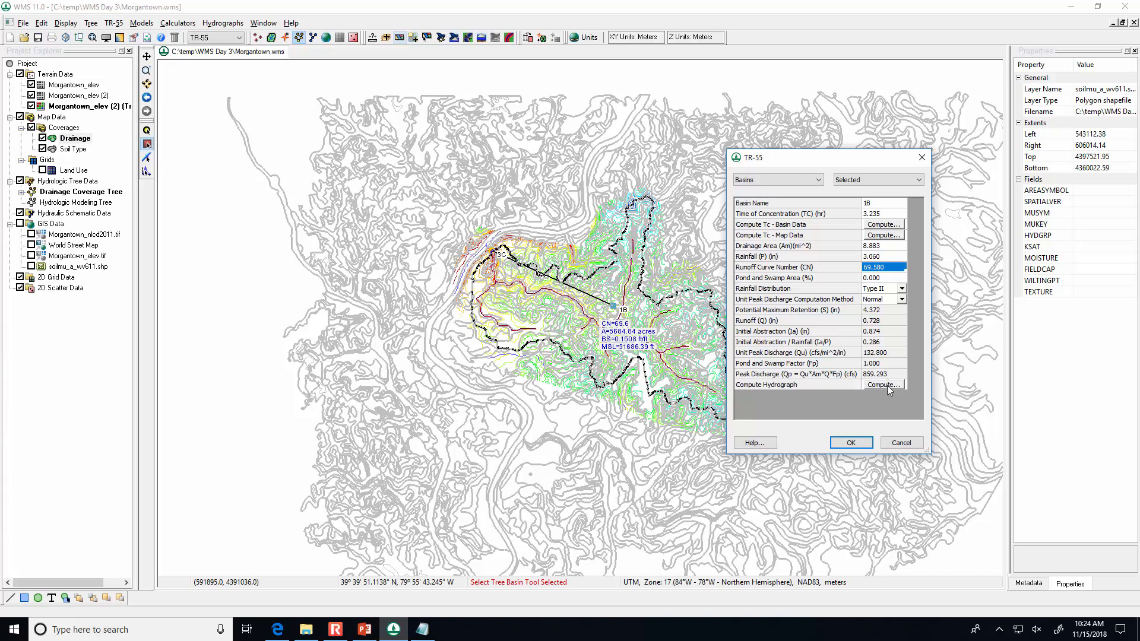
Compute basin 1B's TR-55 hydrograph, leave the parameters dialog, and view the flow versus time plot in an enlarged window before closing it.
{"action": "left_click", "coordinate": [888, 385]}
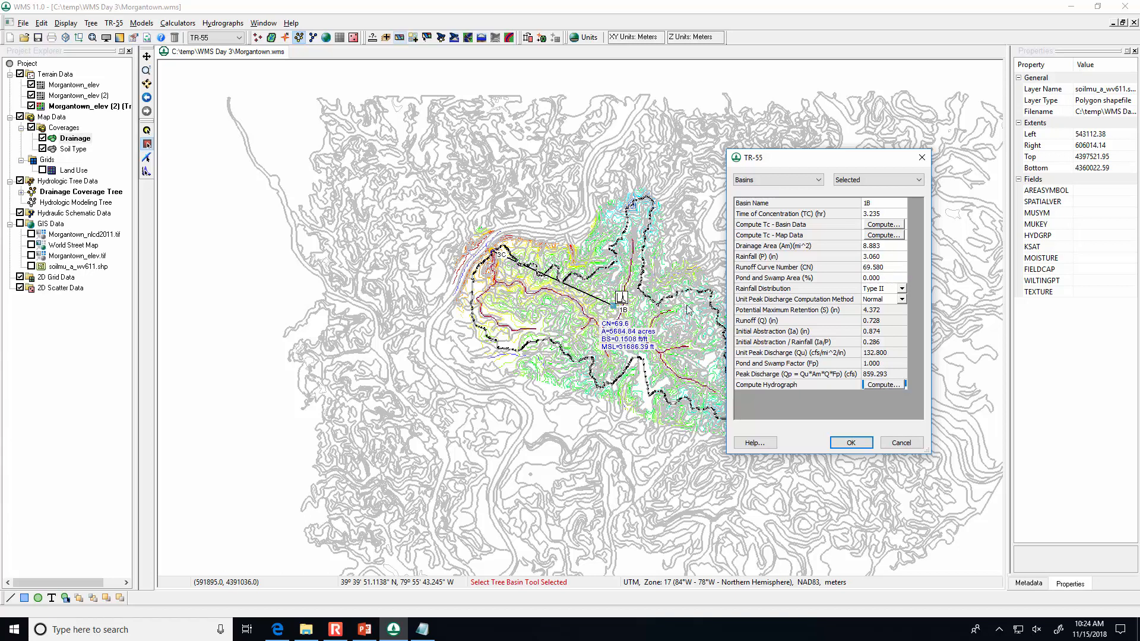
{"action": "left_click", "coordinate": [902, 443]}
{"action": "left_click", "coordinate": [619, 297]}
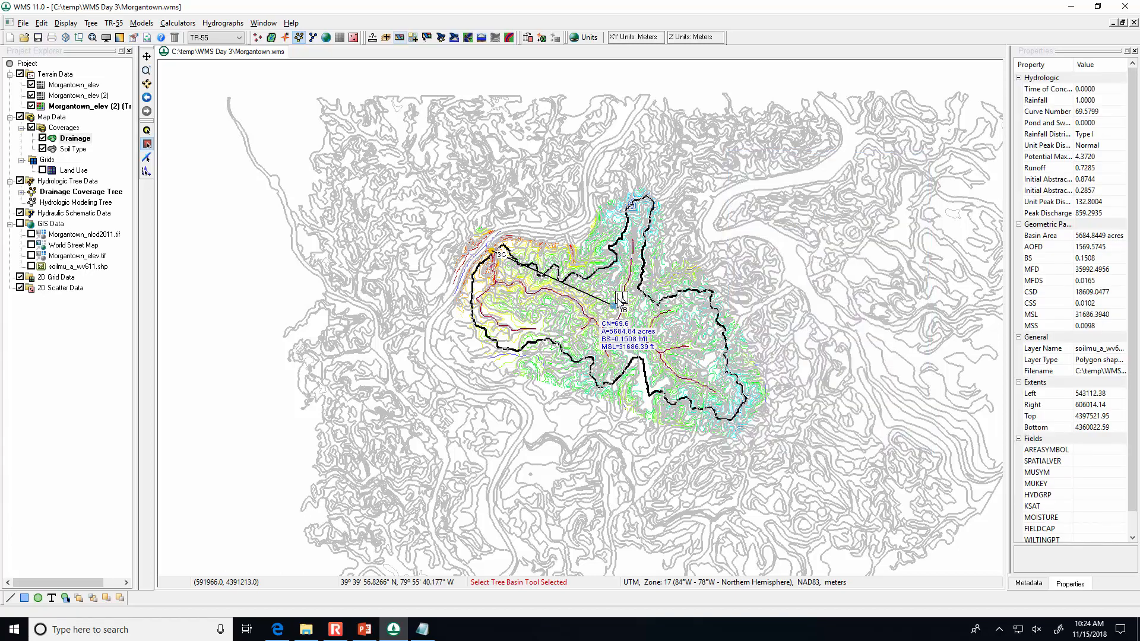
{"action": "double_click", "coordinate": [619, 297]}
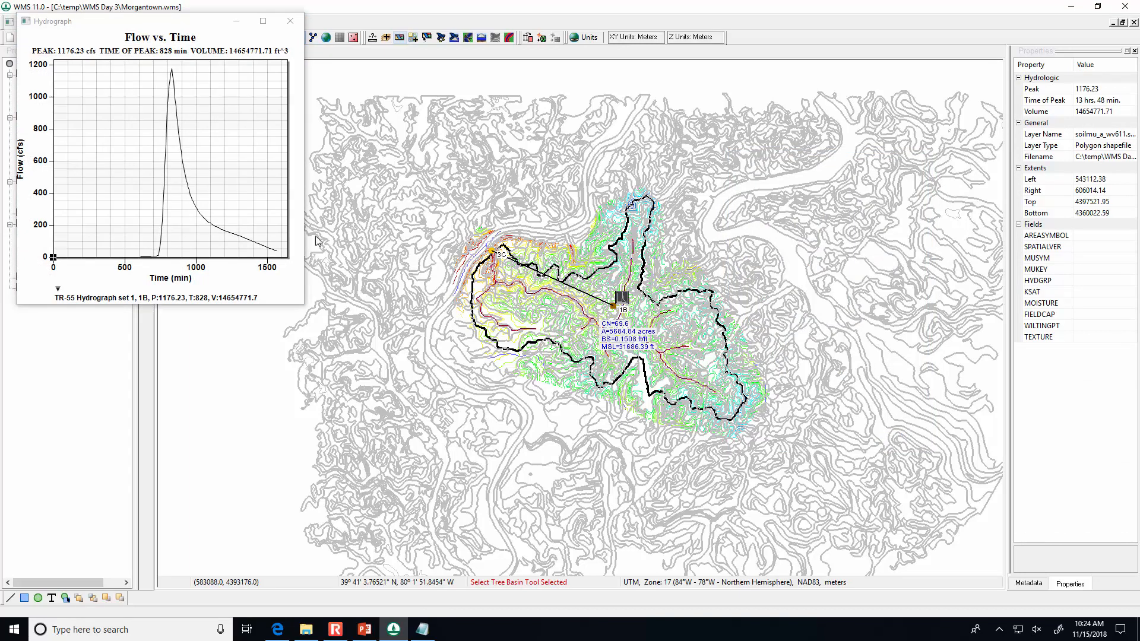
{"action": "left_click_drag", "start_coordinate": [306, 302], "coordinate": [489, 428]}
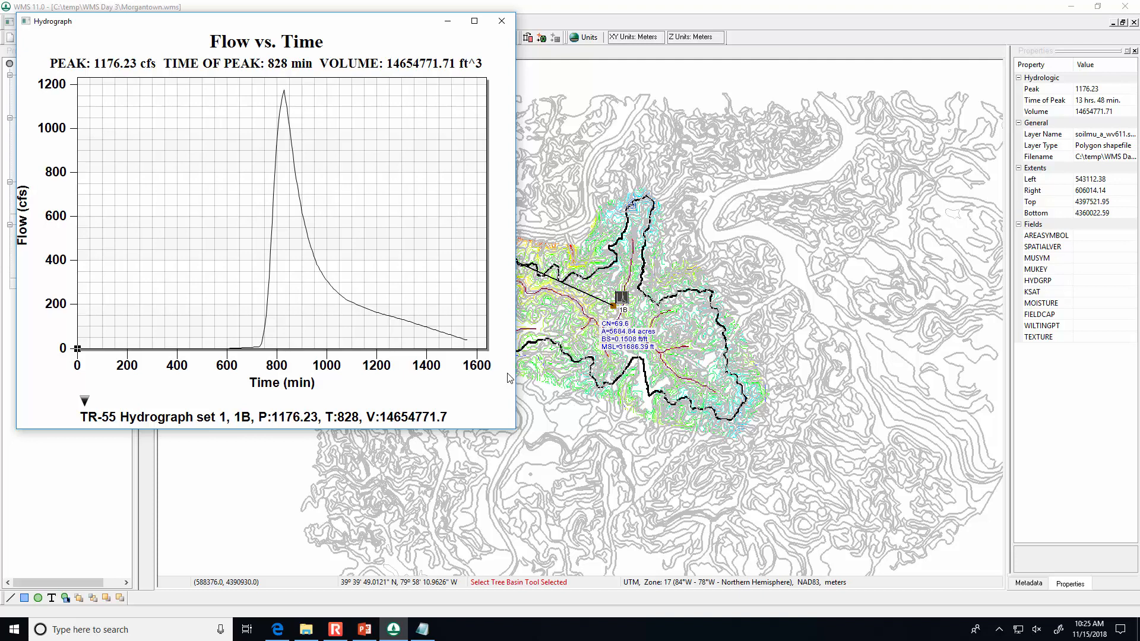
{"action": "left_click", "coordinate": [334, 632]}
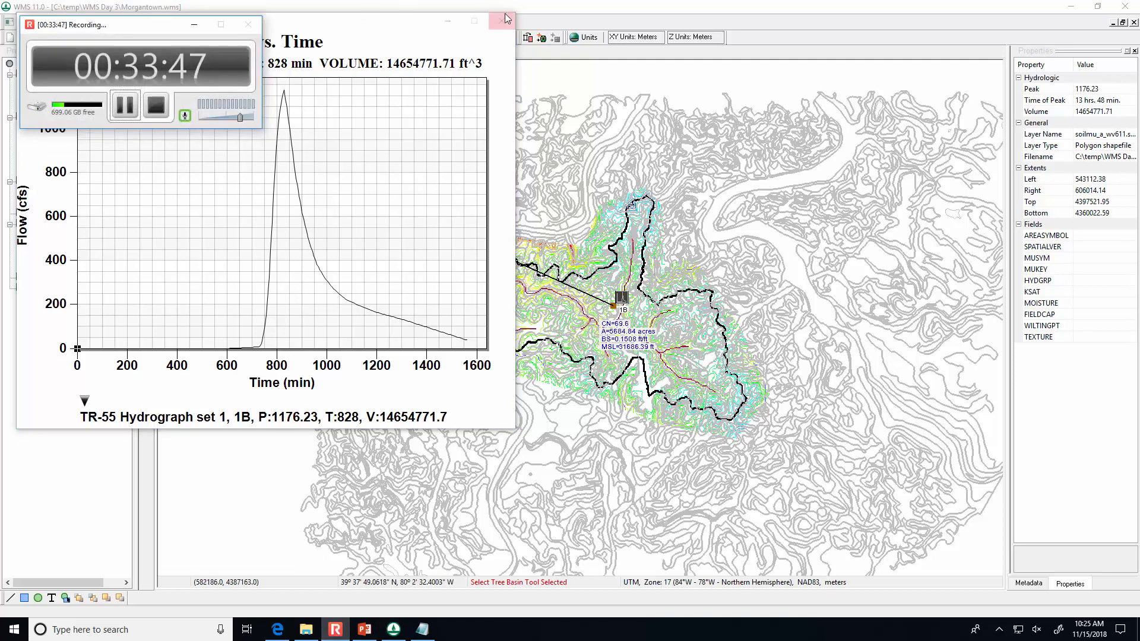
{"action": "left_click", "coordinate": [432, 34]}
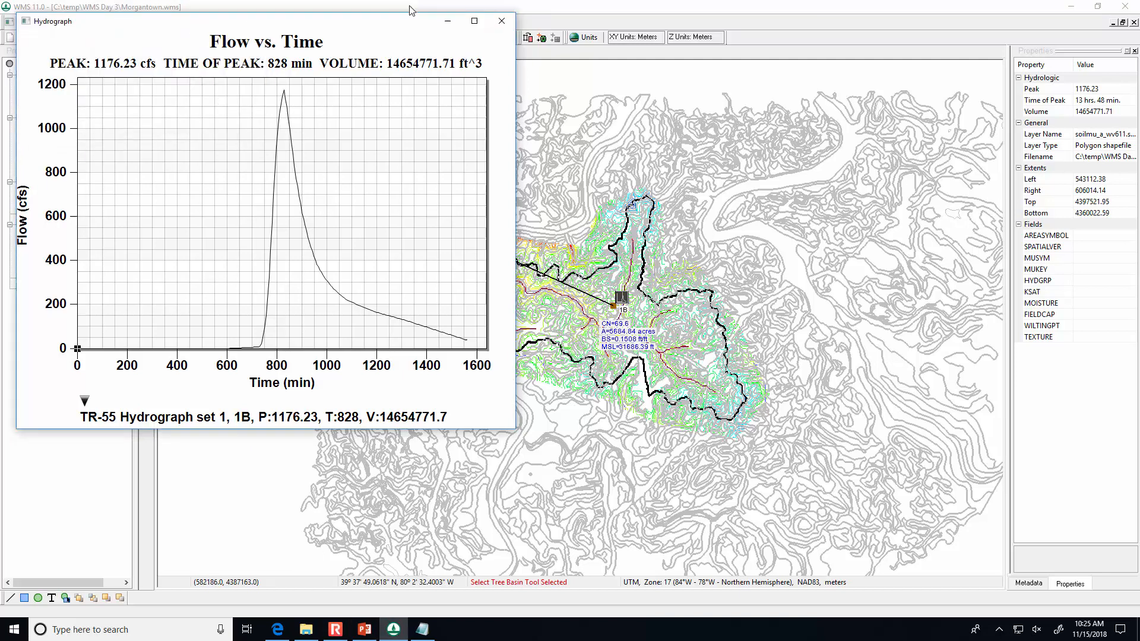
{"action": "left_click", "coordinate": [502, 21]}
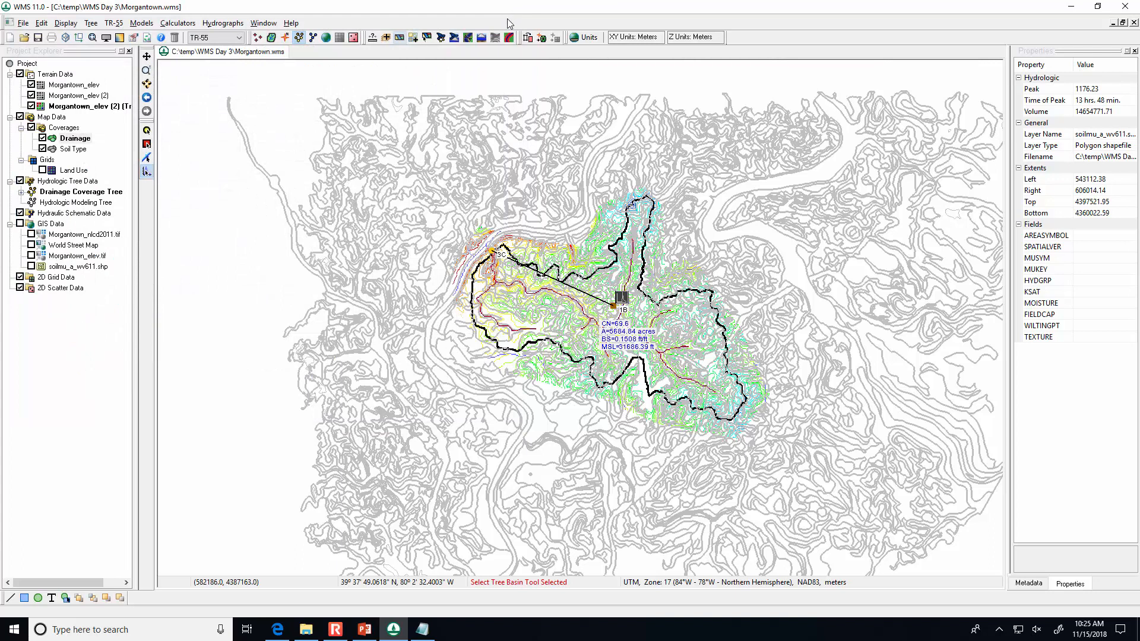
{"action": "left_click", "coordinate": [335, 634]}
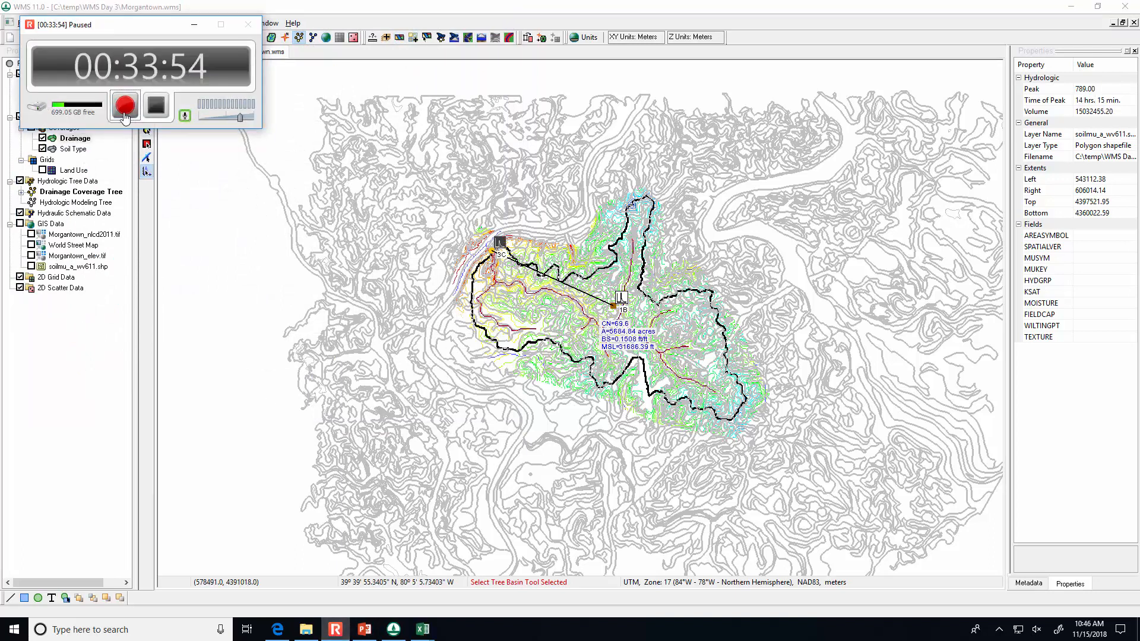
{"action": "left_click", "coordinate": [126, 116]}
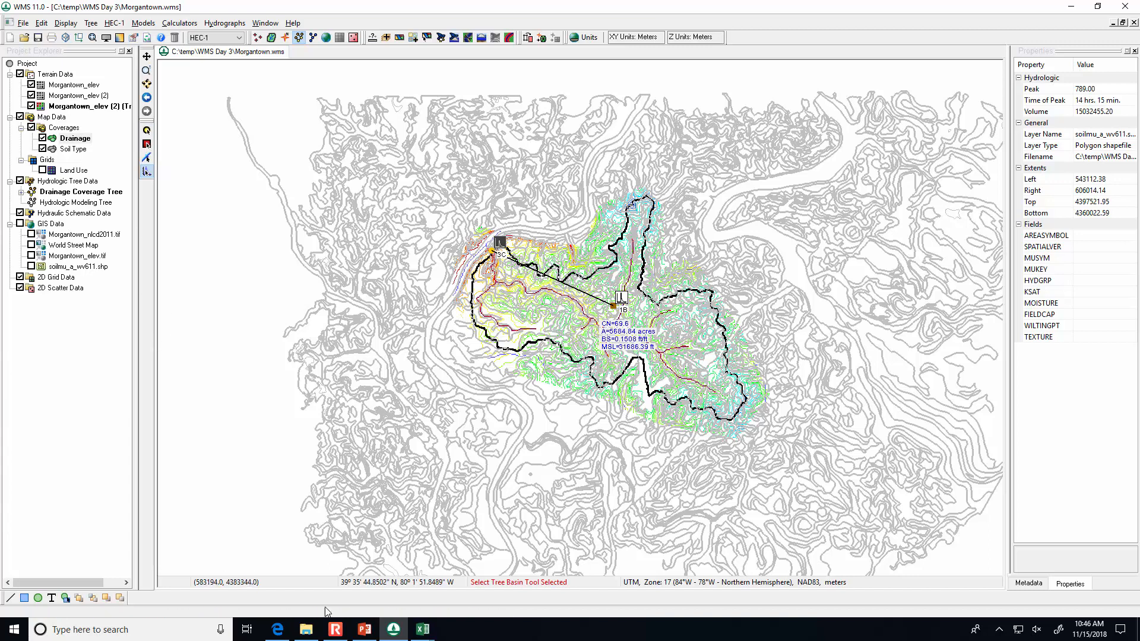
{"action": "left_click", "coordinate": [335, 629]}
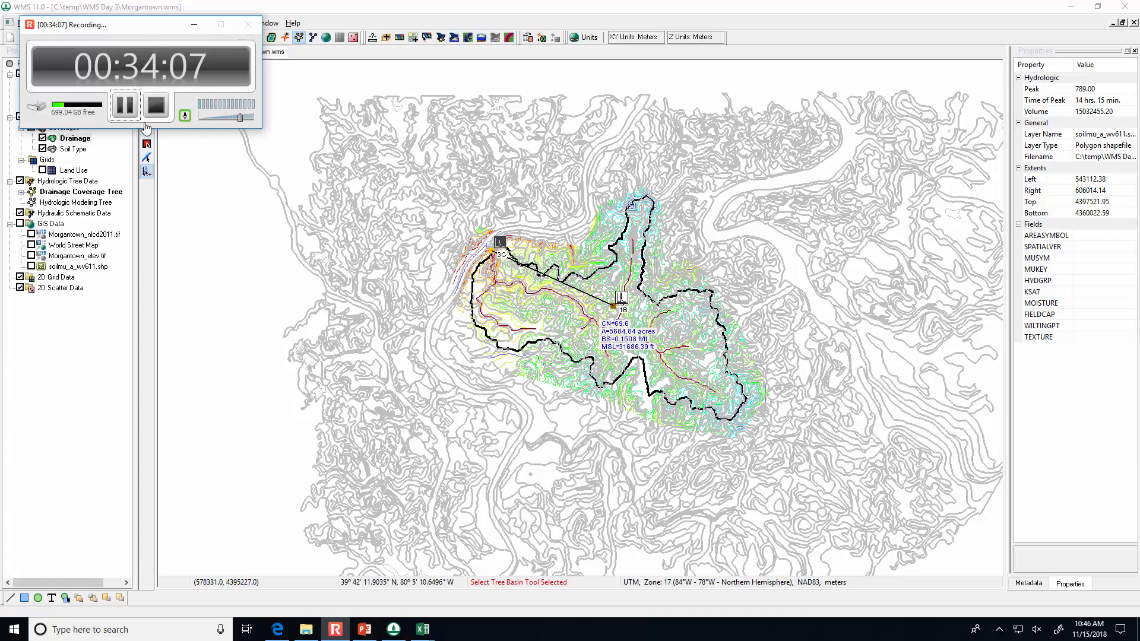